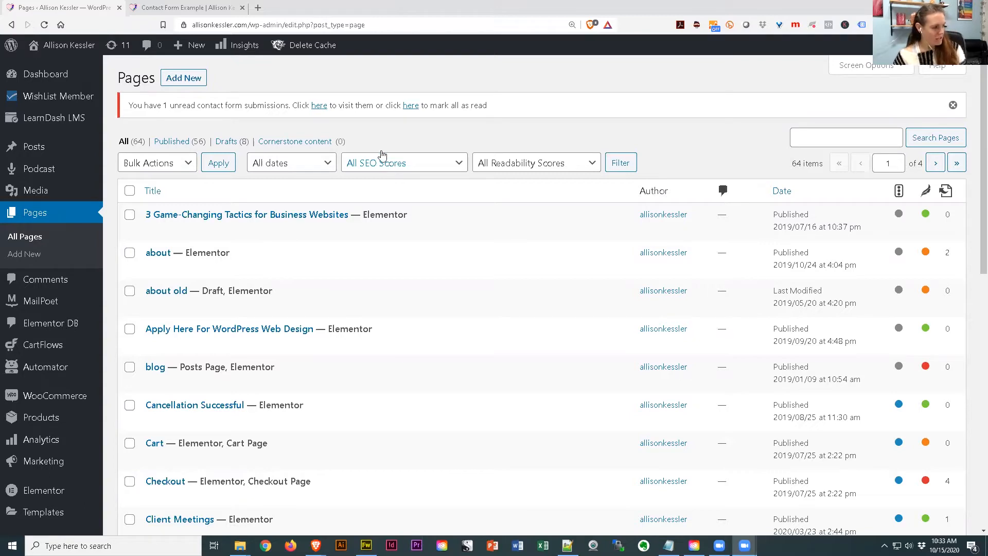
Create a new page titled "Contact Form Example" and save it as a draft
left_click(187, 81)
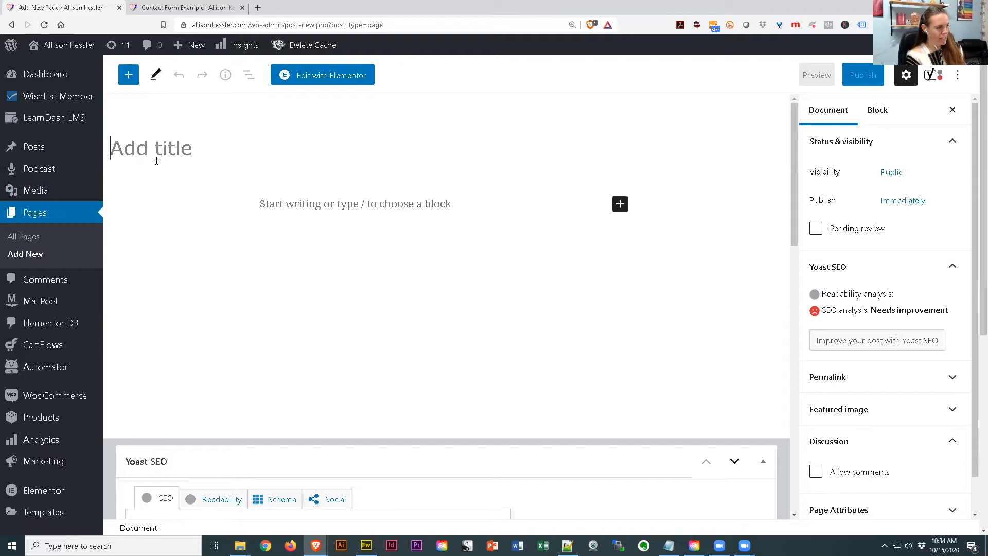
type("Contact Fomr")
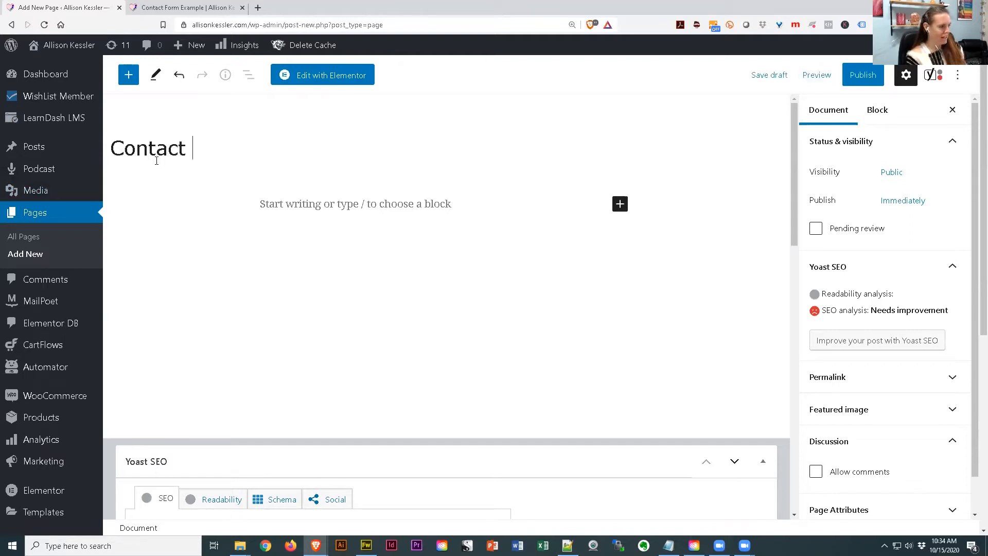
key("BackSpace")
key("BackSpace")
key("BackSpace")
type("r")
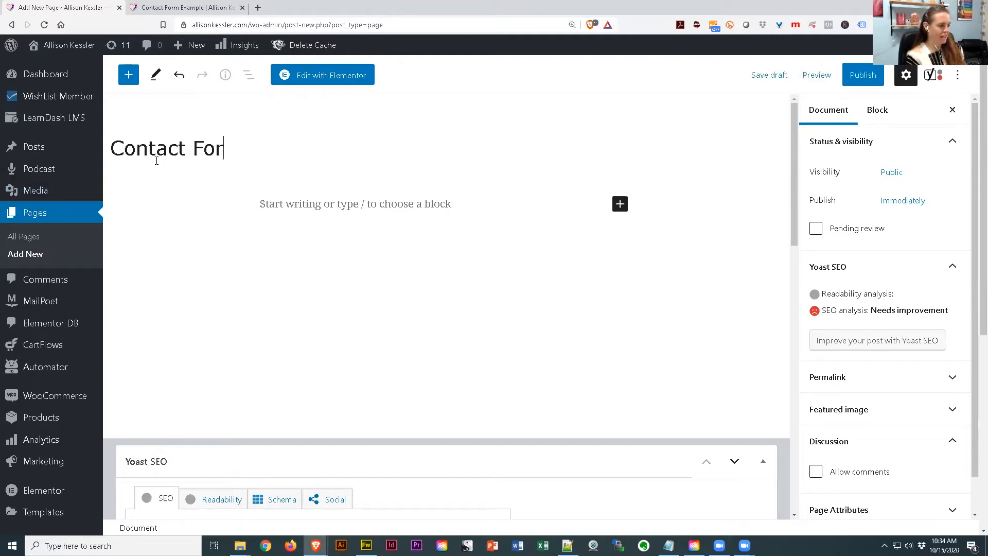
type("m Example")
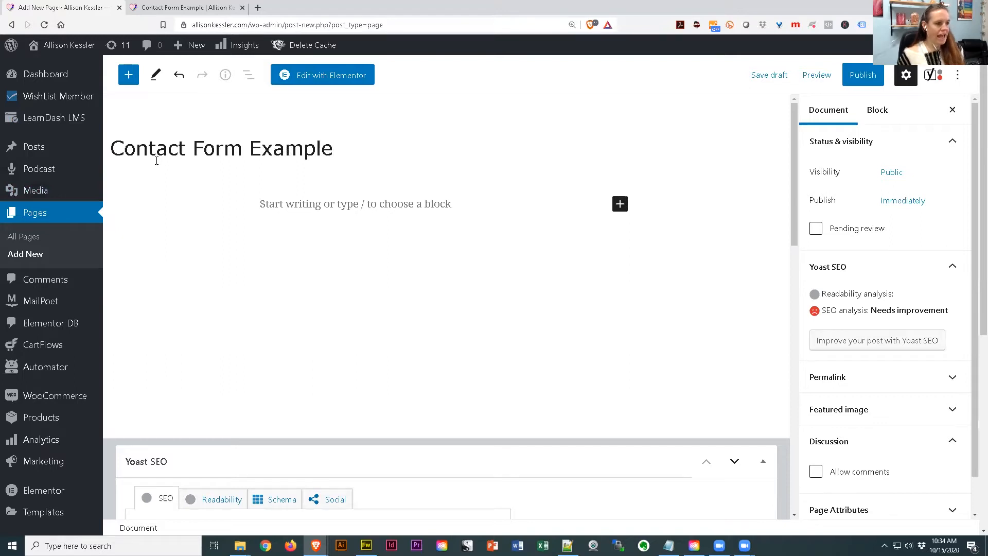
left_click(768, 77)
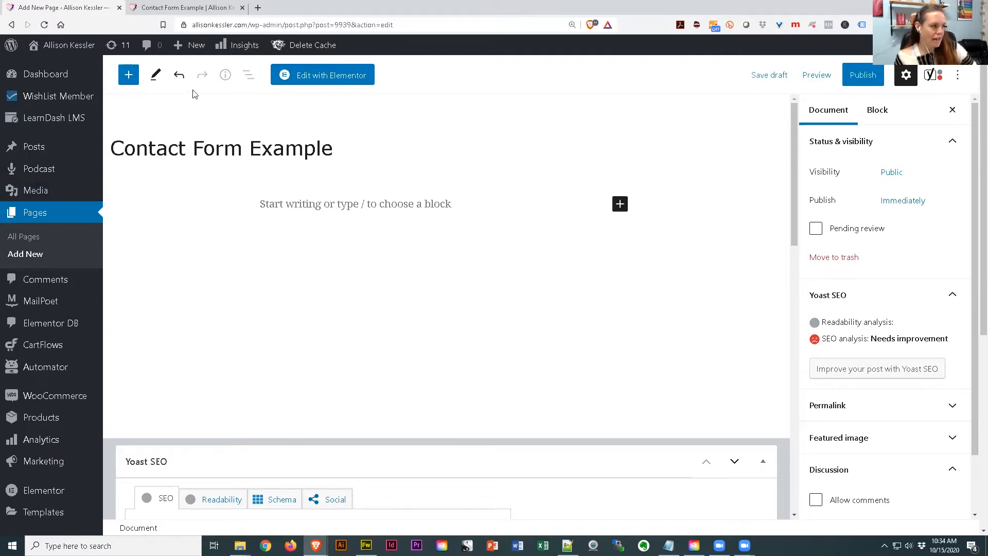
Turn the page editor's fullscreen mode on and back off
left_click(959, 75)
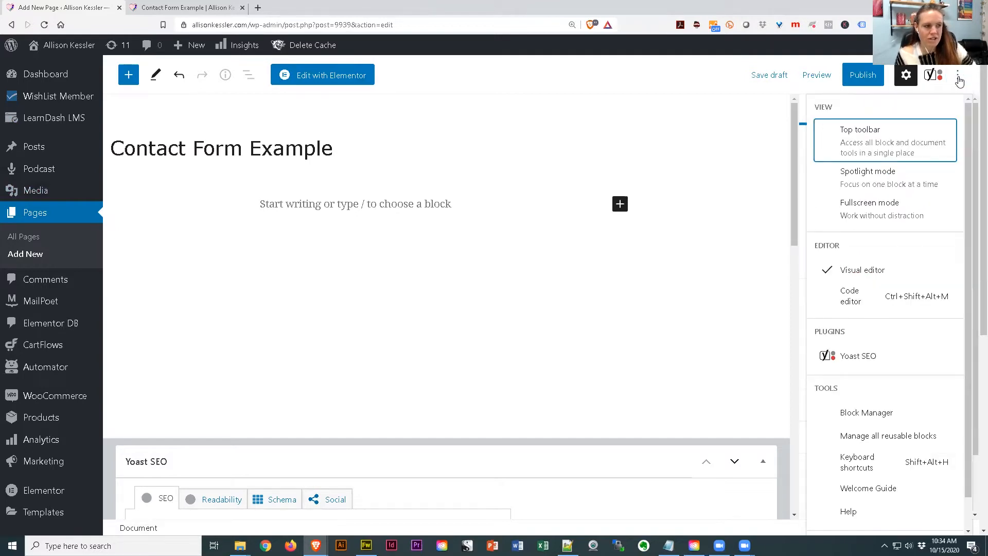
left_click(873, 214)
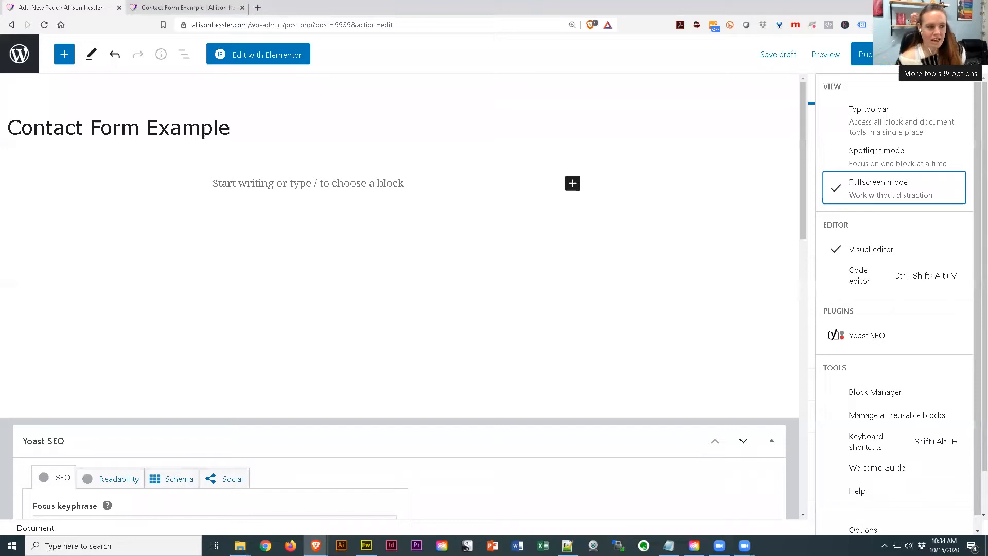
left_click(883, 186)
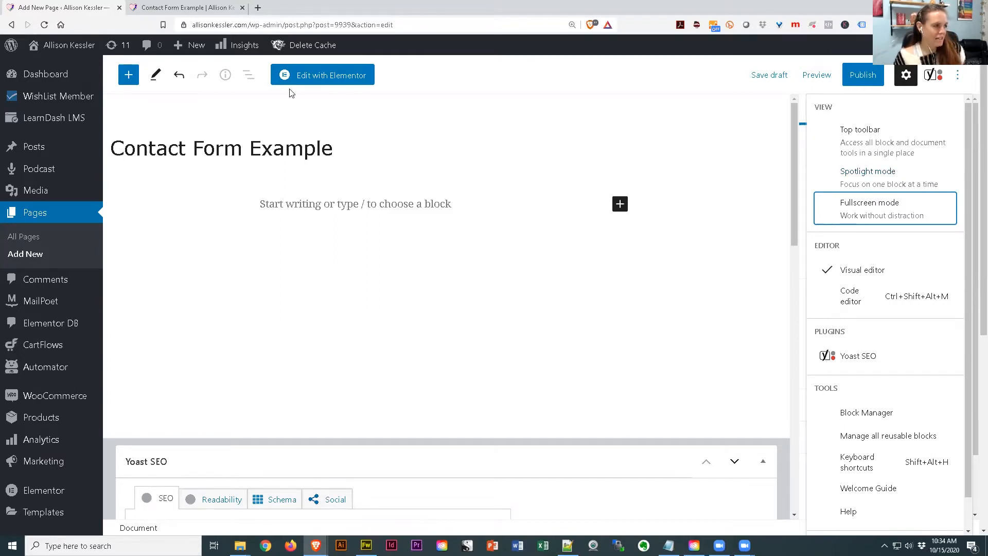
Open the page in Elementor and add a Heading widget with the title "Contact Me"
left_click(337, 78)
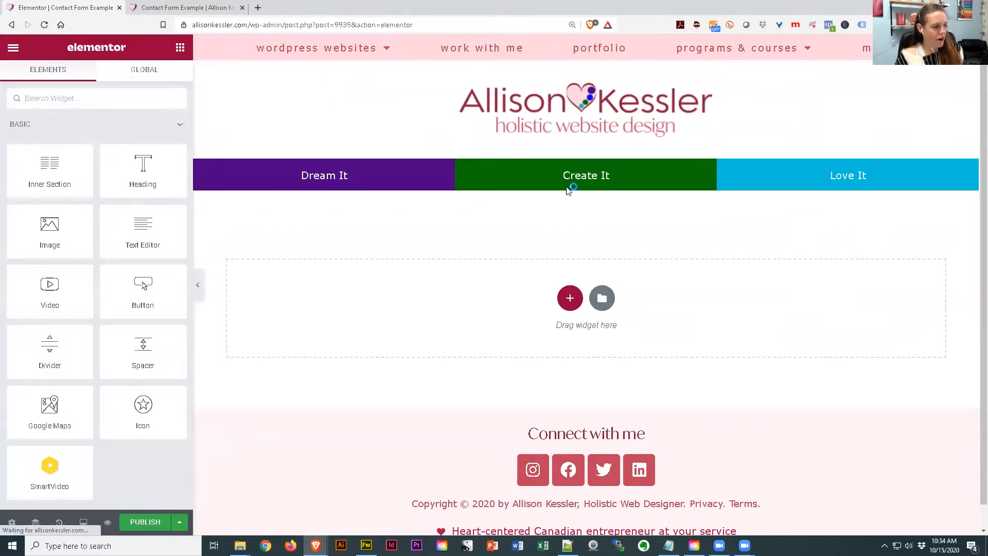
left_click_drag(472, 198, 625, 273)
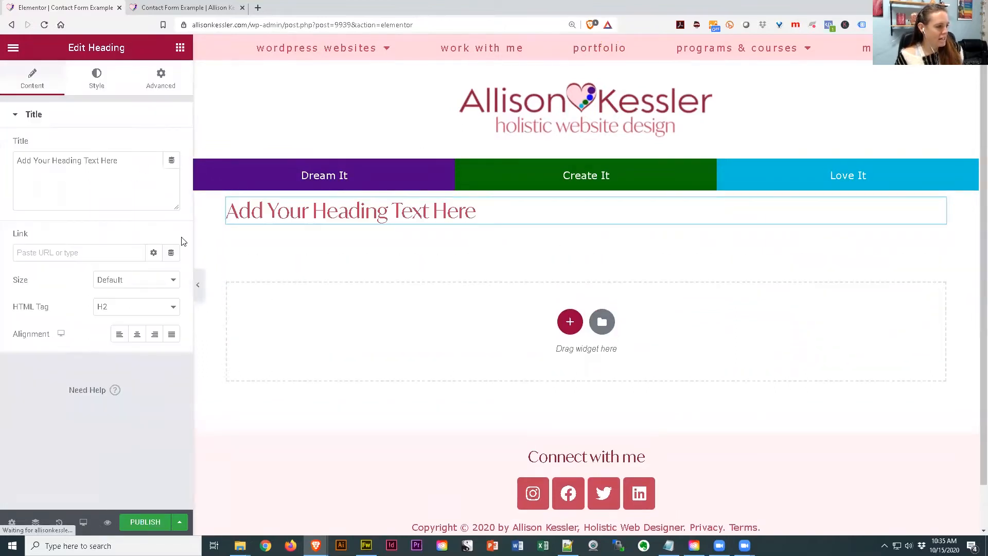
left_click_drag(163, 170, 2, 180)
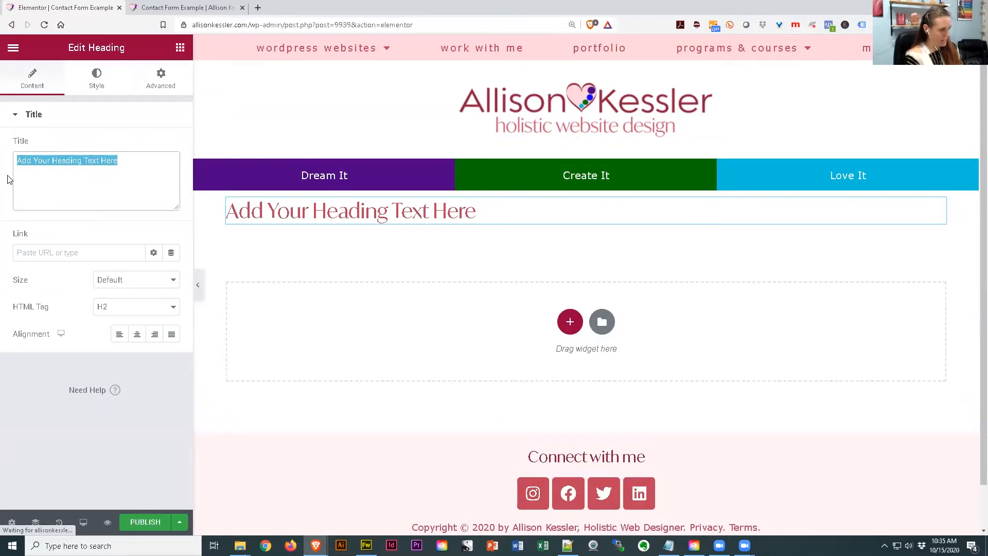
type("Contqa")
key("BackSpace")
key("BackSpace")
type("act Form")
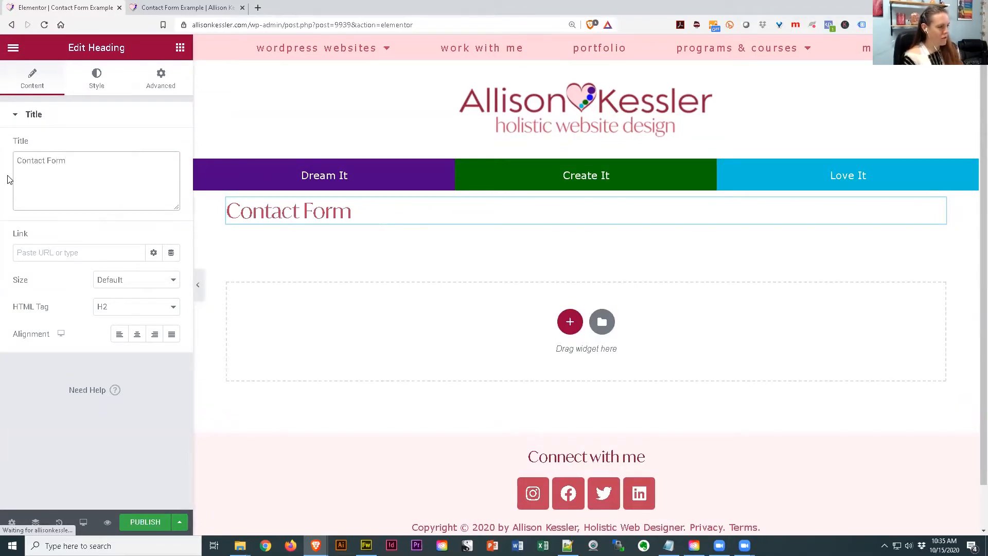
key("ctrl+shift+Left")
type("Me")
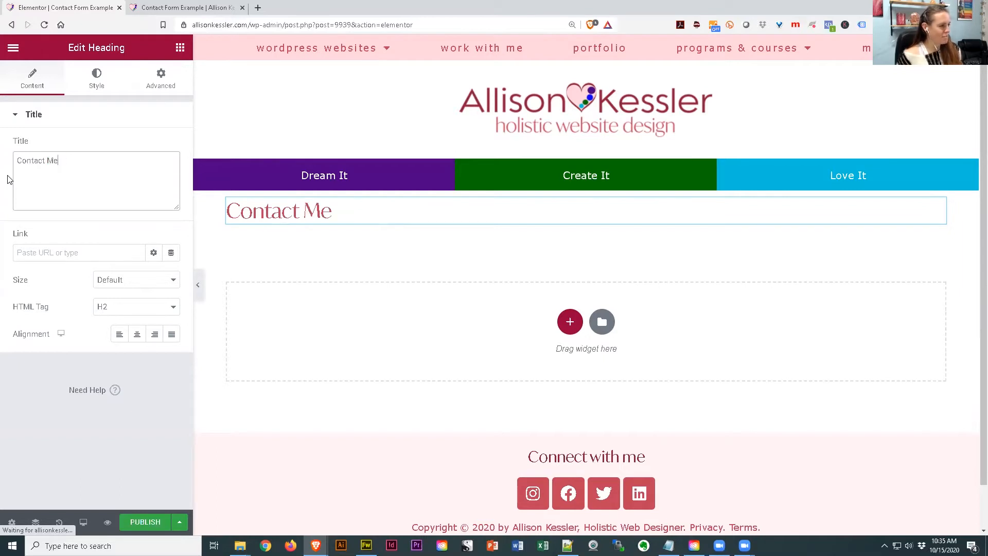
Set the "Contact Me" heading's HTML tag to H1 and center its alignment
left_click(138, 308)
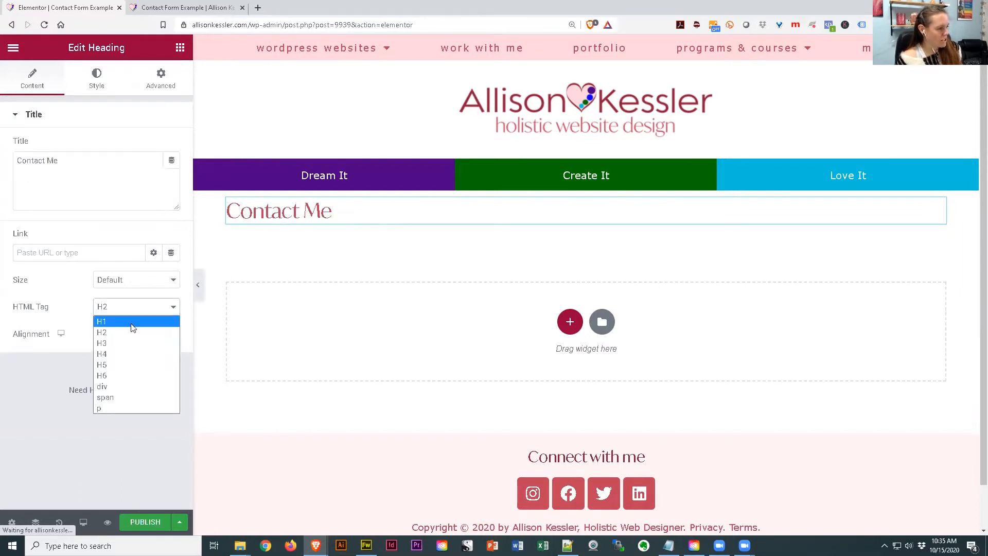
left_click(132, 323)
left_click(137, 334)
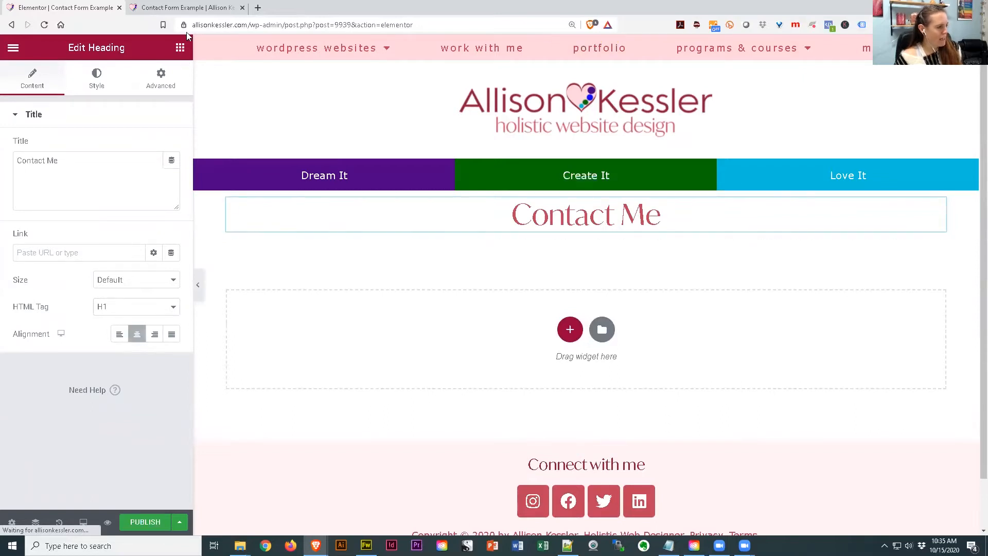
Search the widgets for "form" and place the Form widget below the "Contact Me" heading
left_click(181, 47)
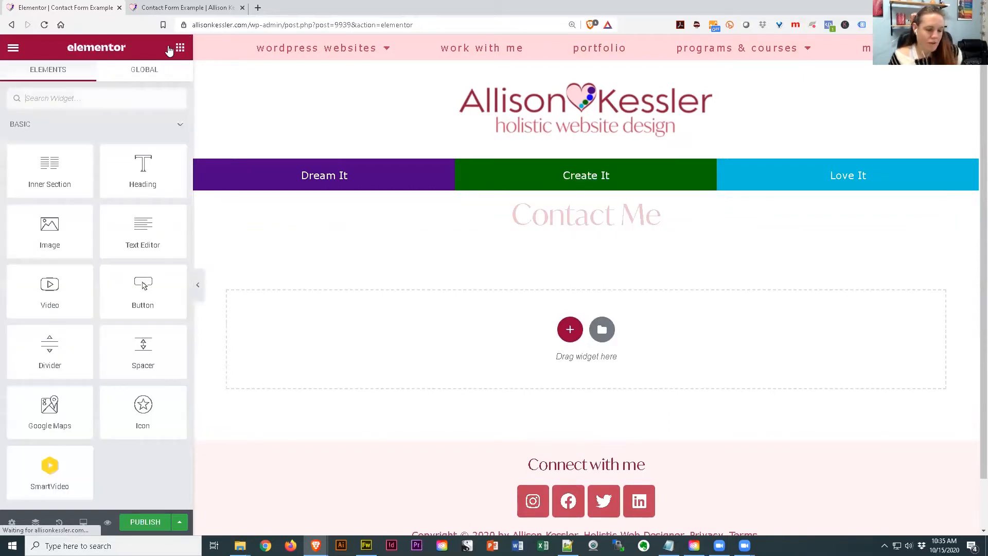
left_click(112, 98)
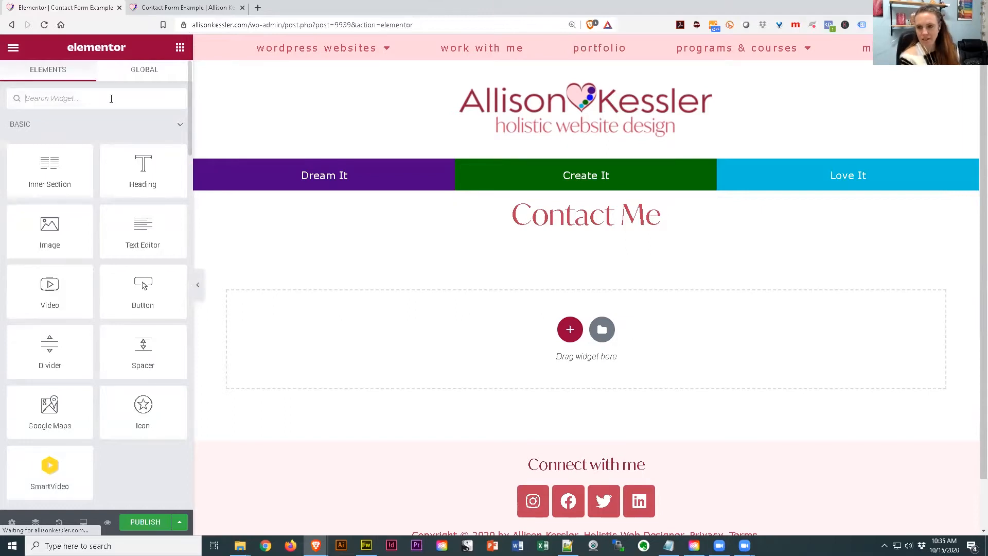
type("form")
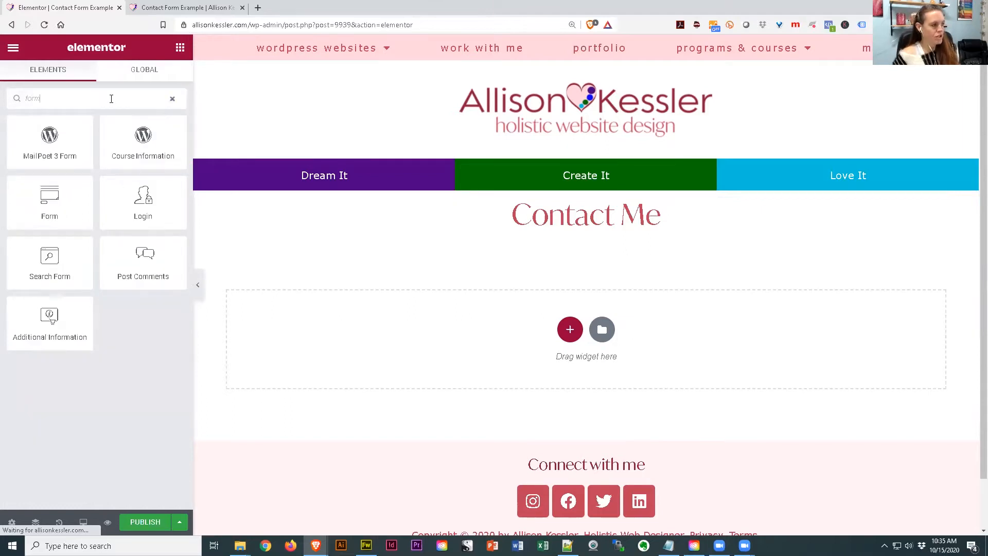
left_click_drag(51, 205, 591, 234)
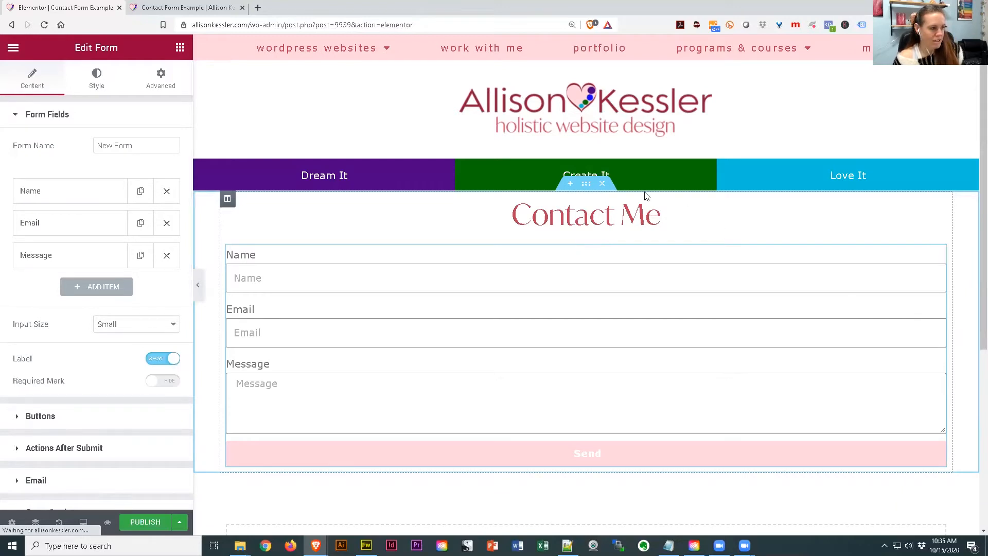
Set the boxed content width of the section holding the heading and form to 500
left_click(587, 185)
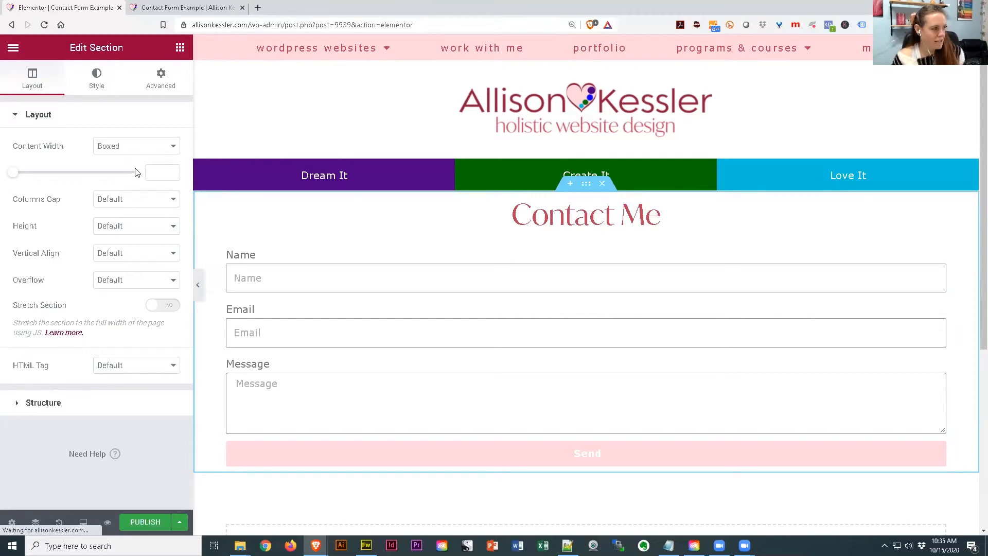
left_click(160, 172)
type("500")
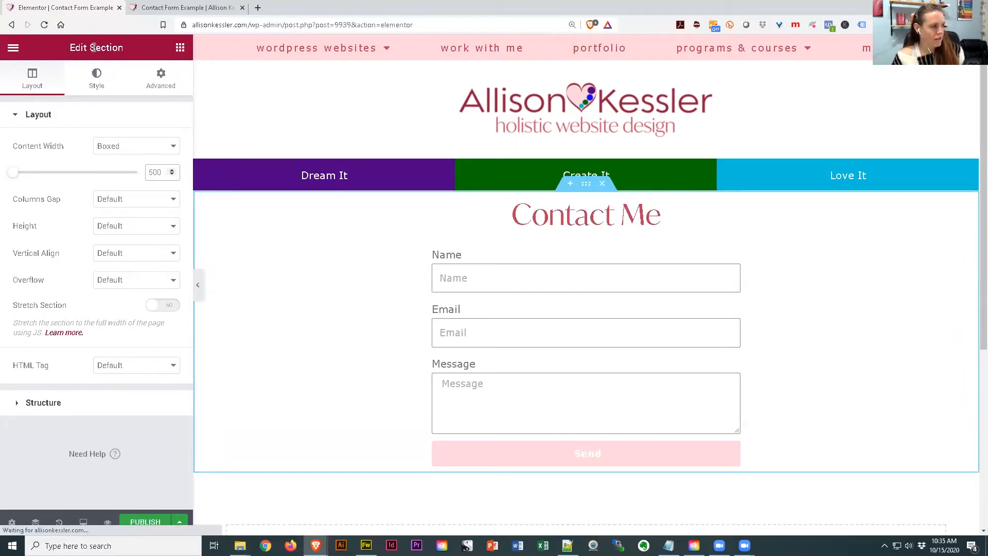
Unlink the section's padding values and set the top and bottom padding to 60 px each
left_click(158, 76)
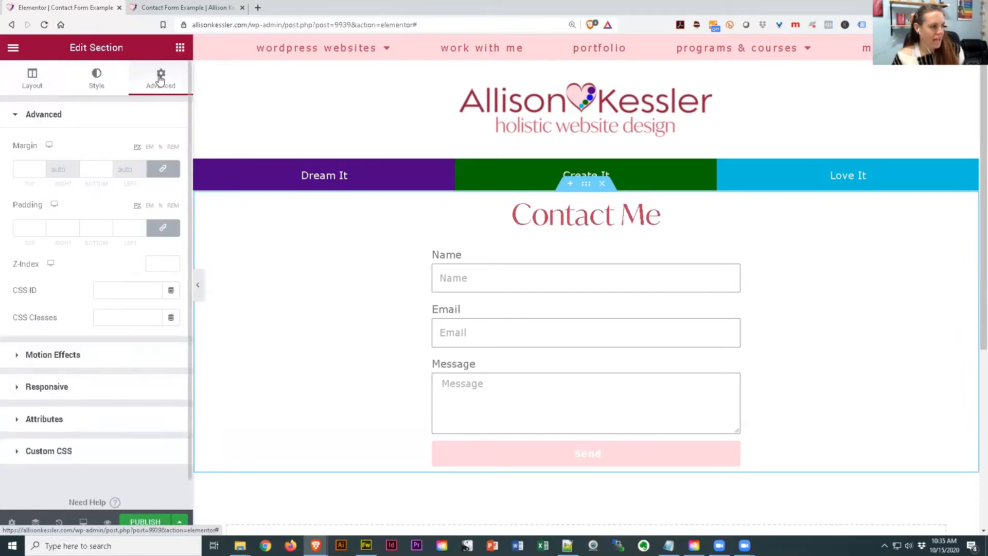
left_click(163, 228)
left_click(24, 228)
type("60")
left_click(81, 229)
type("60")
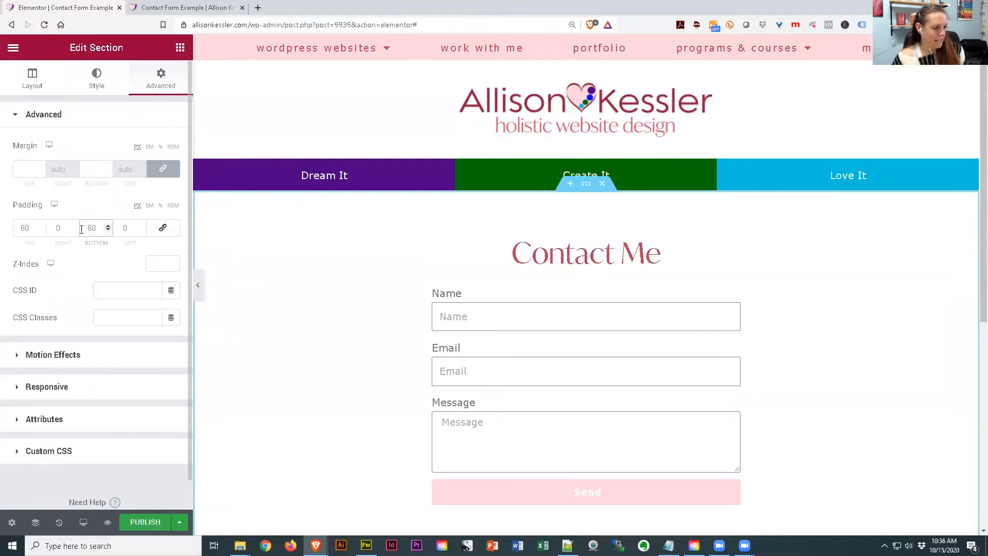
Open the form widget for editing and set its form name to "Contact Form"
scroll(700, 351, "down", 1)
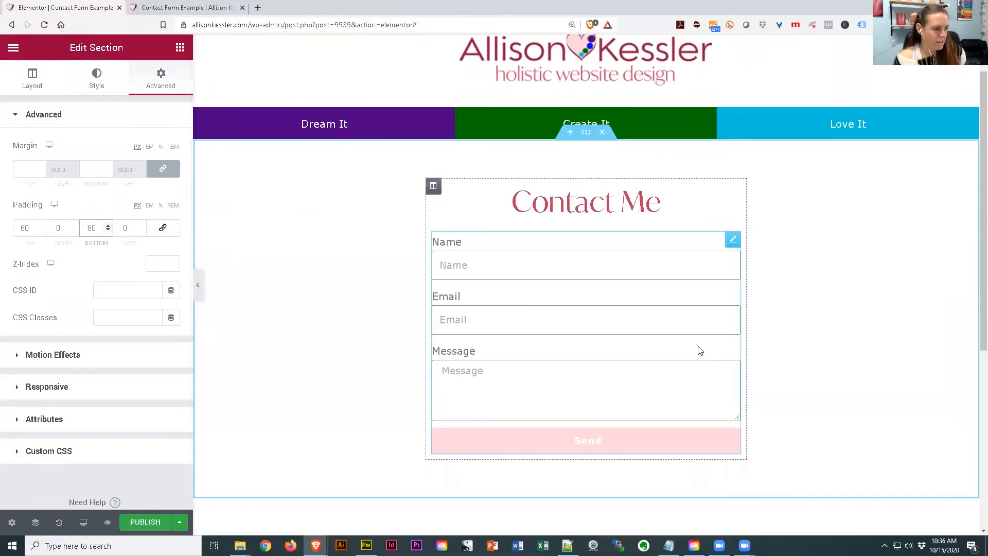
scroll(699, 350, "down", 1)
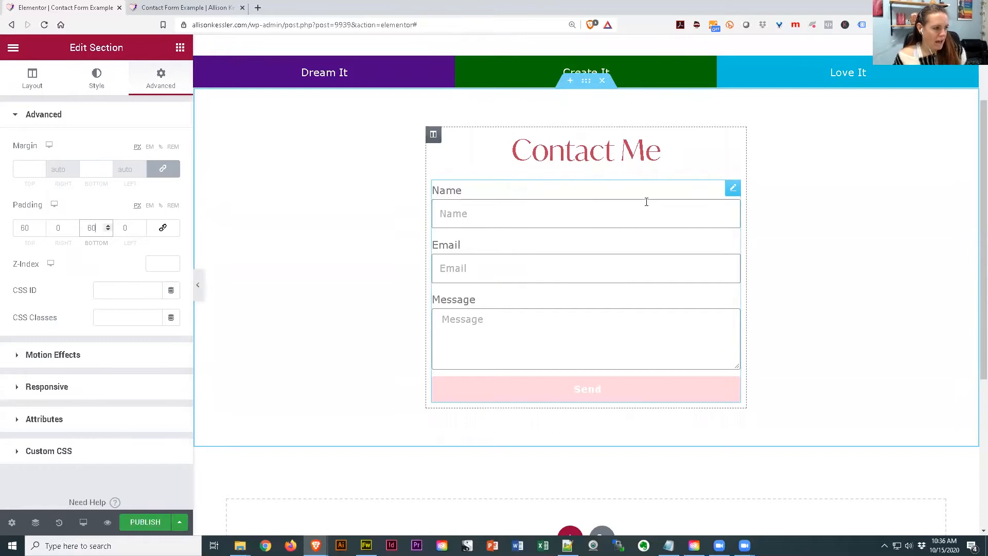
left_click(734, 190)
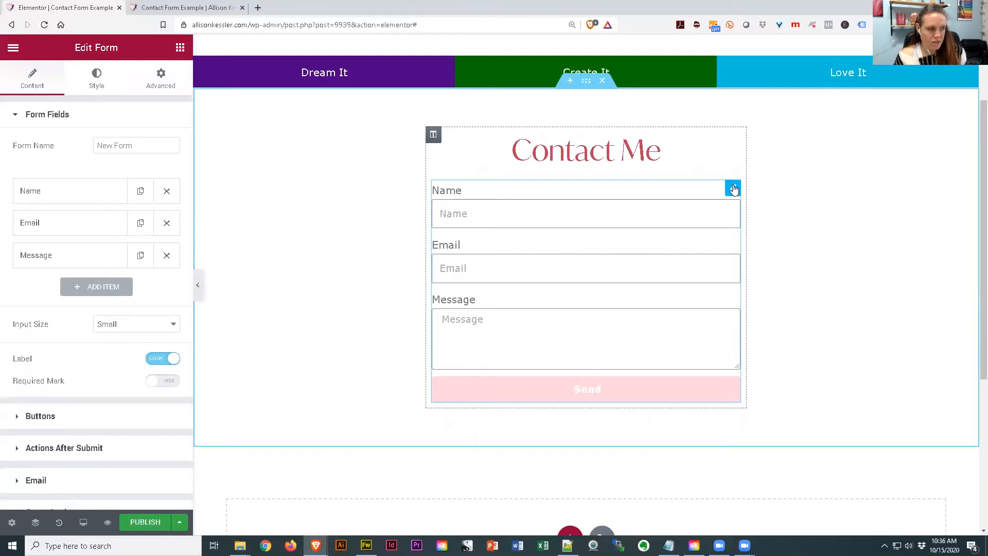
left_click_drag(147, 146, 86, 149)
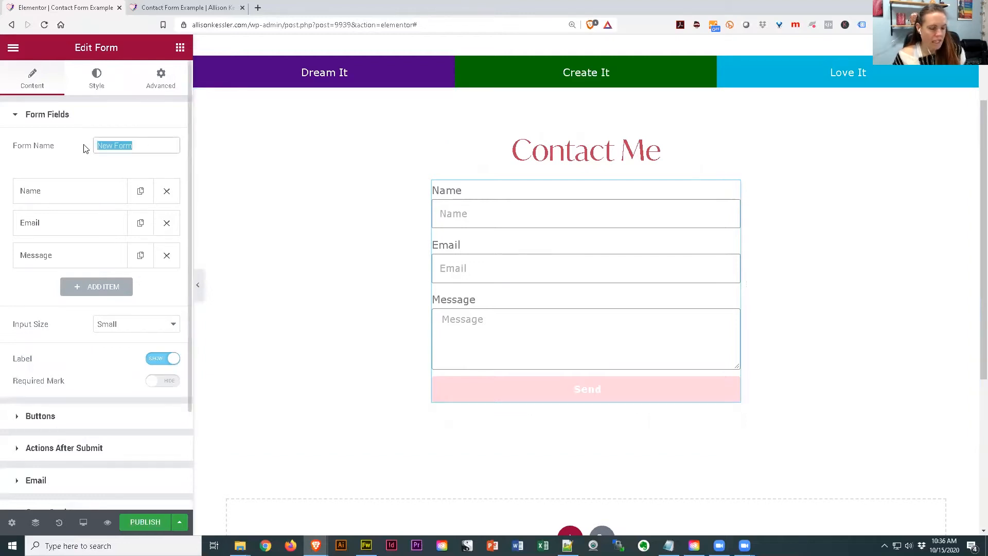
type("Contact Form")
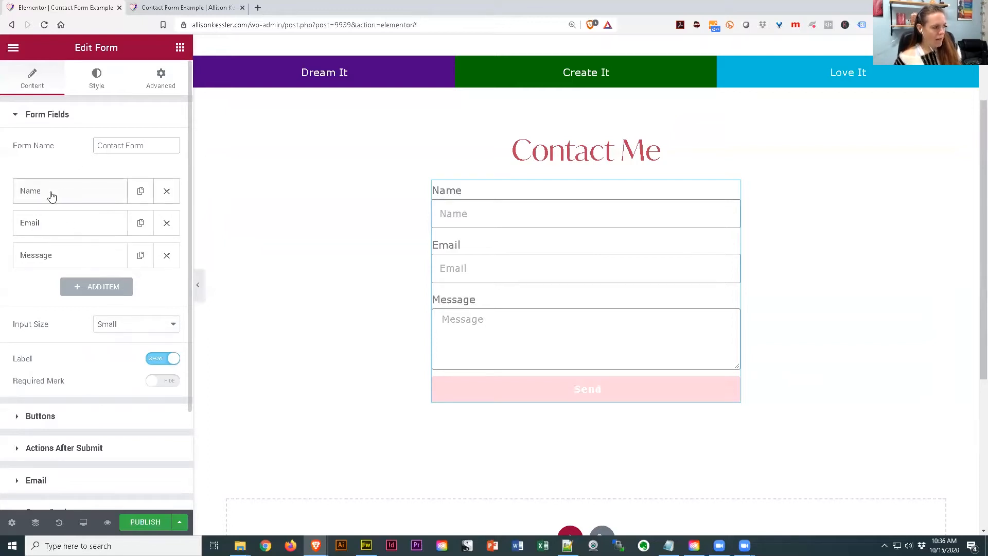
Duplicate the form's Name field and relabel the first one "First Name", with Text as its type
left_click(141, 193)
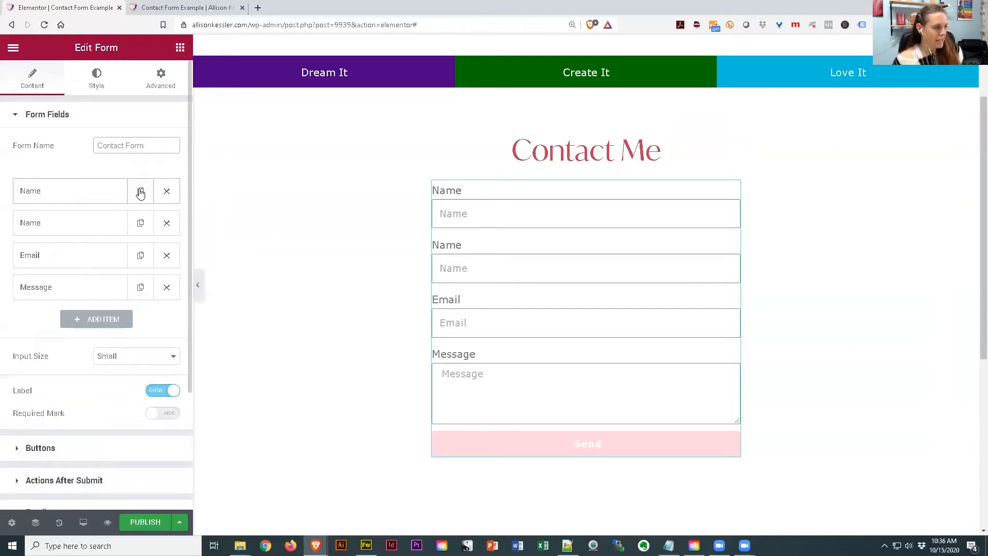
left_click(35, 192)
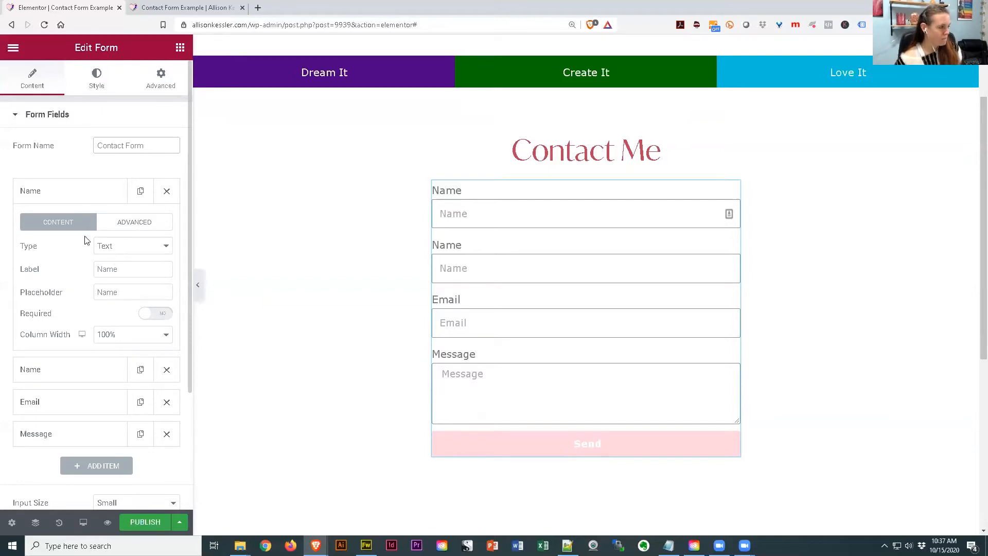
left_click(129, 248)
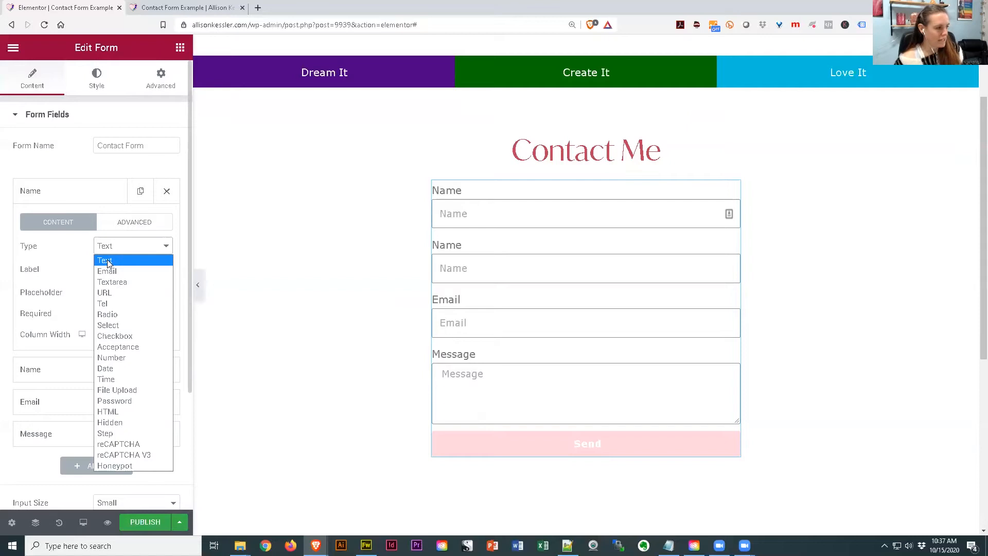
left_click(108, 262)
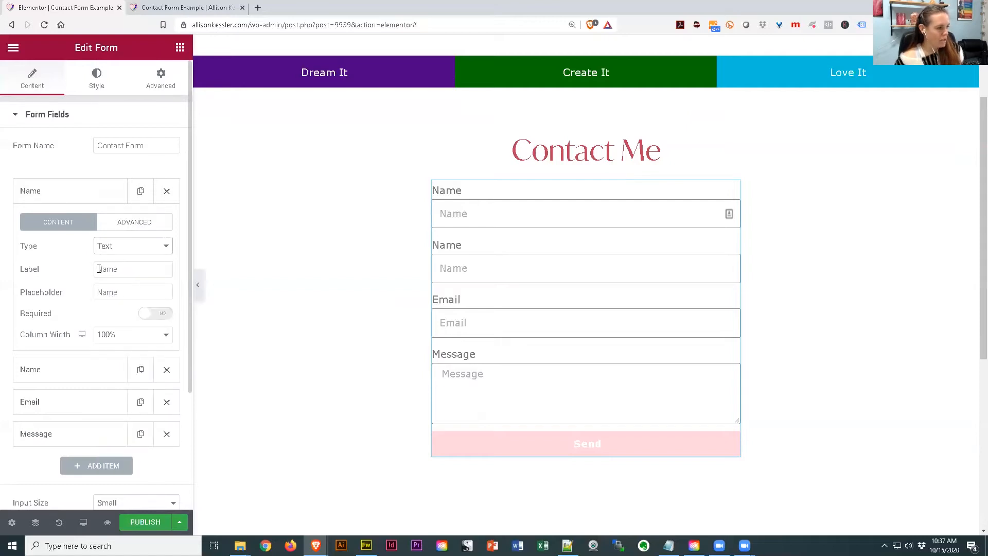
left_click(99, 269)
type("First")
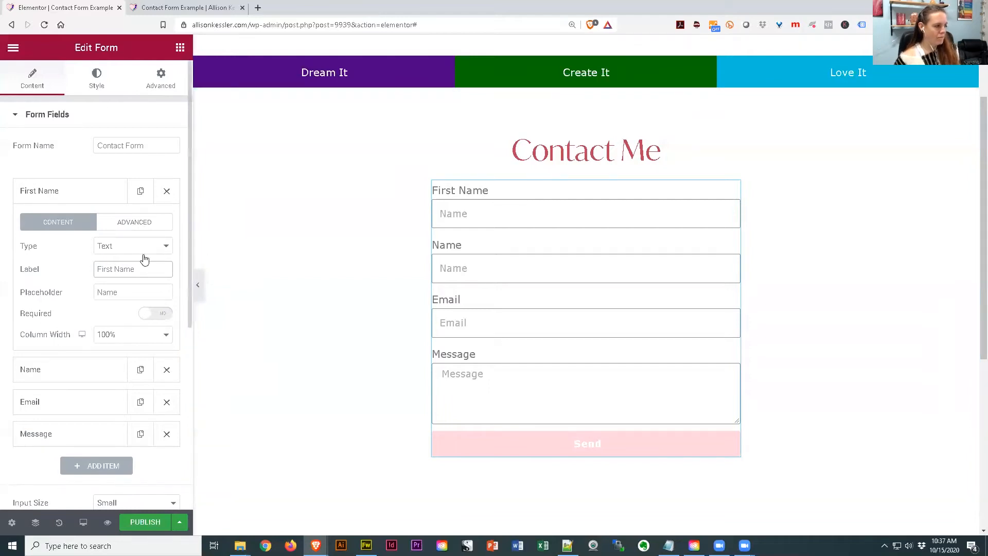
Copy the "First Name" label into that field's placeholder and make the field required
left_click_drag(137, 270, 78, 277)
key("ctrl+c")
left_click_drag(138, 292, 76, 298)
key("ctrl+v")
left_click(157, 315)
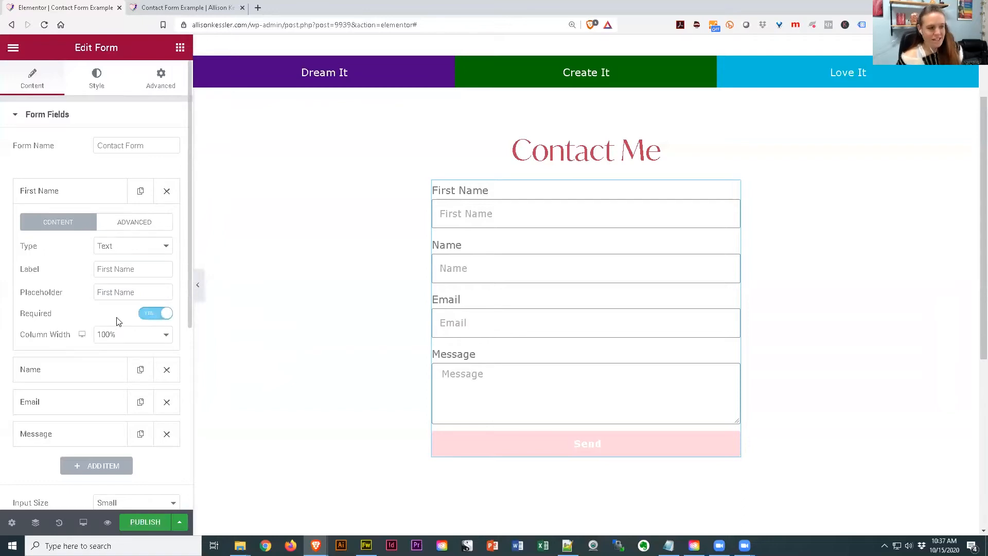
Set the First Name field's column width to 50%
left_click(126, 339)
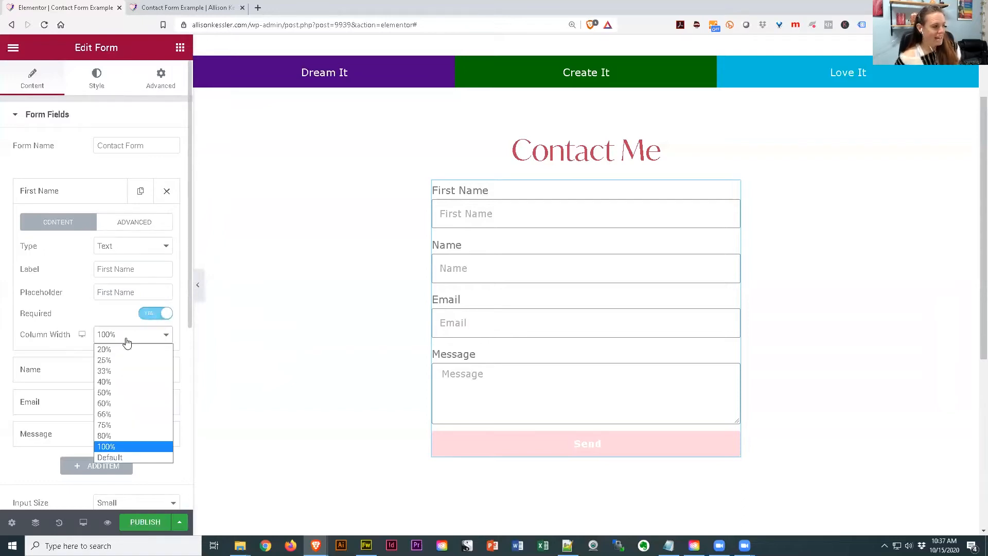
left_click(130, 392)
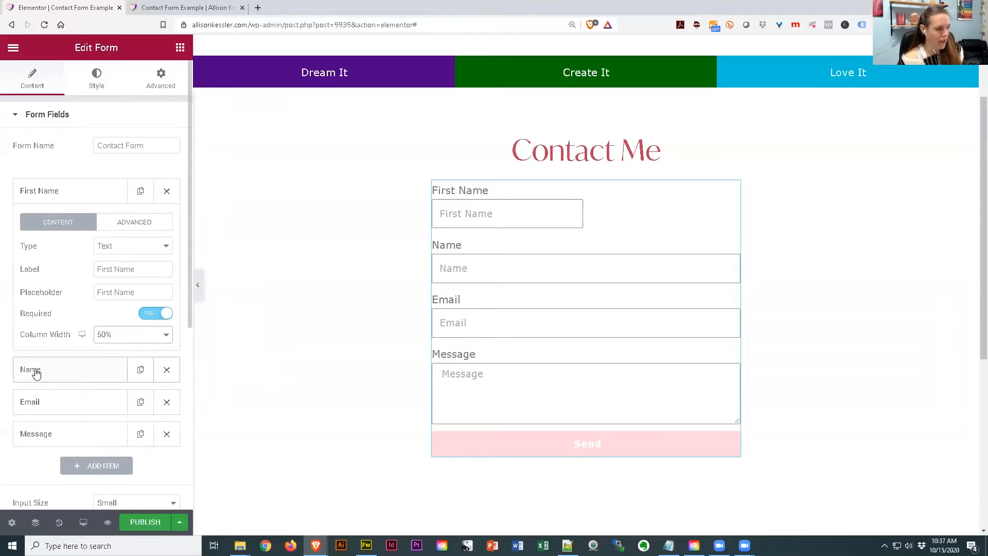
left_click(135, 224)
left_click(58, 224)
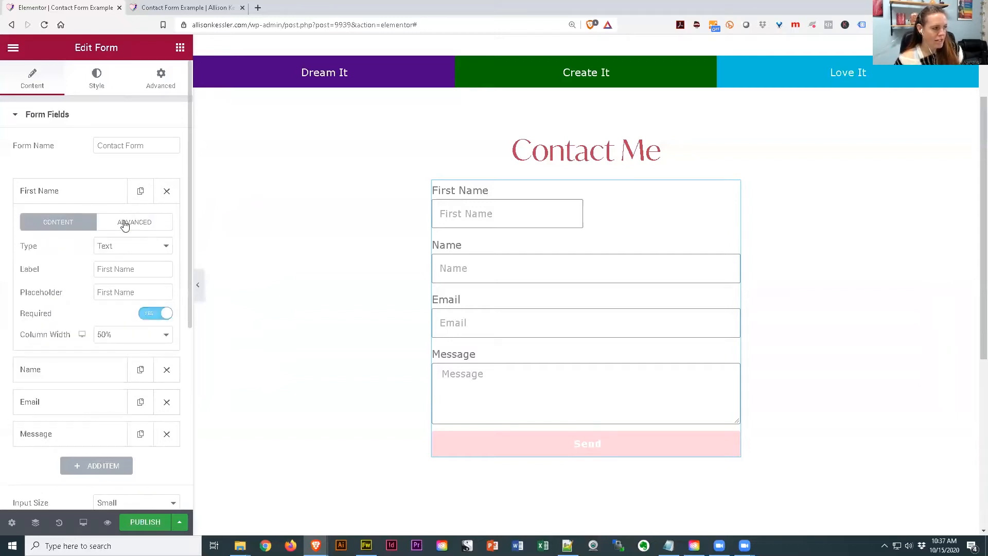
Change the First Name field's ID to "first_name" and collapse the field's settings
left_click(130, 226)
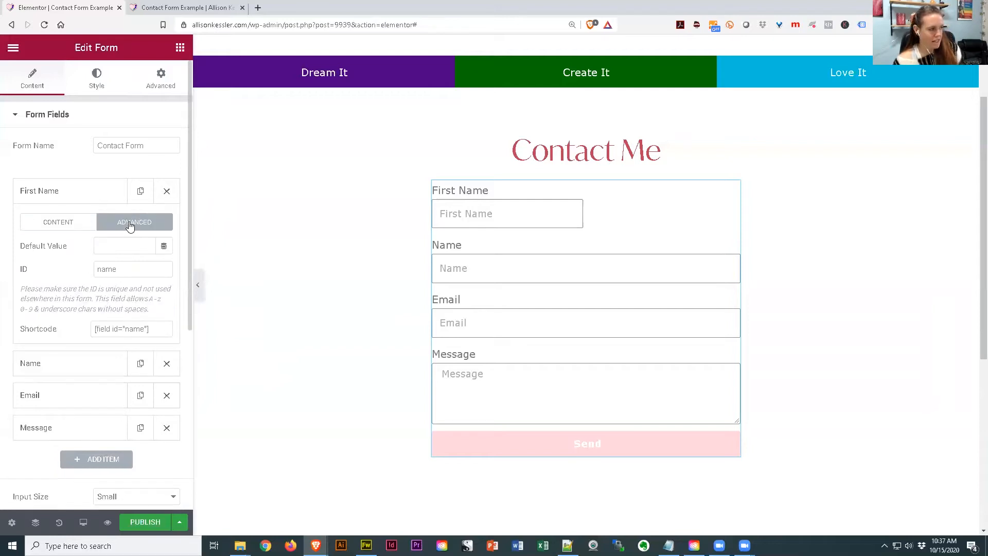
left_click_drag(122, 271, 84, 277)
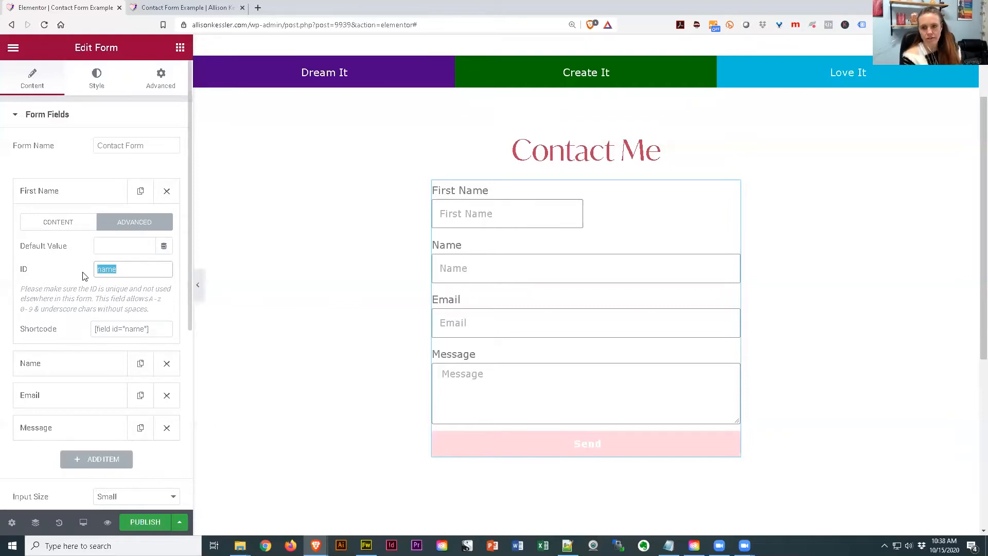
type("First")
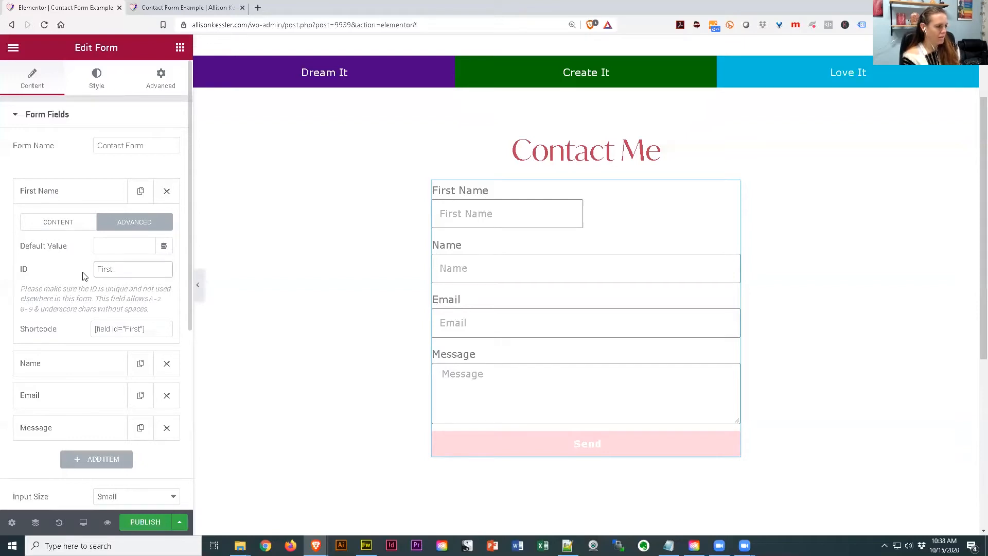
type("name")
key("Delete")
type("f")
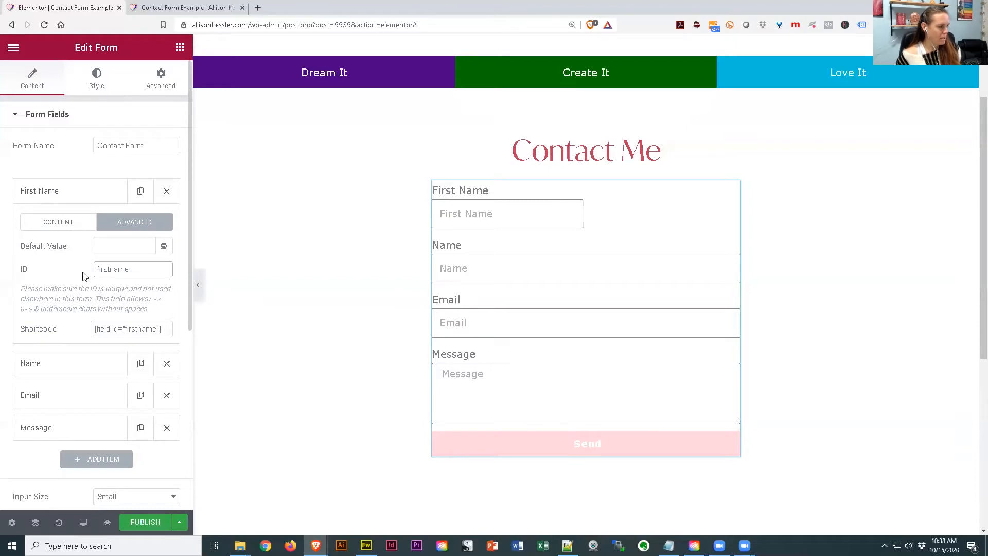
left_click(111, 269)
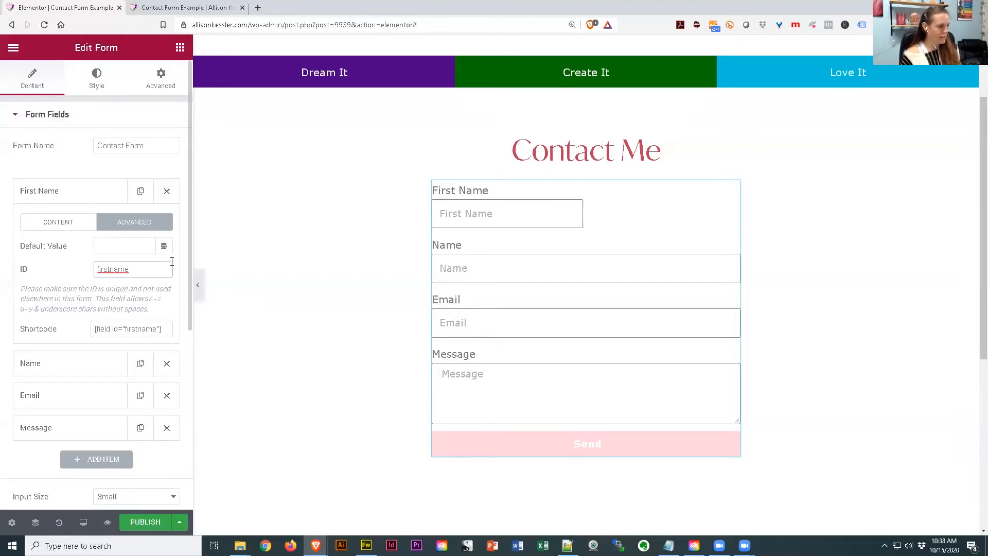
type("_")
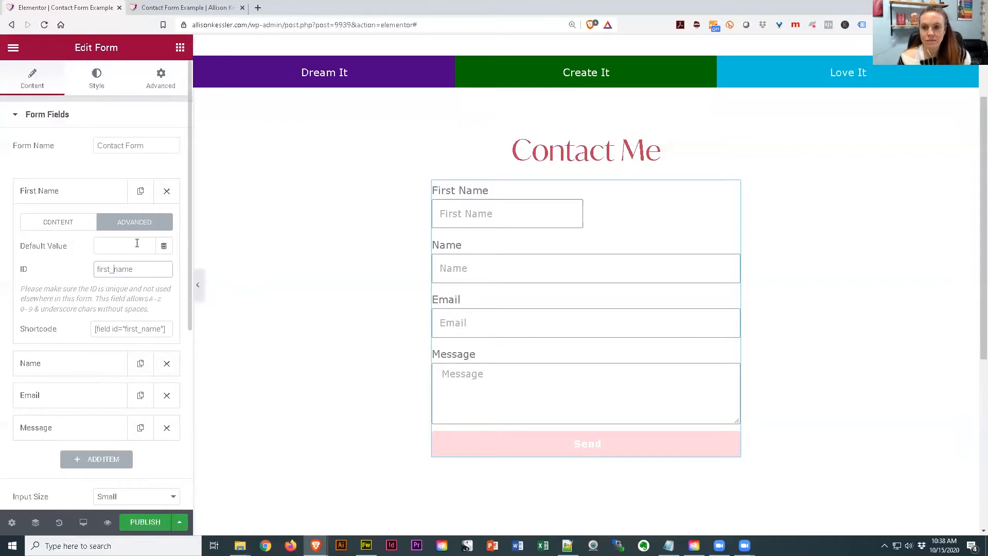
left_click(58, 223)
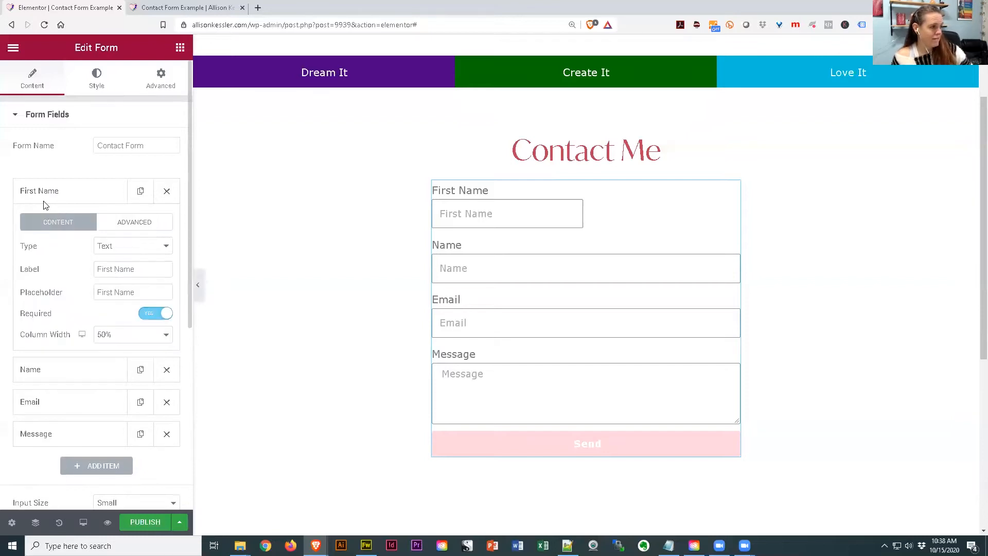
left_click(38, 191)
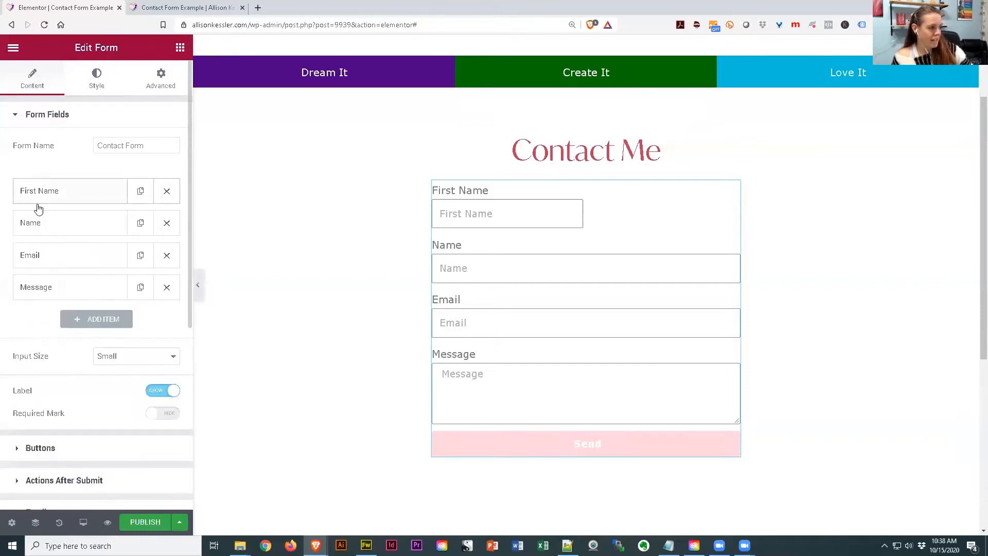
Relabel the form's remaining Name field as "Last Name"
left_click(29, 225)
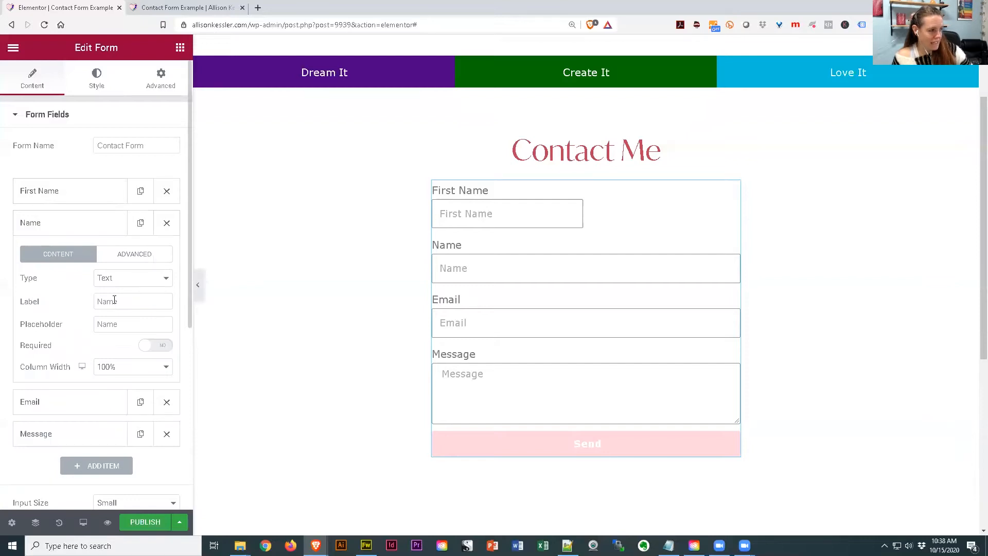
left_click(99, 301)
type("Last")
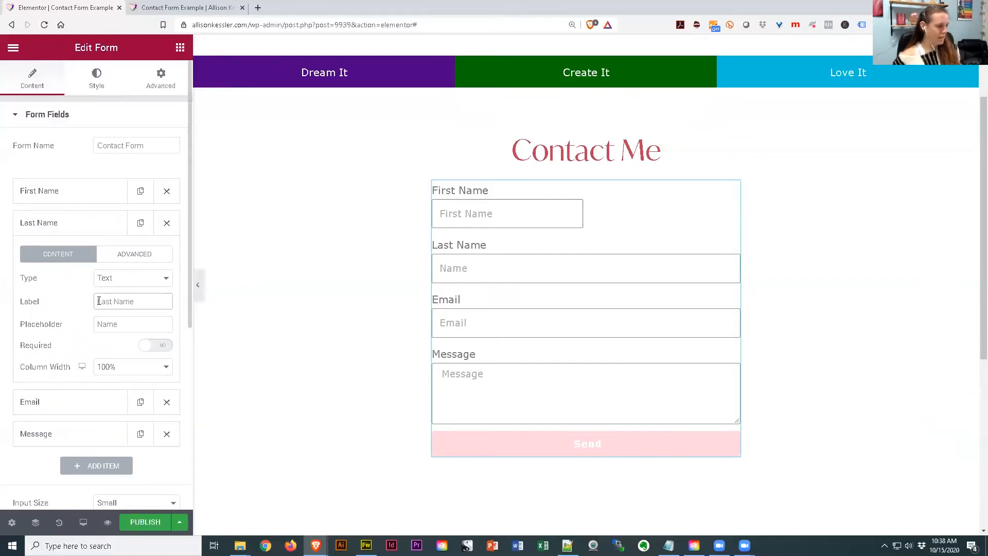
Copy the "Last Name" label into that field's placeholder and set its column width to 50%
triple_click(125, 302)
key("ctrl+c")
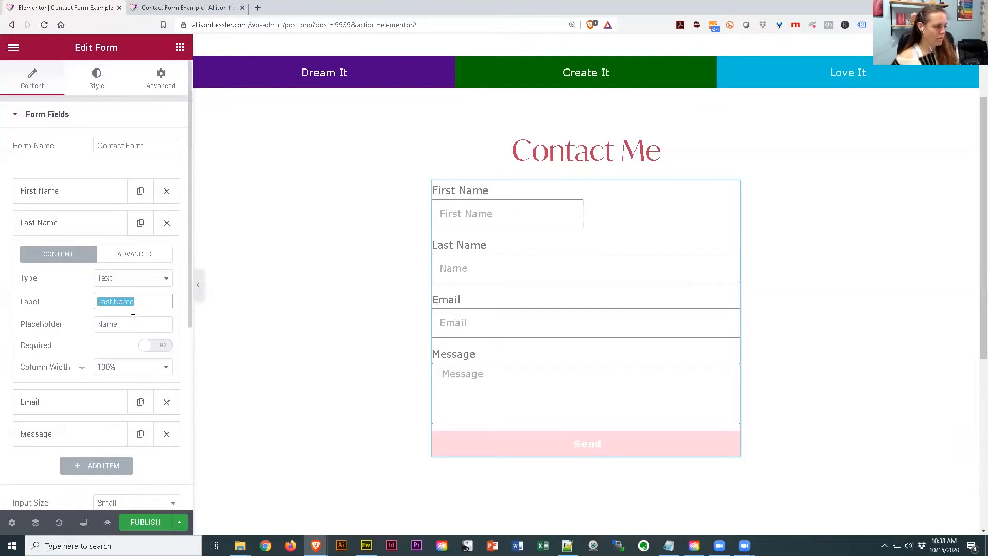
double_click(133, 324)
key("ctrl+v")
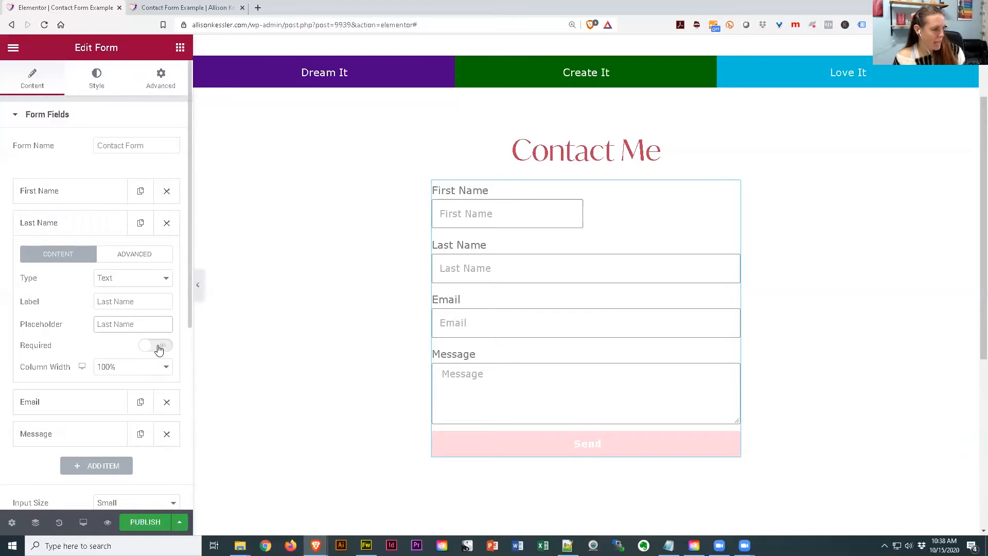
left_click(132, 367)
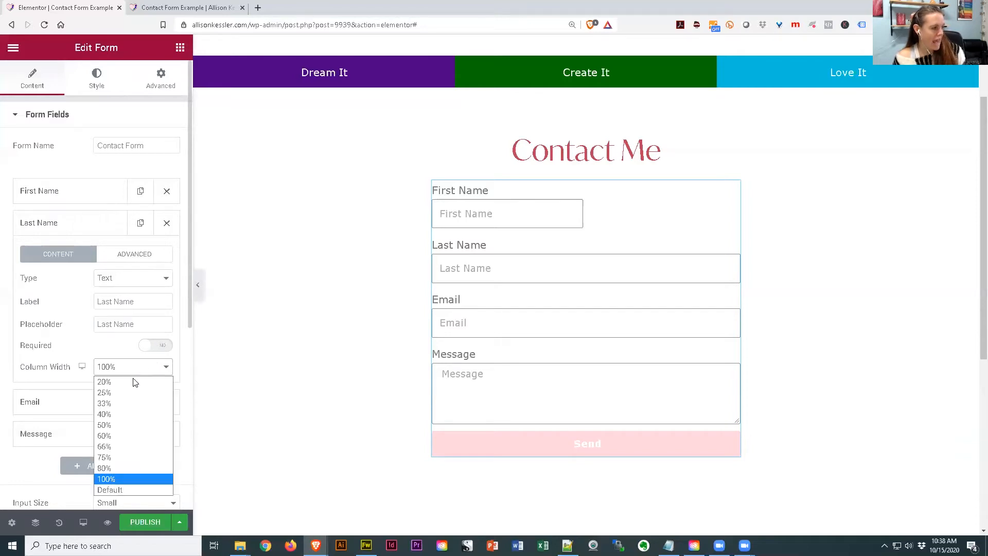
left_click(135, 425)
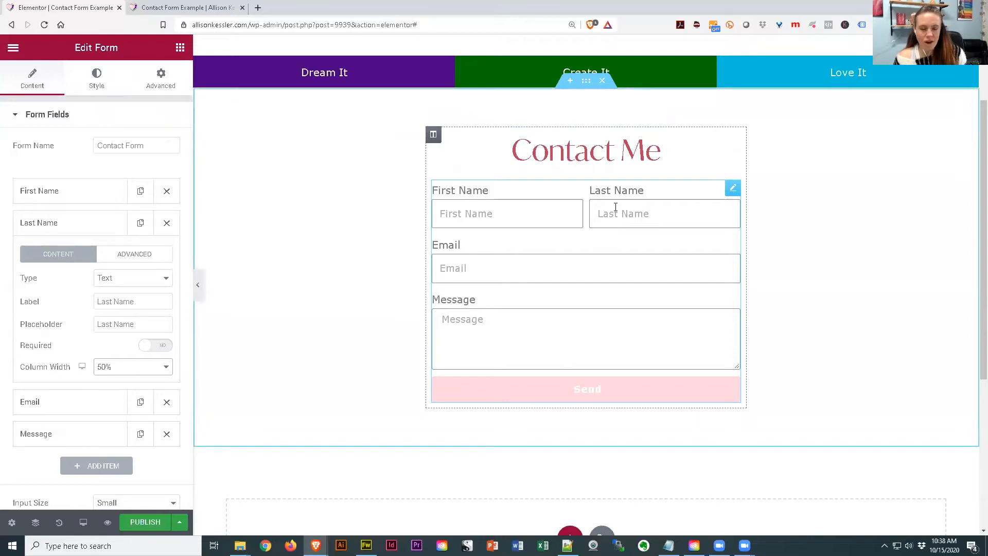
Change the Last Name field's ID to "last_name" and collapse the field's settings
left_click(133, 253)
left_click_drag(149, 302, 51, 302)
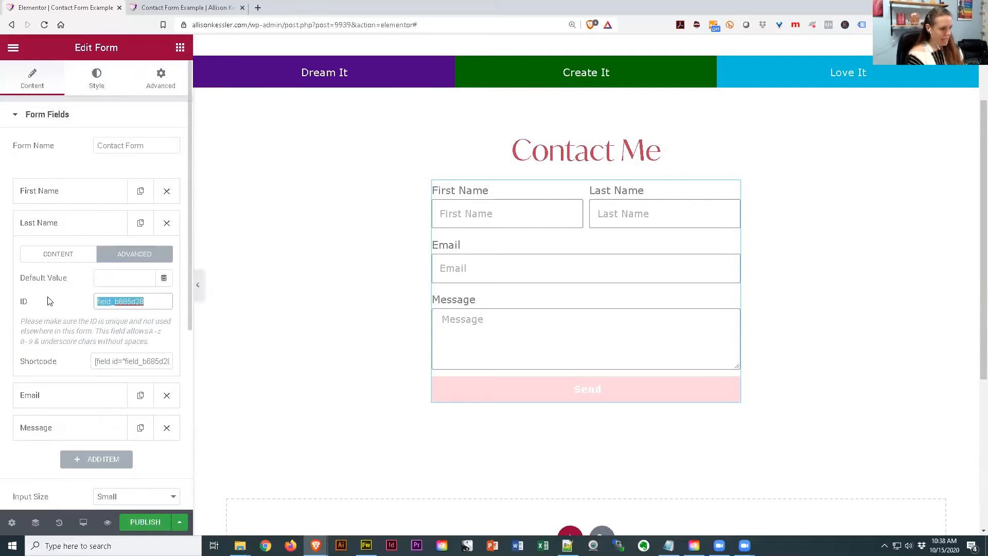
type("last")
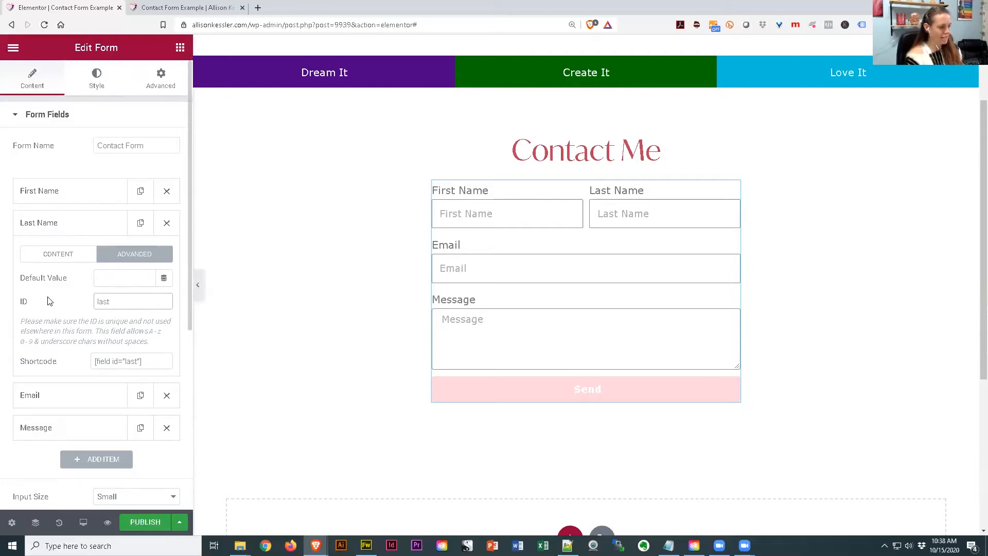
type("_name")
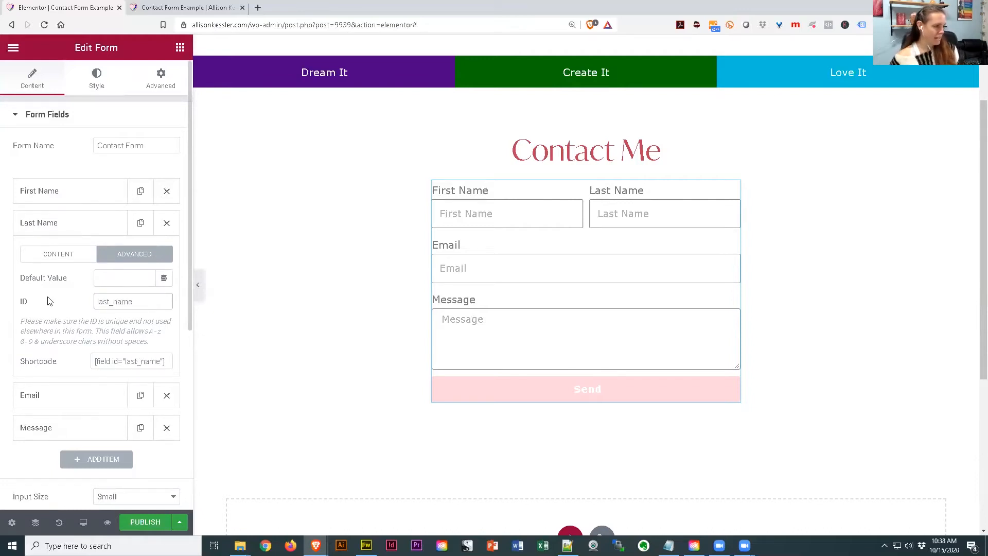
left_click(47, 224)
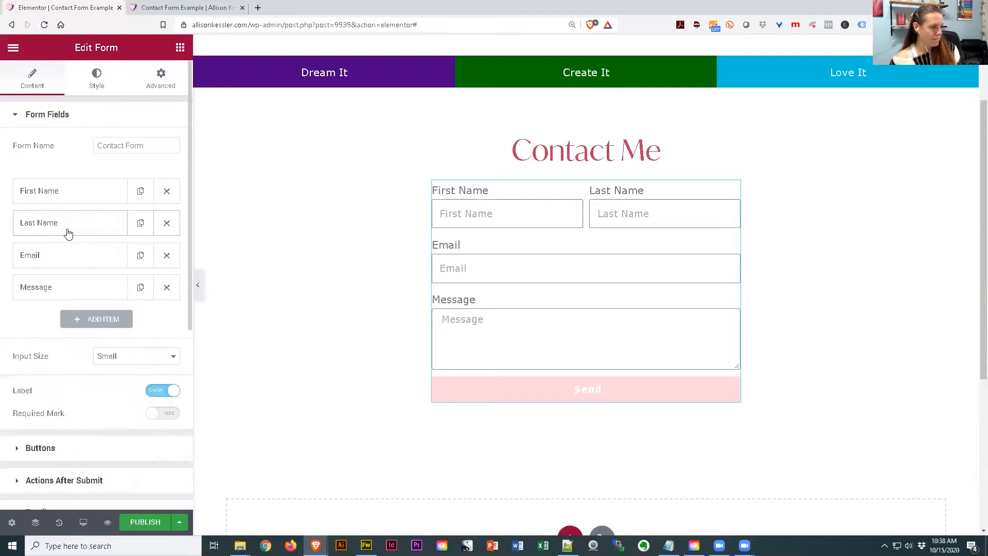
Review the Email field's content options, ID and shortcode without changing them
left_click(32, 261)
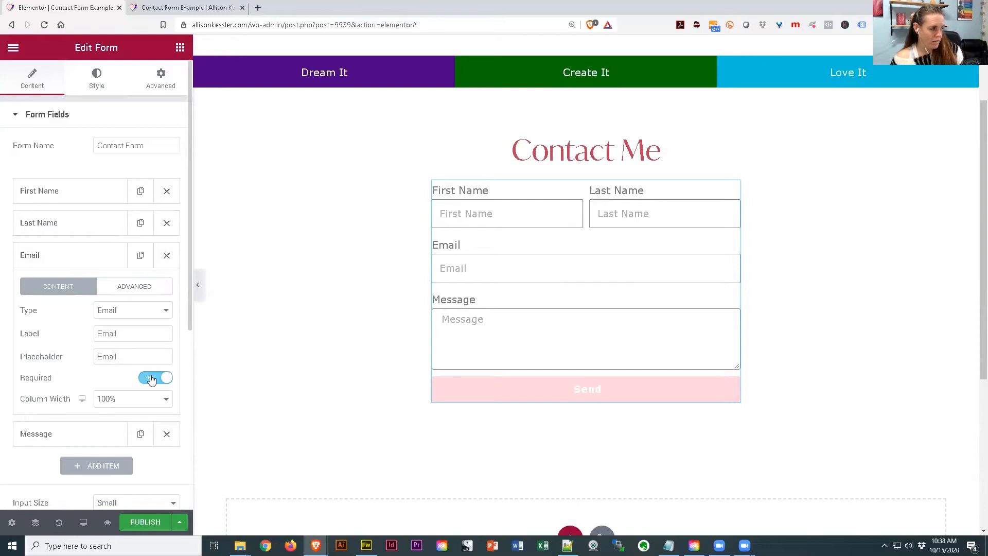
left_click(132, 286)
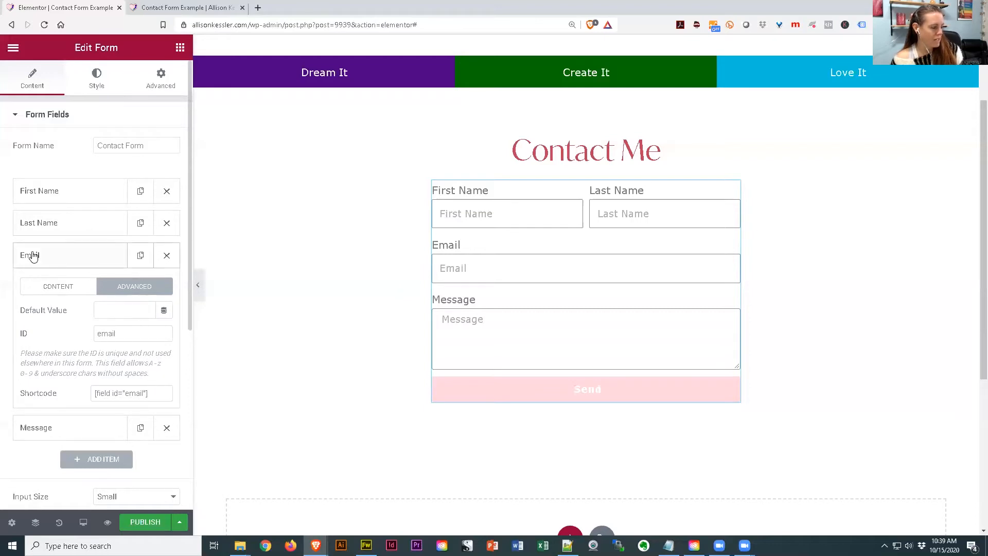
left_click(161, 394)
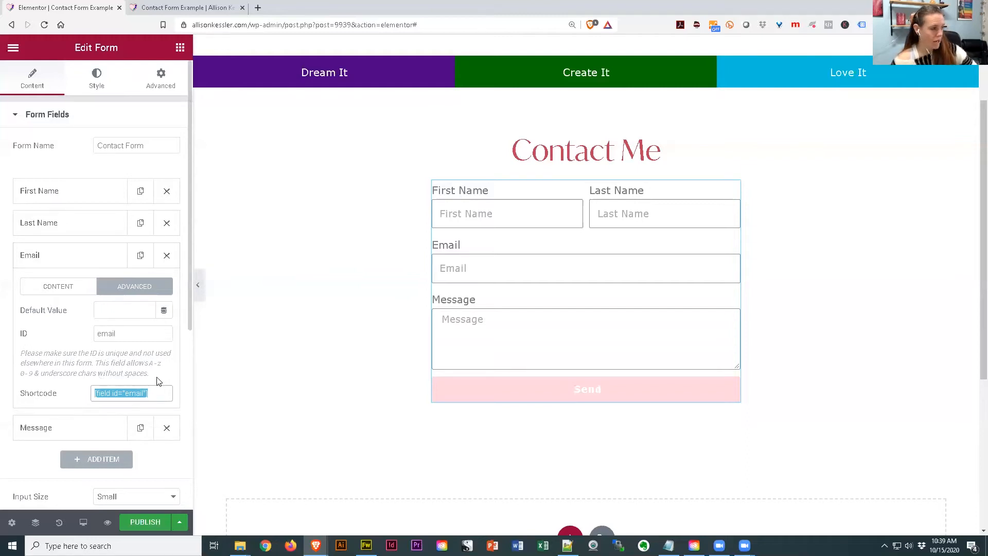
left_click(167, 396)
left_click(129, 394)
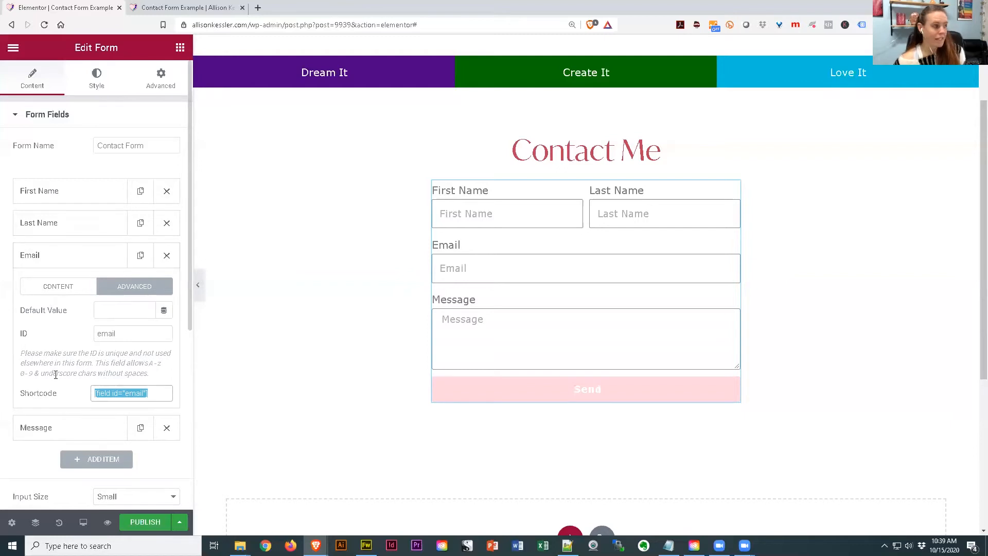
left_click(36, 259)
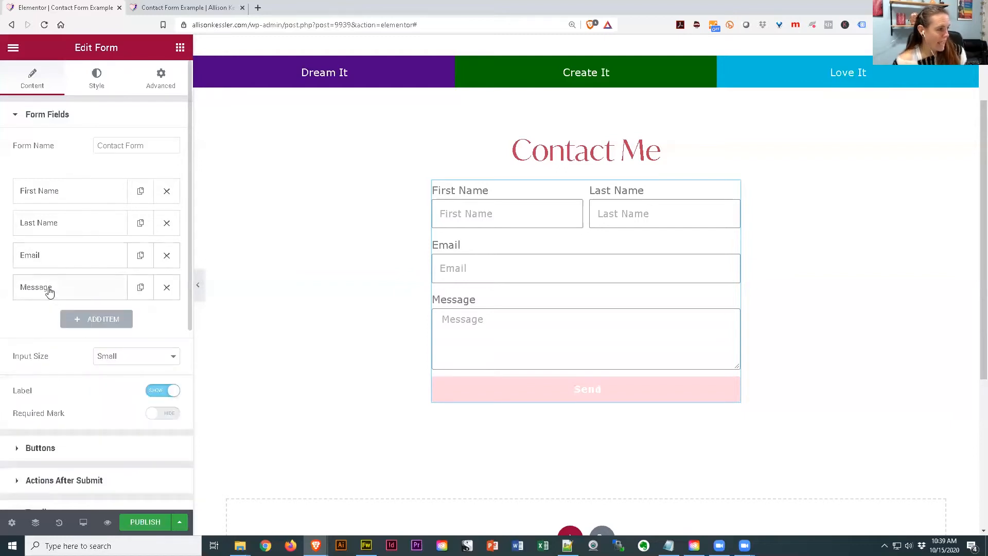
Make the Message field required and check its ID
left_click(49, 292)
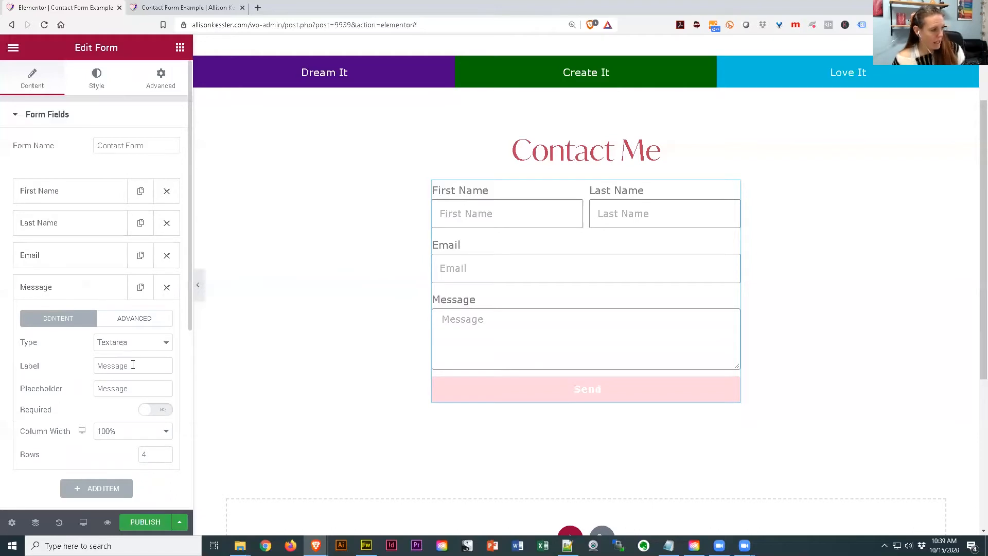
left_click(151, 409)
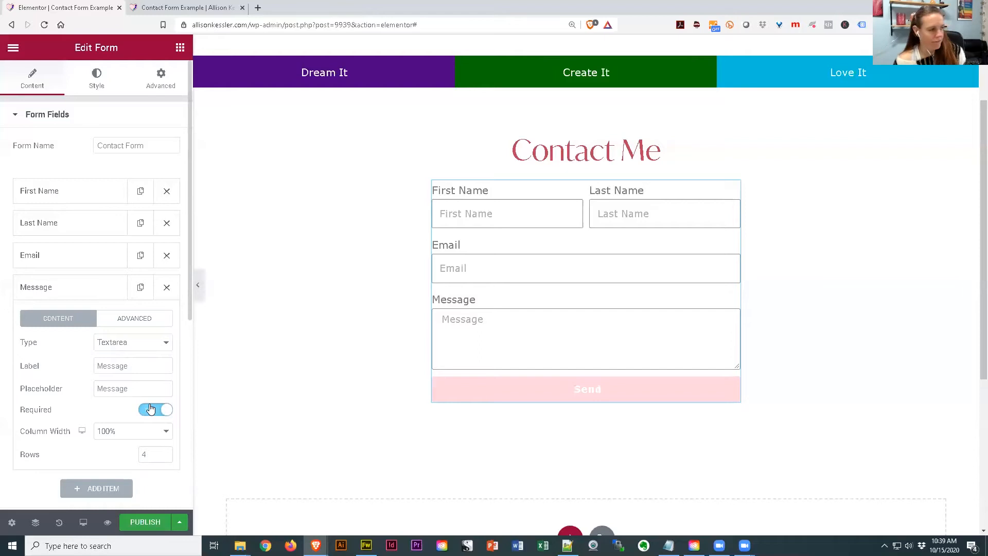
scroll(129, 371, "down", 1)
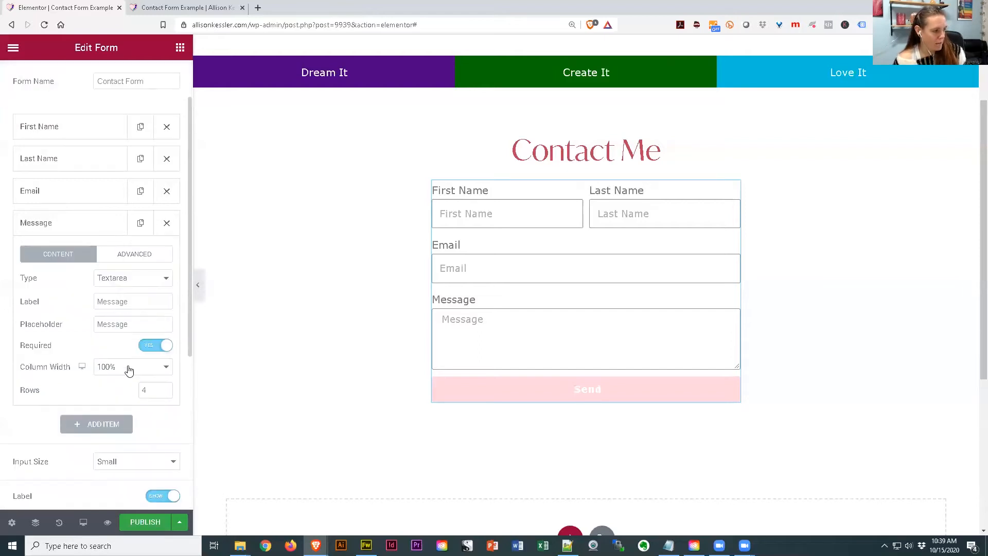
left_click(132, 256)
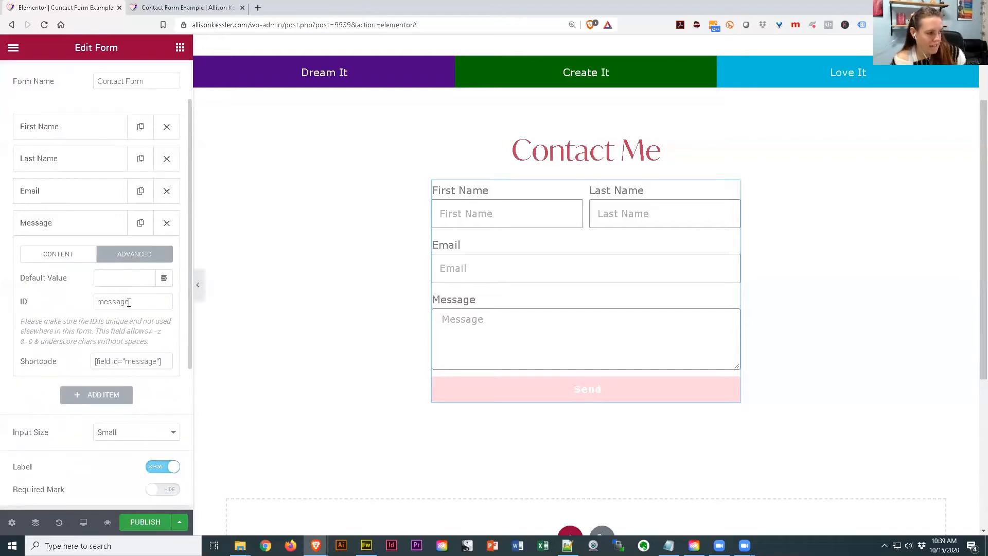
left_click(64, 255)
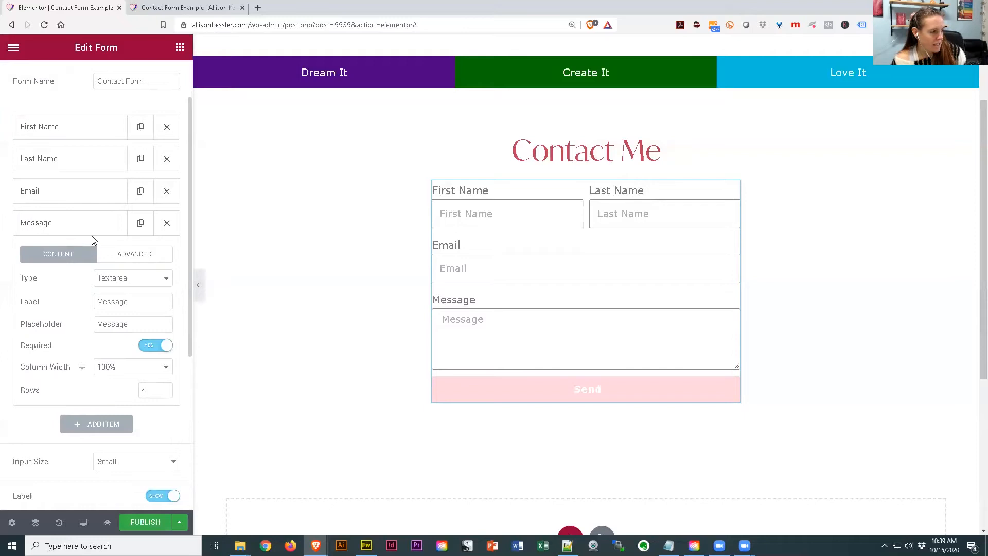
Hide the labels for all fields of the form
scroll(105, 390, "down", 2)
scroll(106, 391, "down", 2)
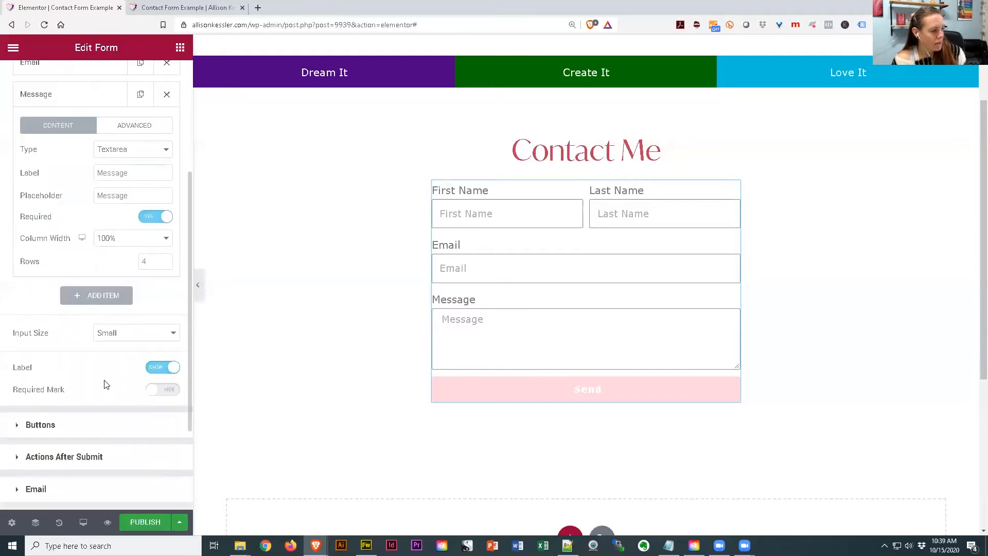
left_click(163, 370)
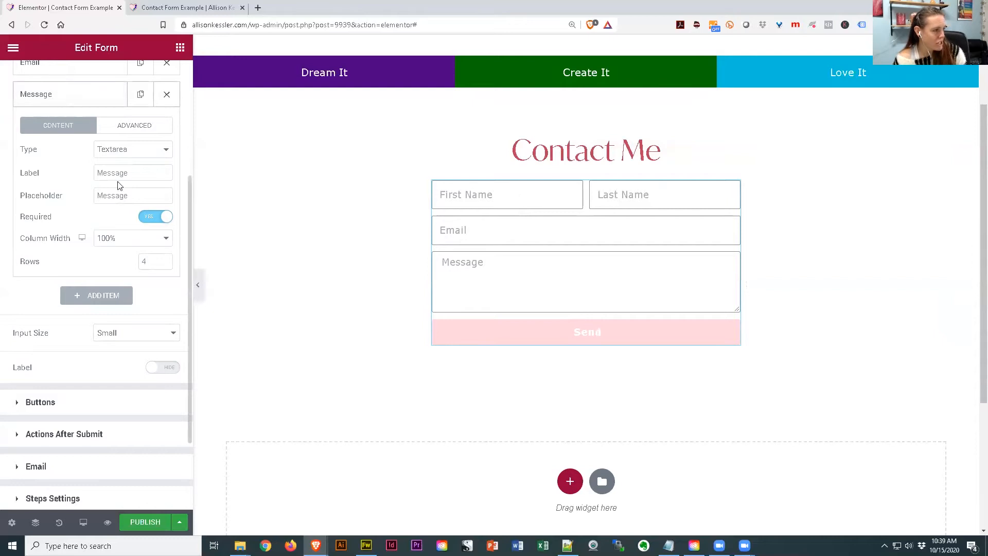
Change the Message field's placeholder to "Please put your note or question here..."
double_click(101, 195)
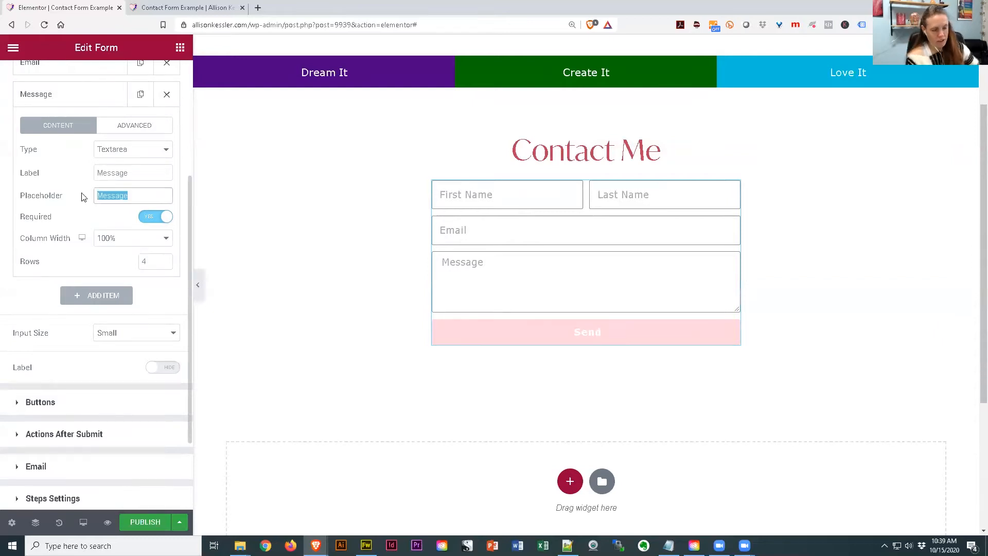
type("Please ")
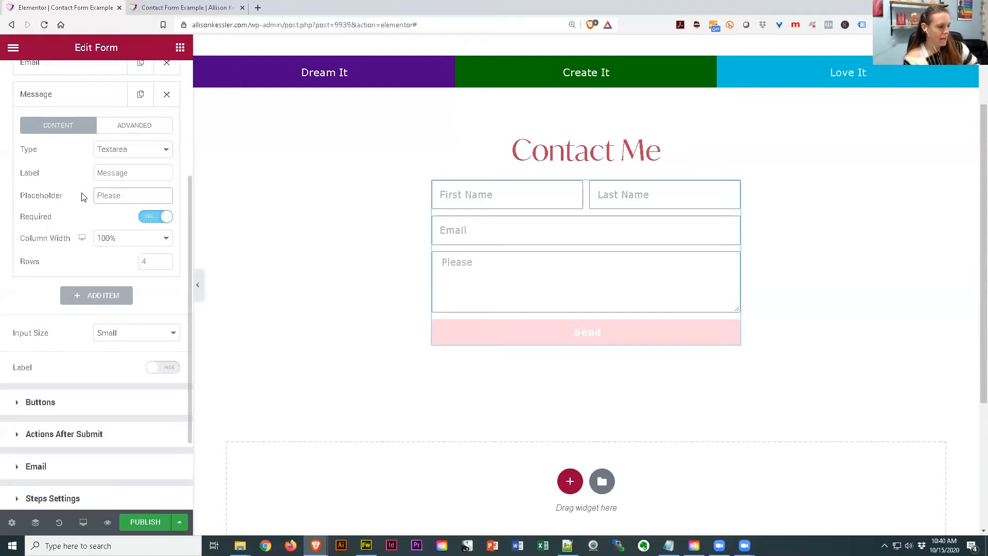
type("put your")
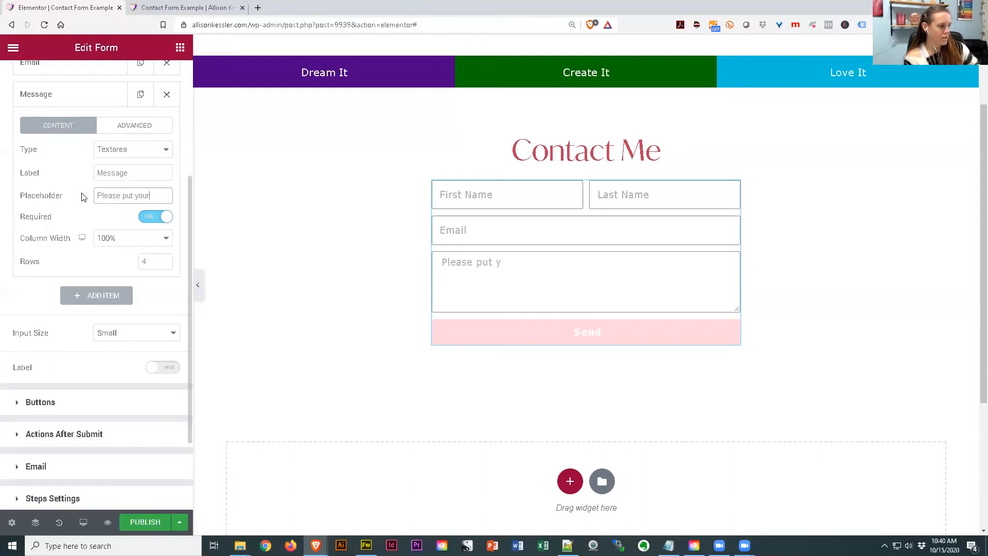
type(" note here")
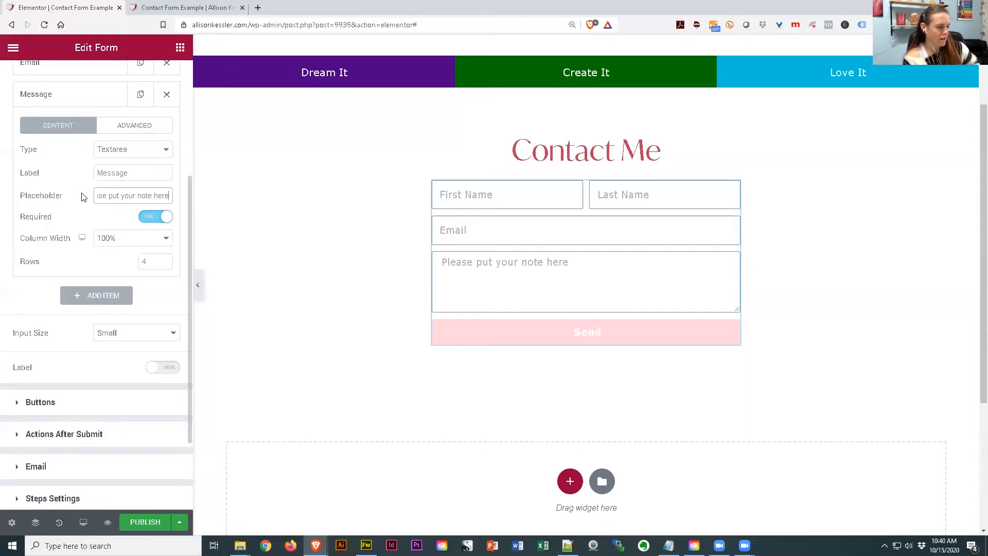
key("Left")
key("Left")
key("Left")
key("Left")
type("or question")
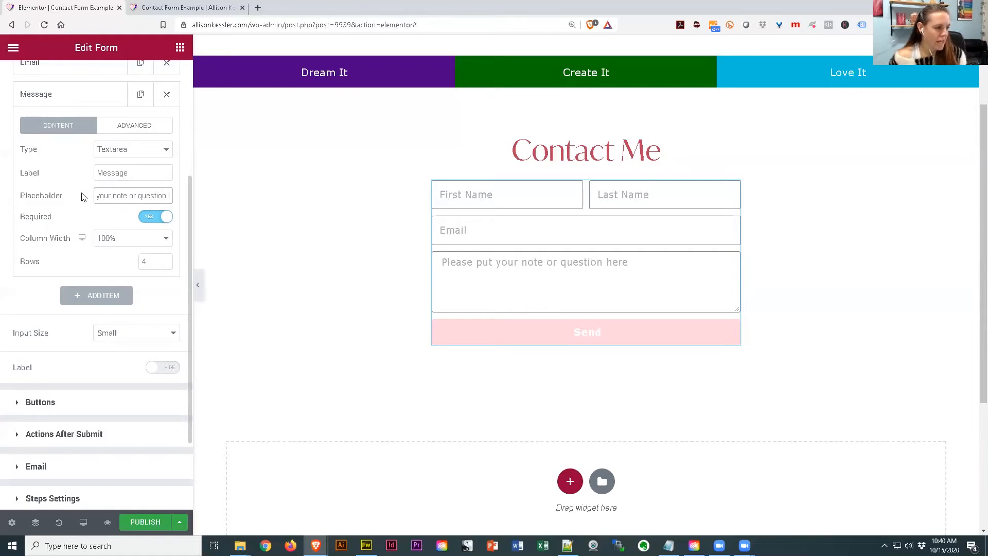
key("End")
type("...")
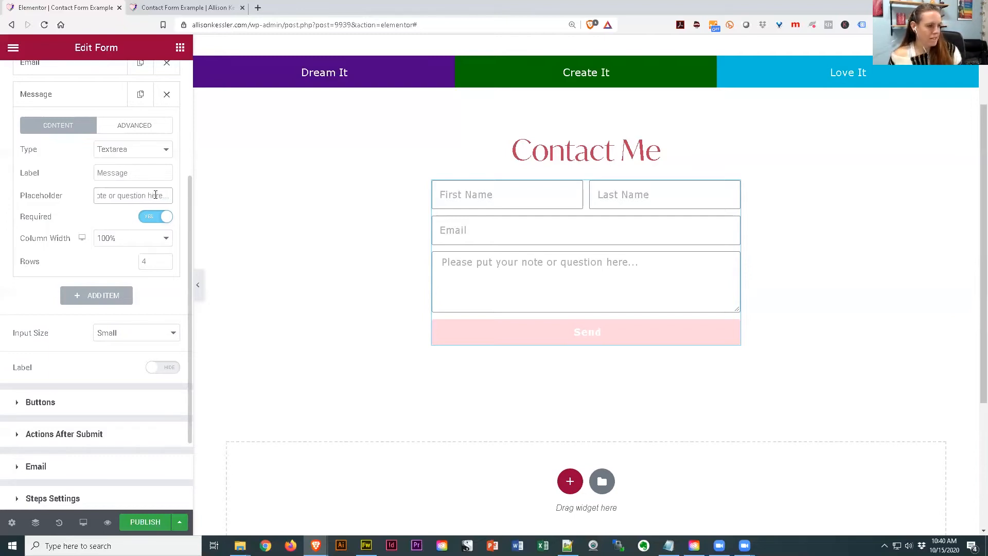
Try showing the form's field labels with required marks, and hide the labels again
left_click(164, 368)
left_click(158, 391)
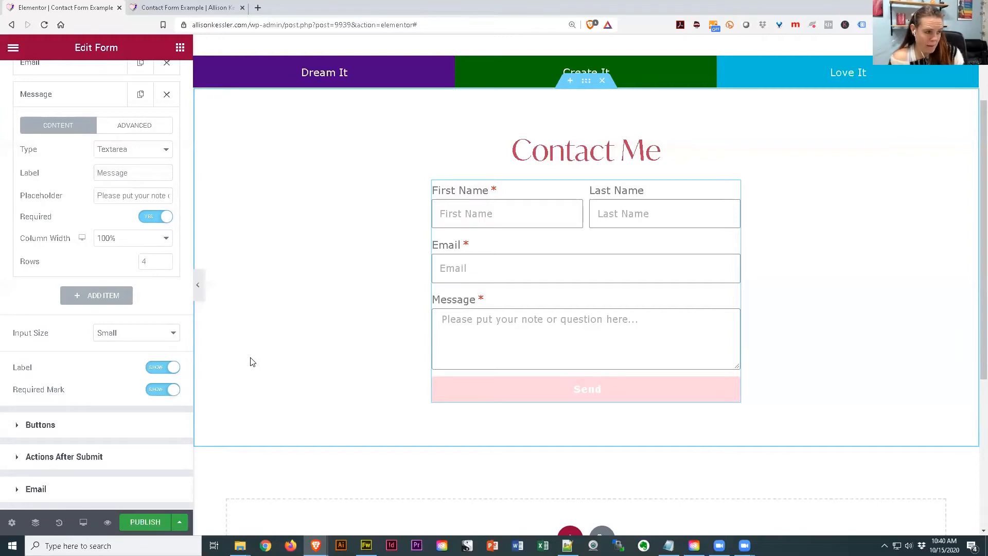
left_click(158, 368)
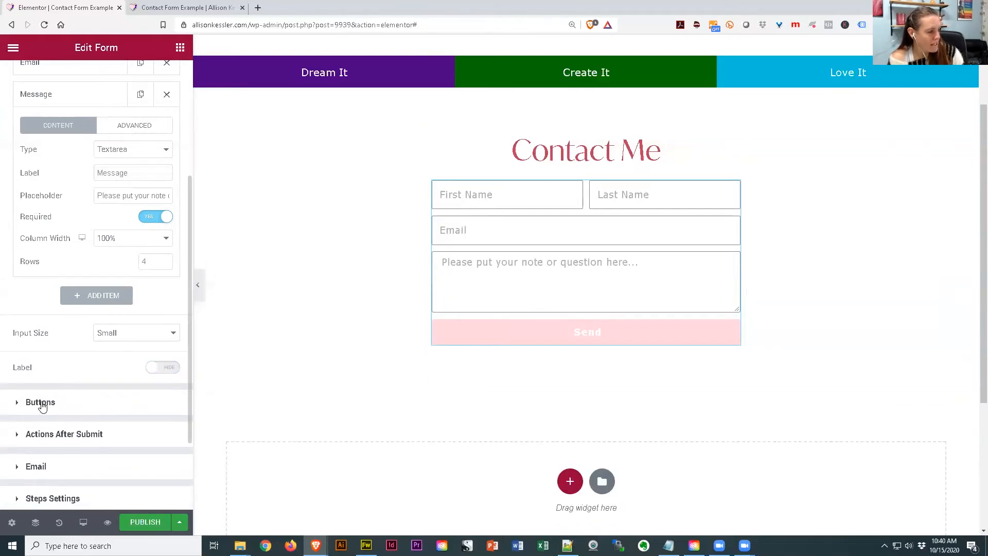
Change the form's submit button text to "Submit"
left_click(58, 394)
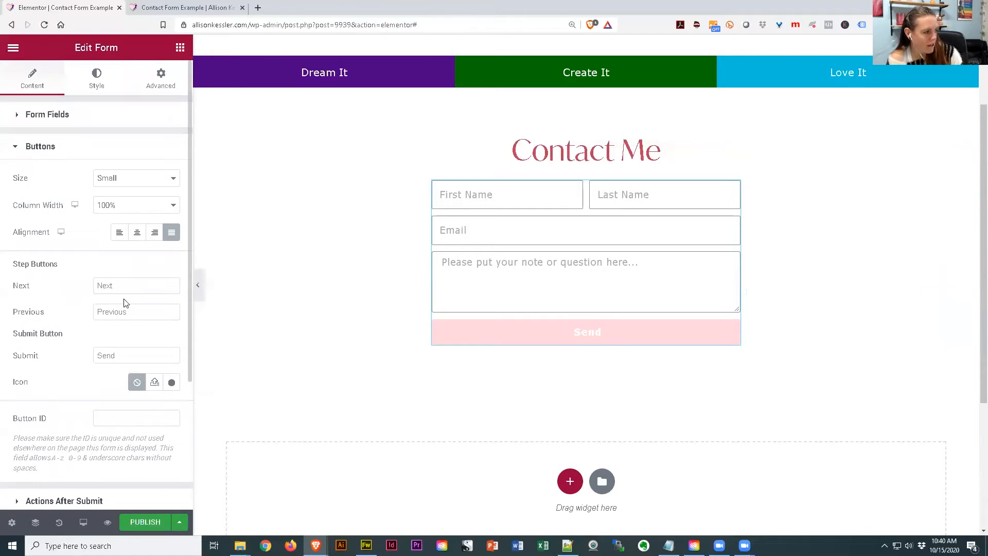
scroll(123, 303, "down", 1)
left_click(97, 291)
double_click(98, 291)
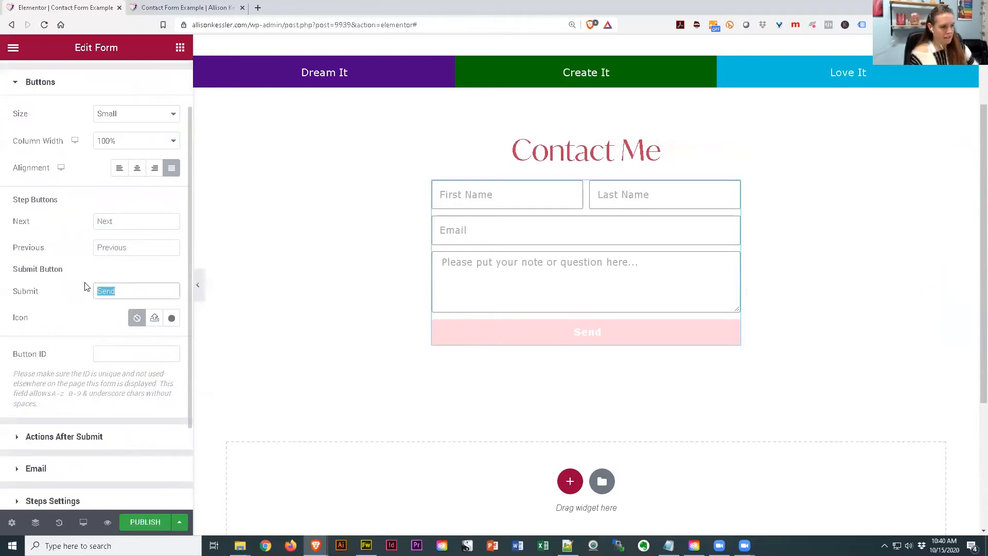
type("Submit")
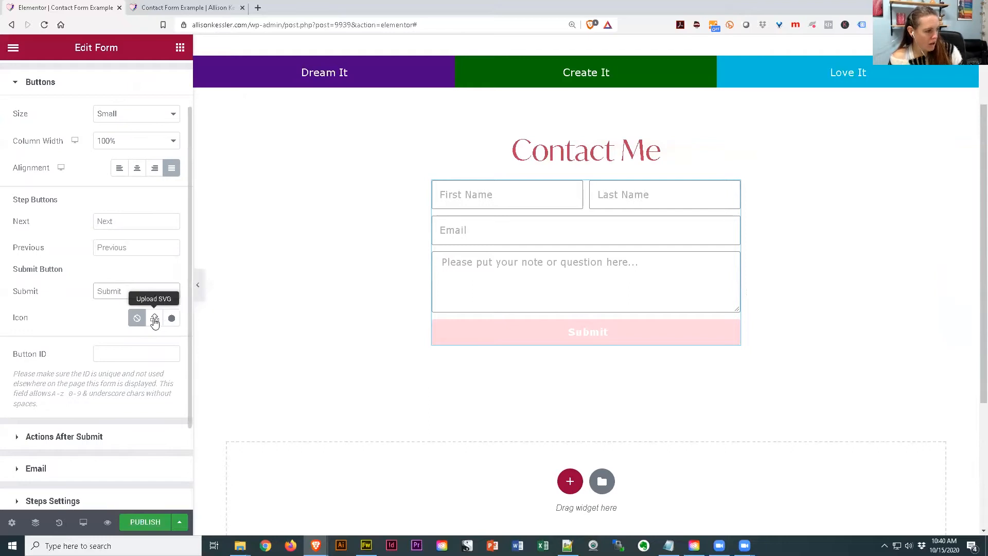
Search the icon library for an envelope and insert the solid Envelope icon on the submit button
left_click(171, 318)
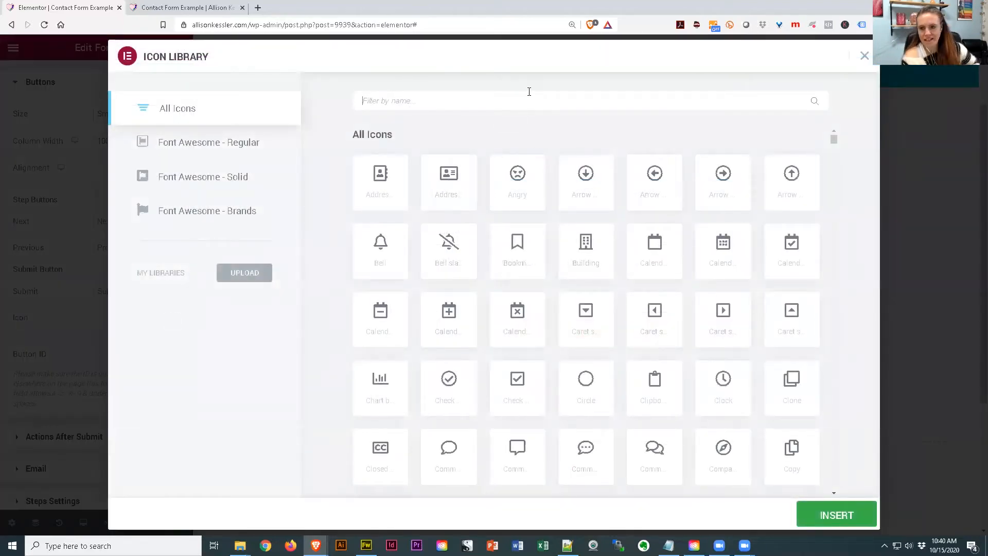
type("arrow")
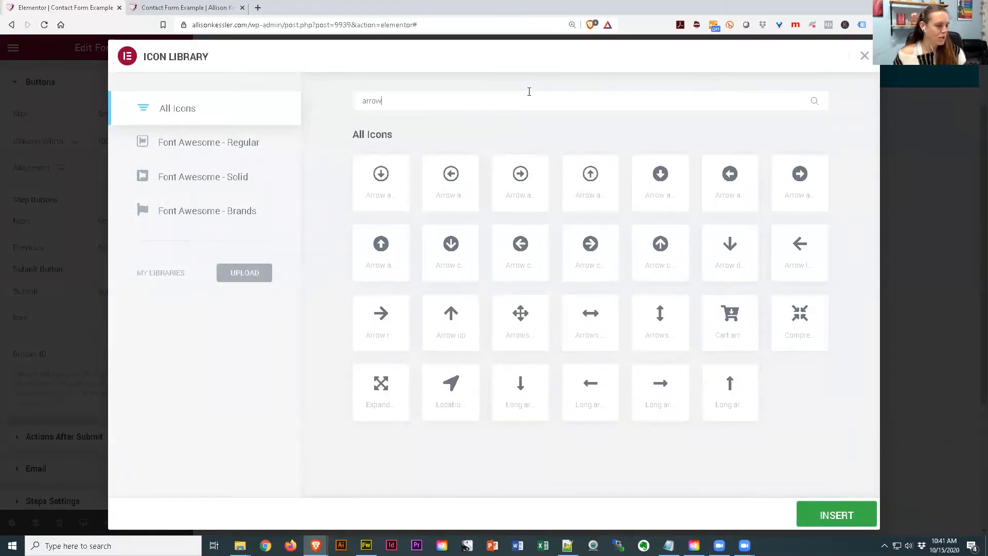
left_click_drag(412, 97, 344, 107)
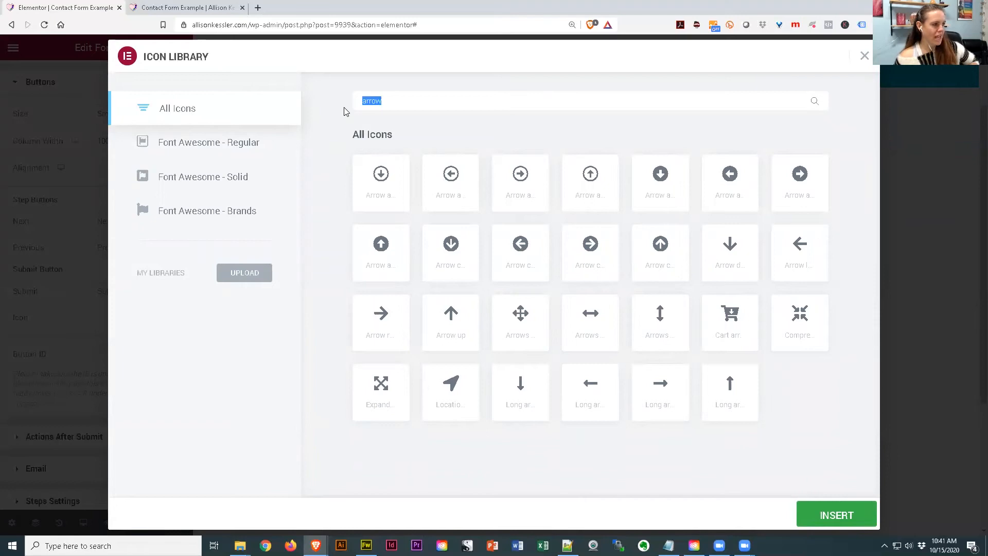
left_click_drag(423, 100, 357, 106)
type("enve")
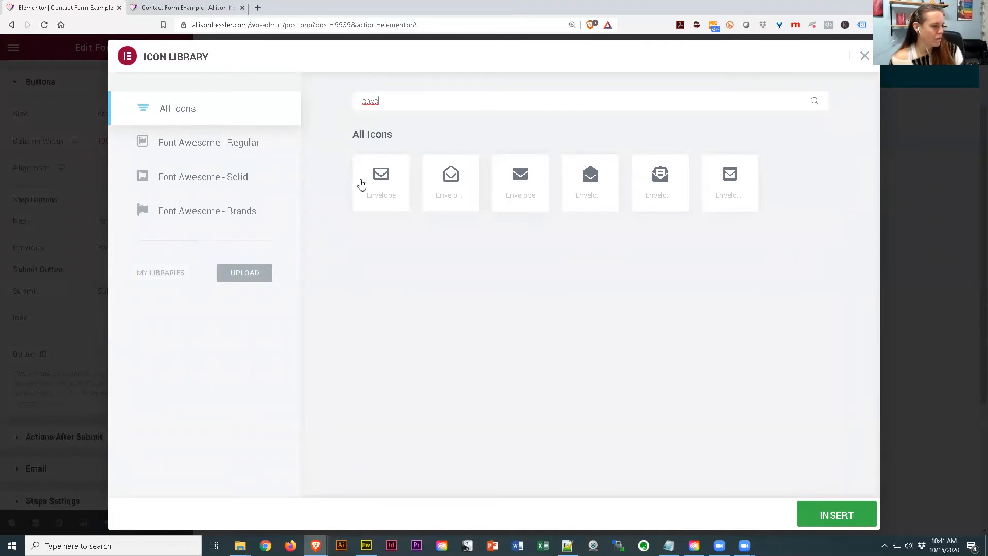
left_click(382, 180)
left_click(521, 178)
left_click(837, 515)
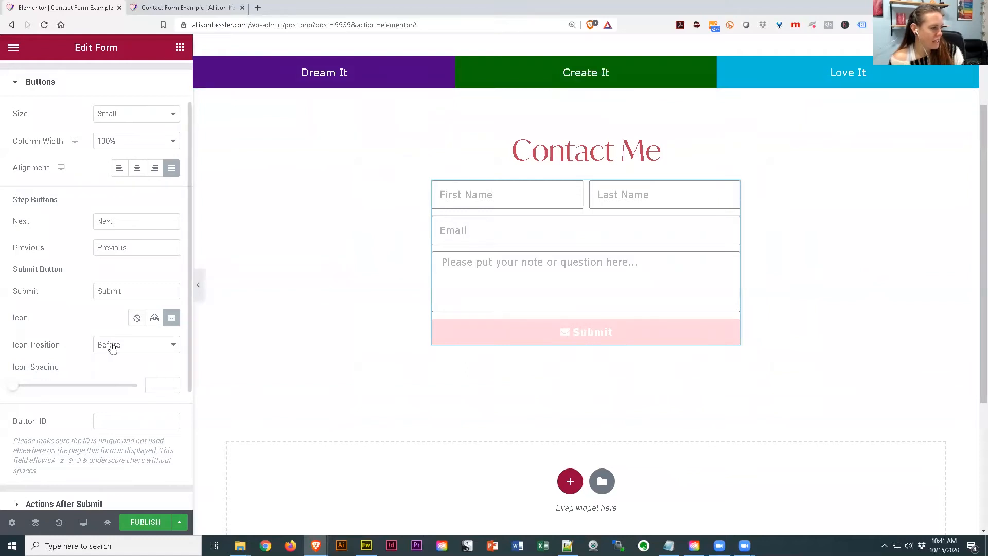
Set the submit button's icon spacing to 15 and collapse the button's content settings
left_click(152, 386)
type("15")
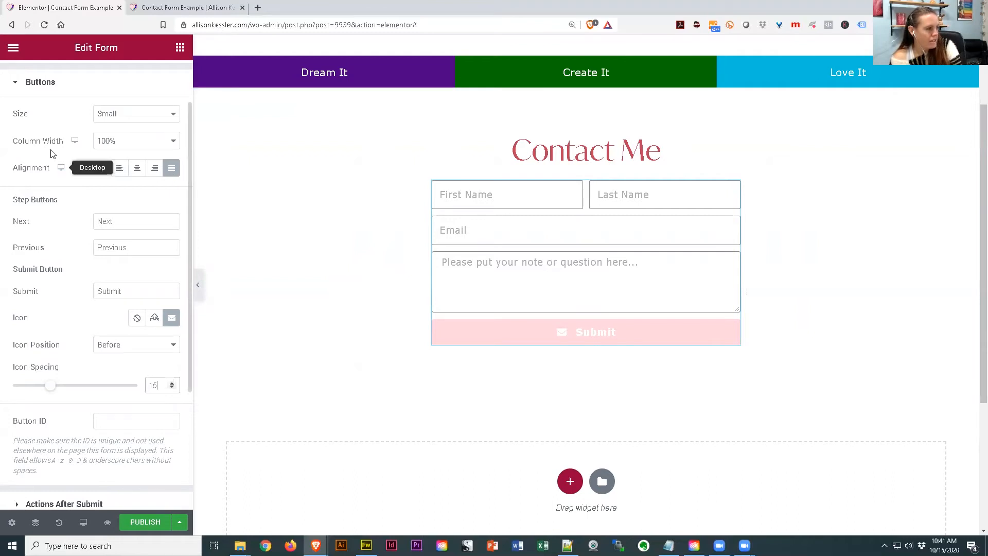
left_click(39, 83)
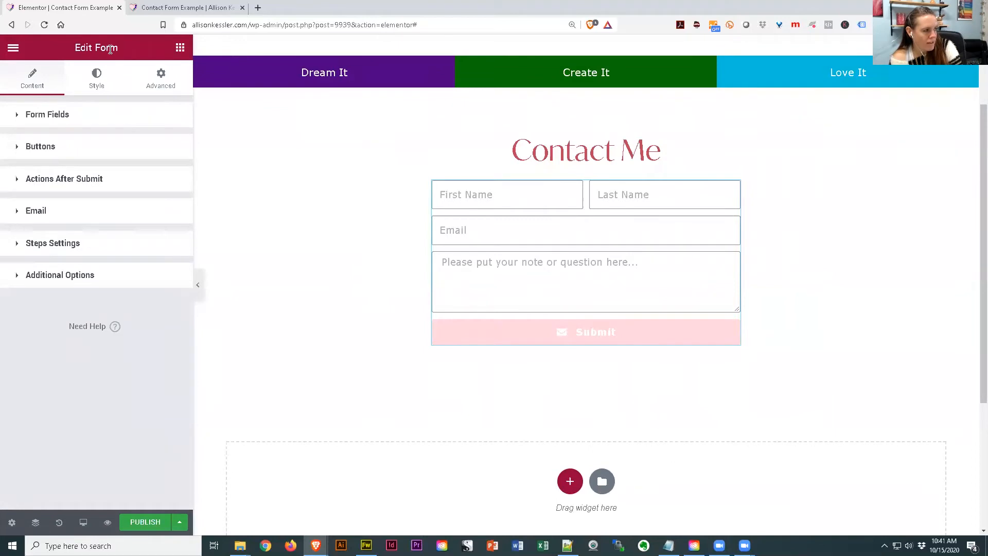
Set the normal background color of the Next & Submit button to the saved crimson global color
left_click(96, 77)
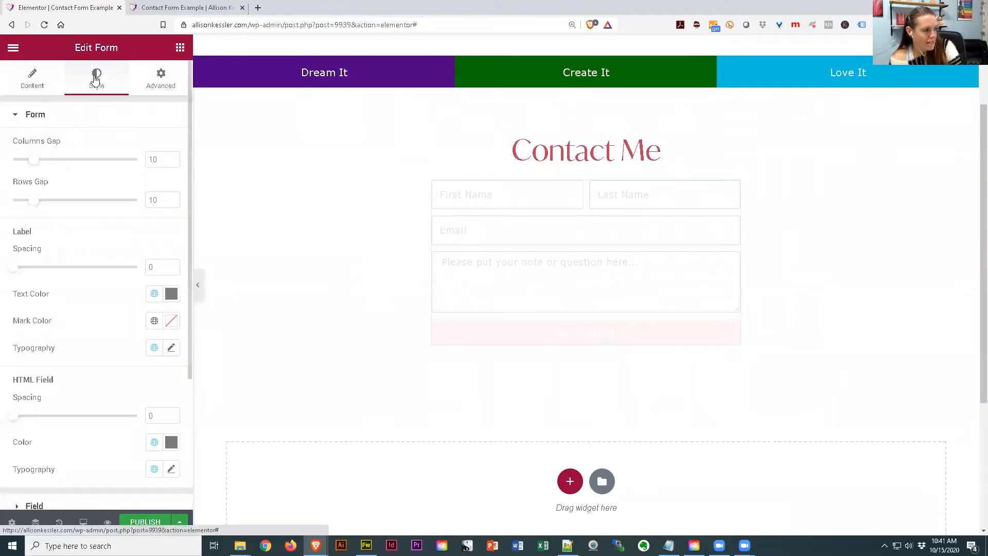
left_click(38, 118)
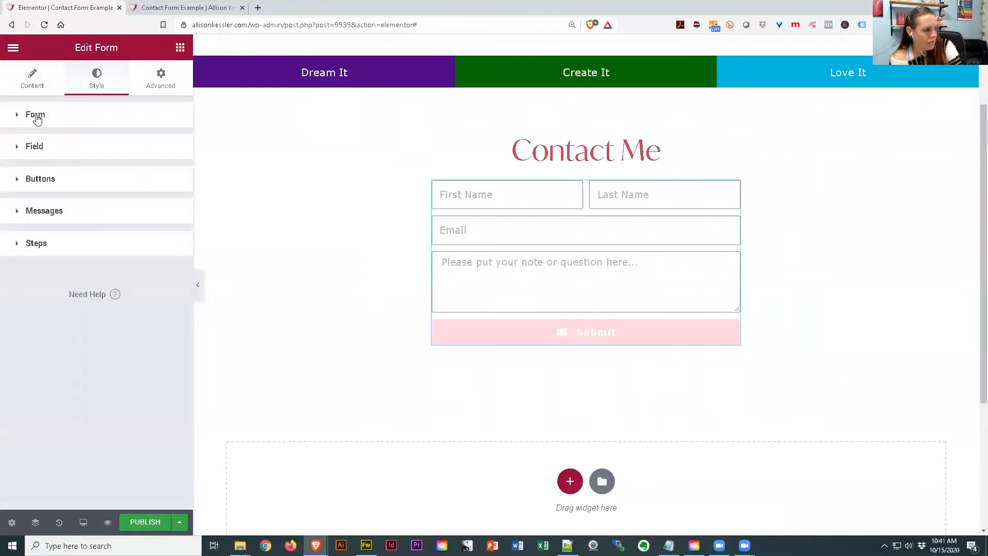
left_click(35, 184)
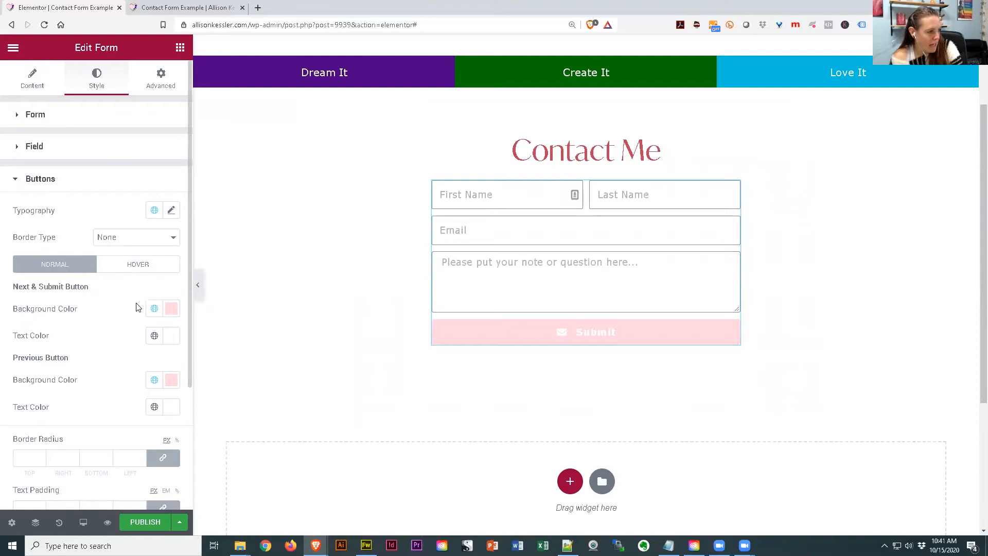
left_click(149, 309)
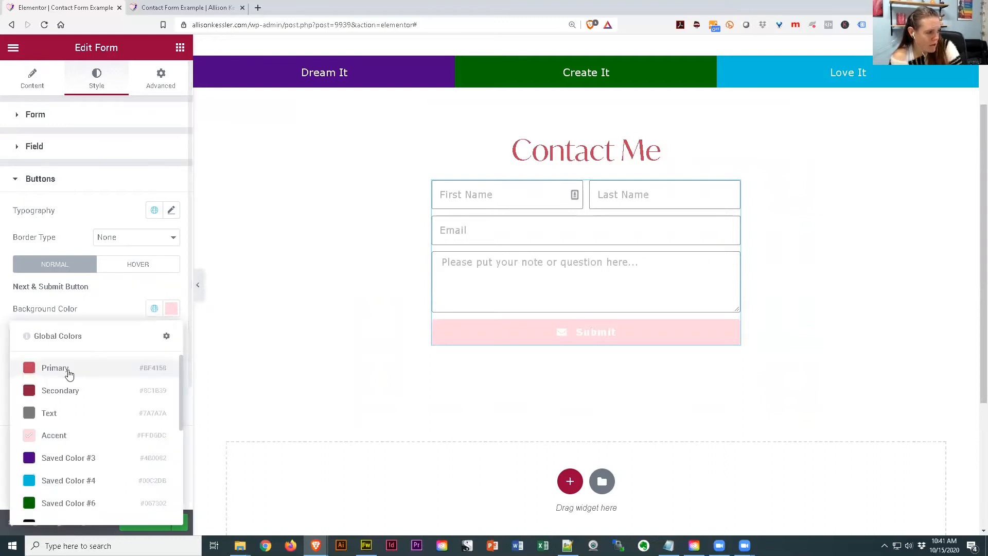
scroll(77, 386, "down", 1)
scroll(82, 399, "down", 1)
left_click(81, 490)
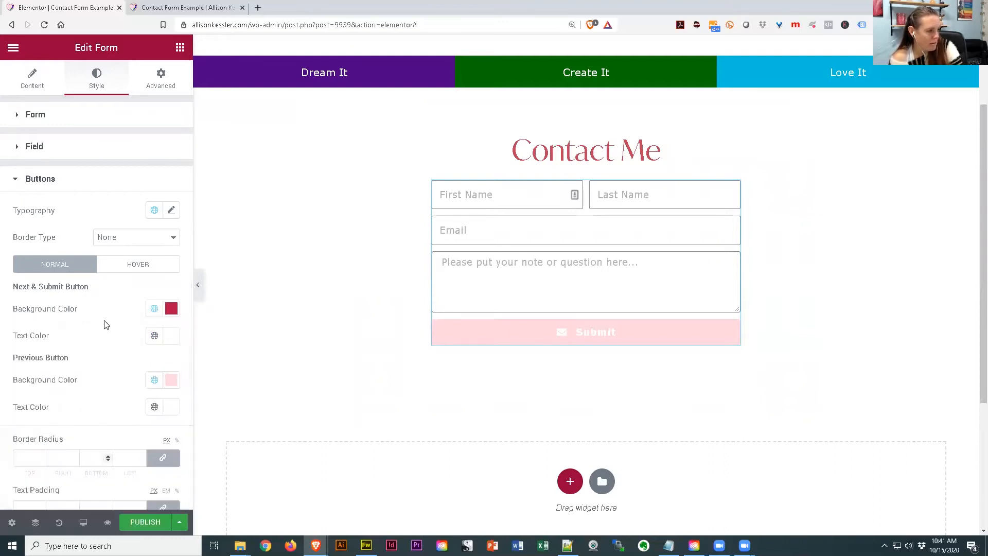
Set the Next & Submit button's hover background to the Secondary global color and collapse the button styling
left_click(135, 265)
left_click(153, 309)
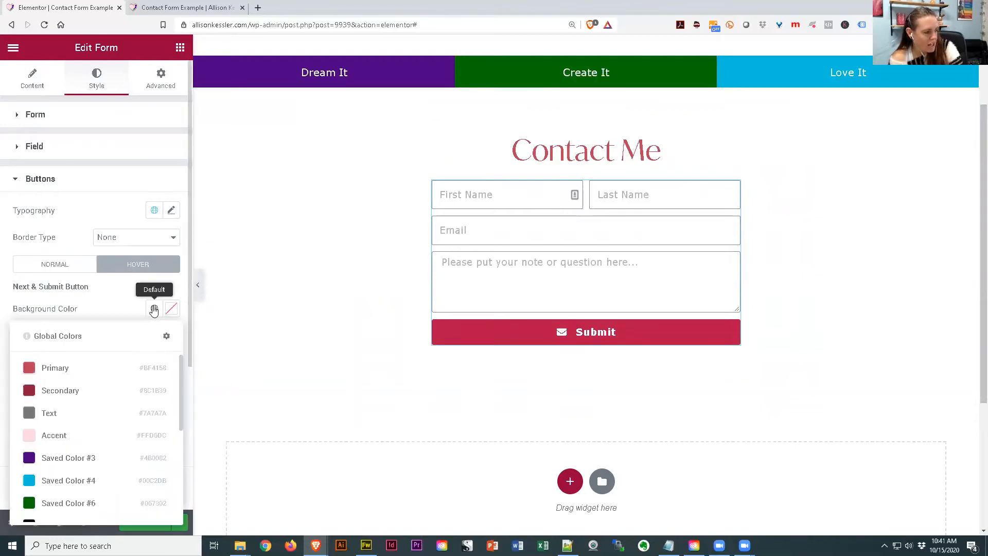
left_click(57, 391)
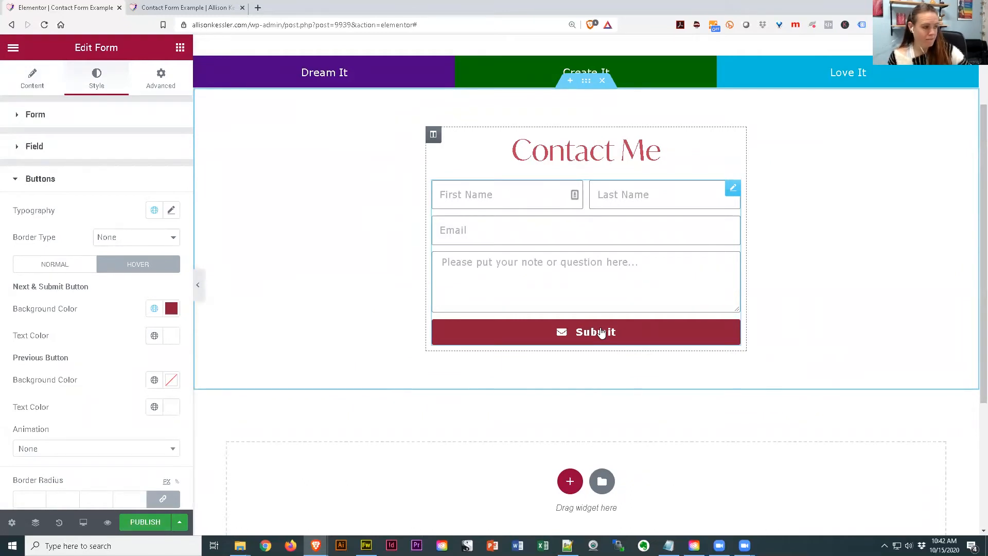
left_click(19, 181)
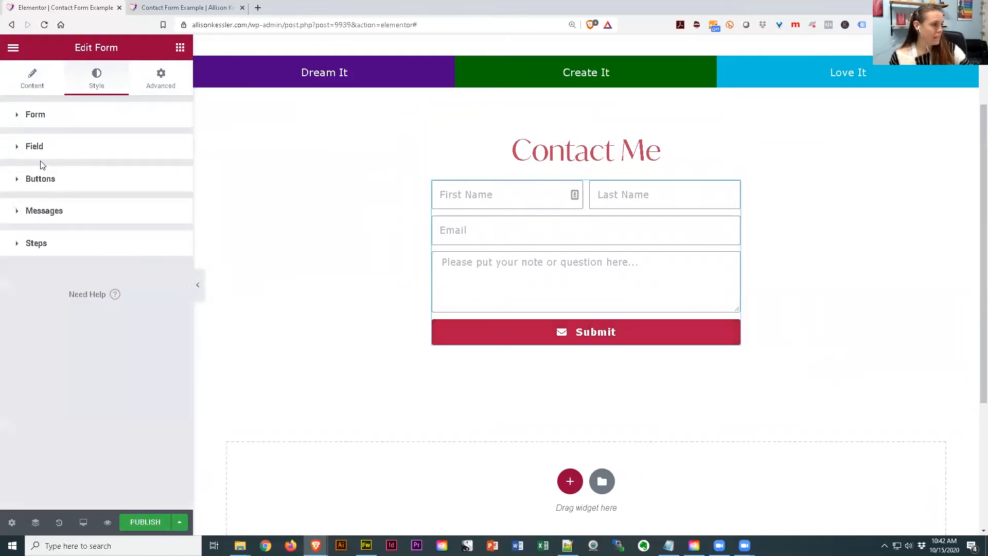
Add Email 2 to the form's actions after submit
left_click(31, 81)
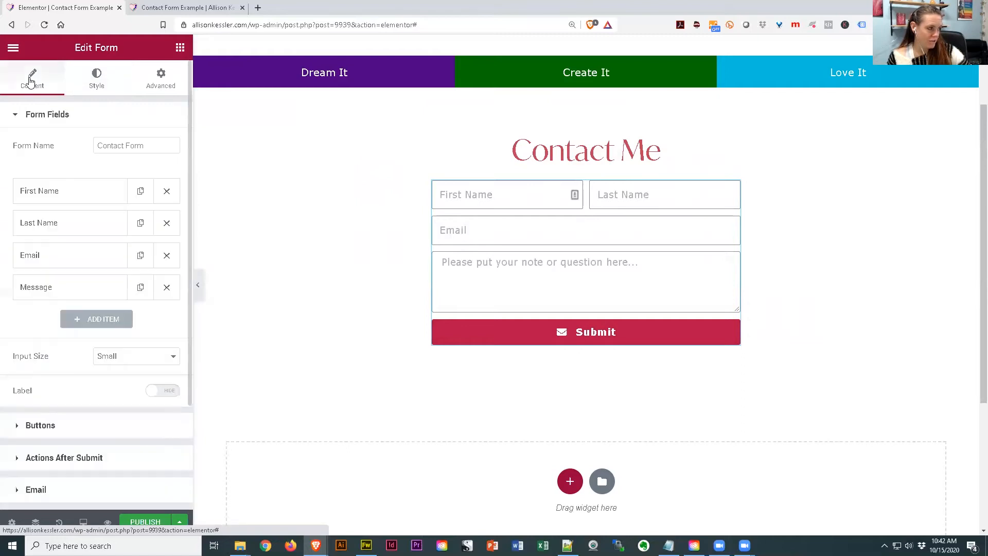
scroll(115, 304, "down", 3)
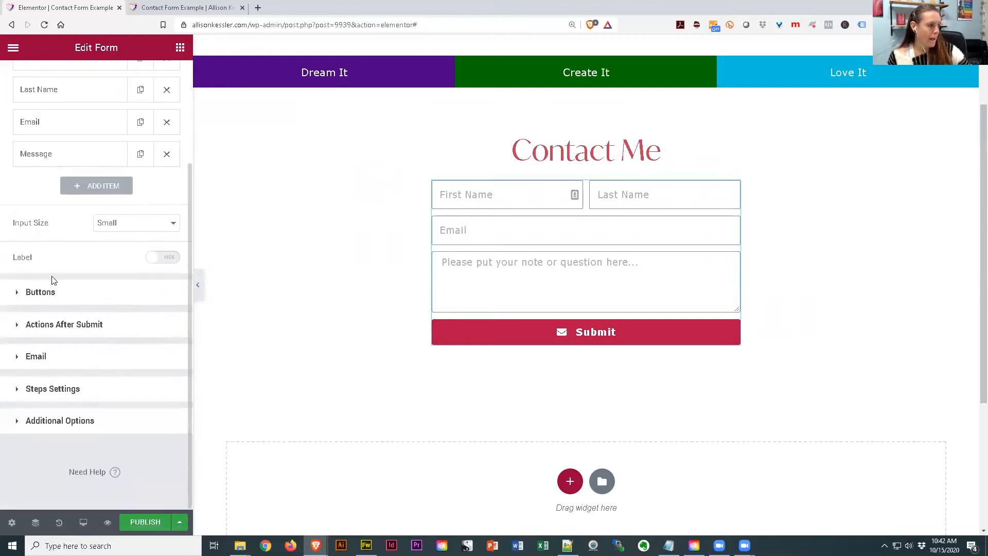
left_click(64, 325)
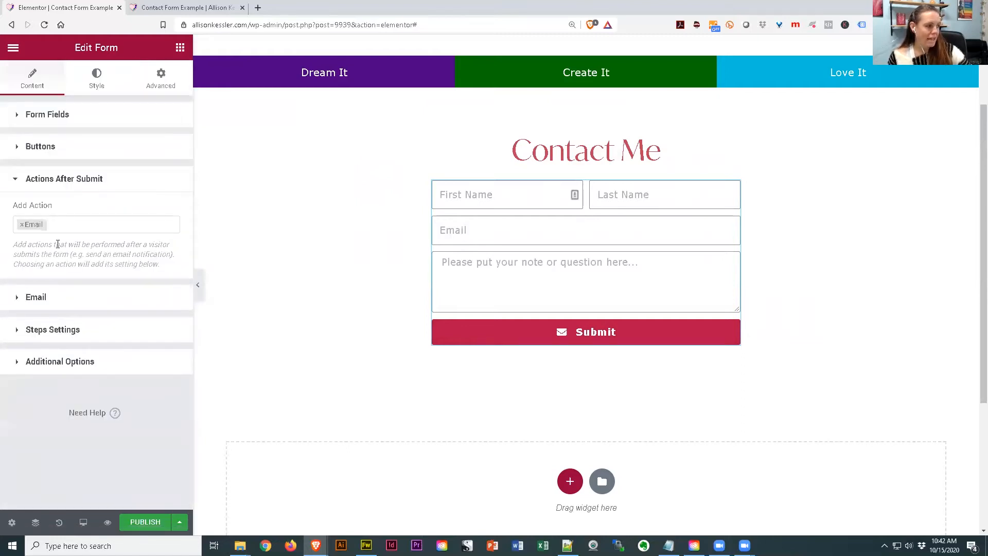
left_click(84, 222)
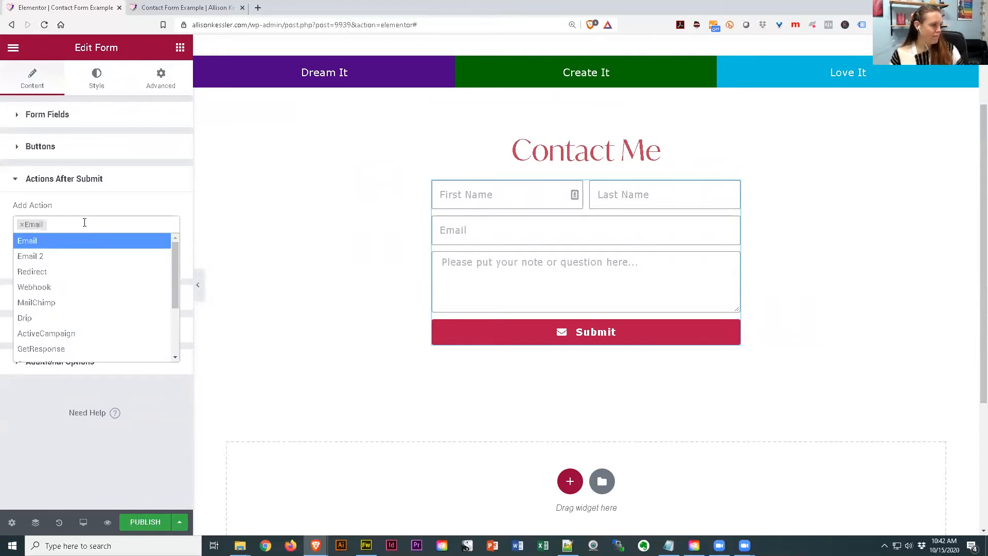
mouse_move(176, 261)
left_mouse_down()
mouse_move(173, 327)
mouse_move(175, 247)
left_mouse_up()
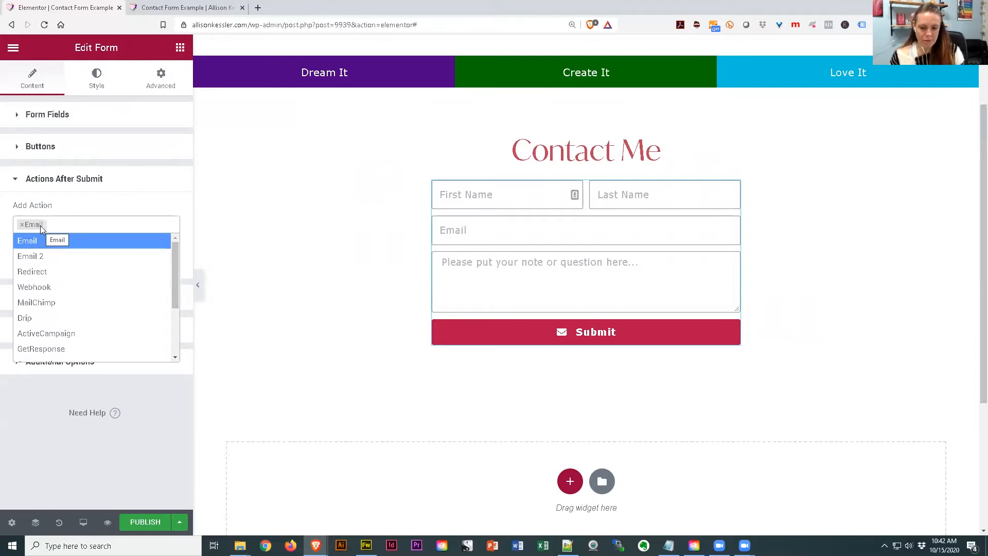
left_click(35, 257)
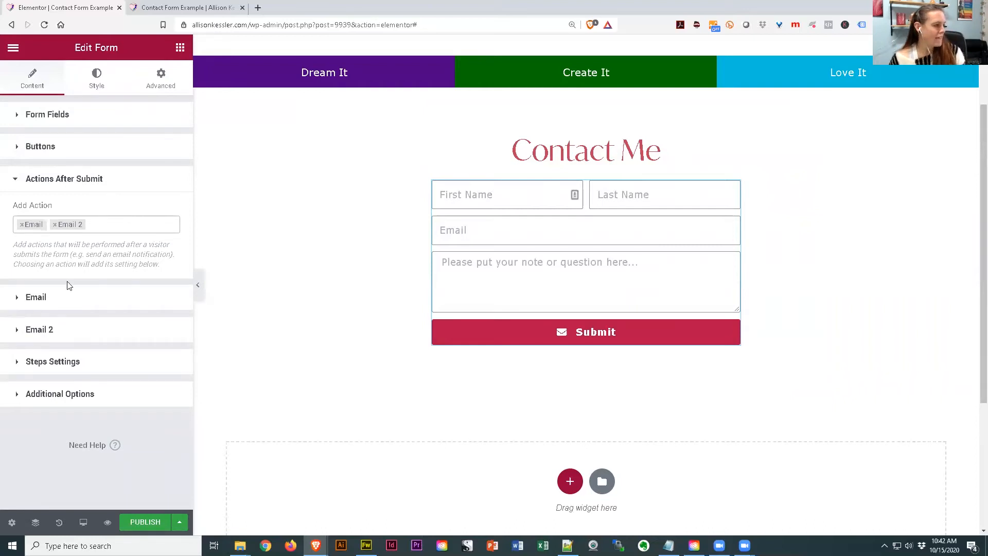
Add Redirect to the form's actions after submit and look through the other available actions
left_click(110, 225)
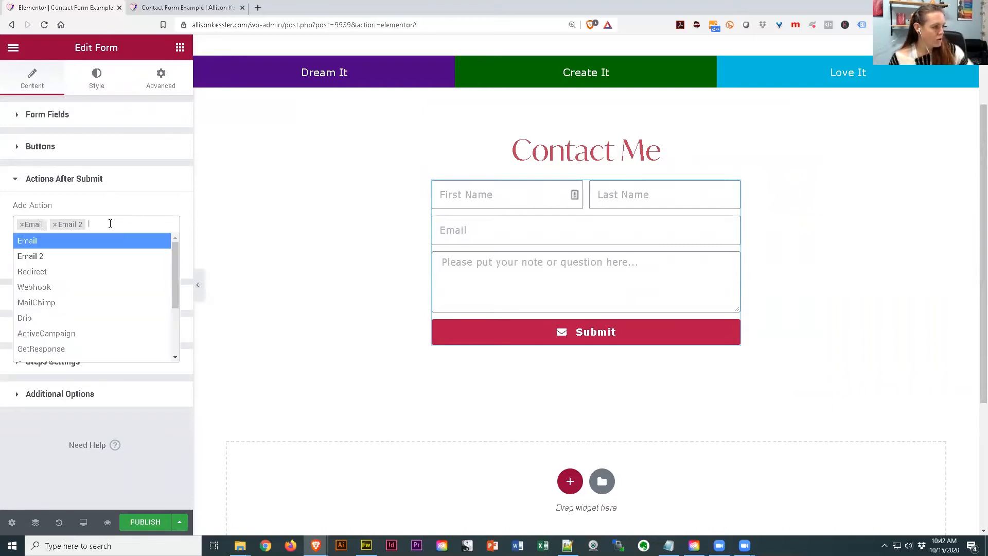
left_click(44, 271)
left_click(148, 224)
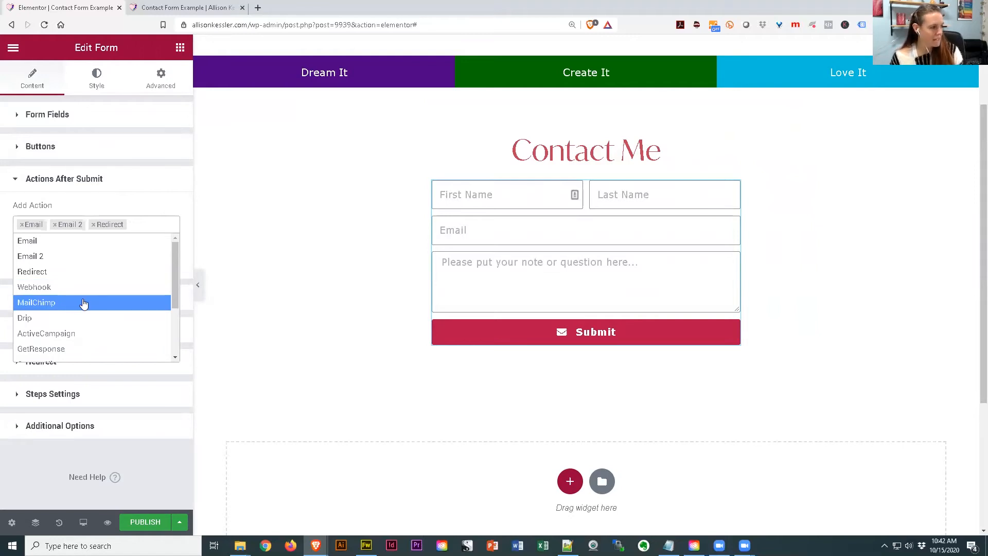
scroll(90, 309, "down", 1)
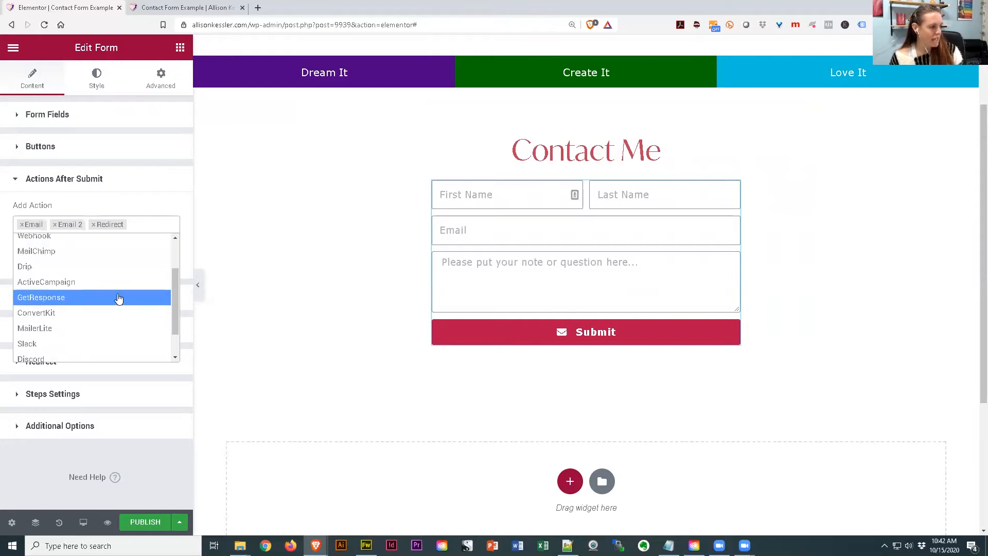
scroll(118, 299, "down", 1)
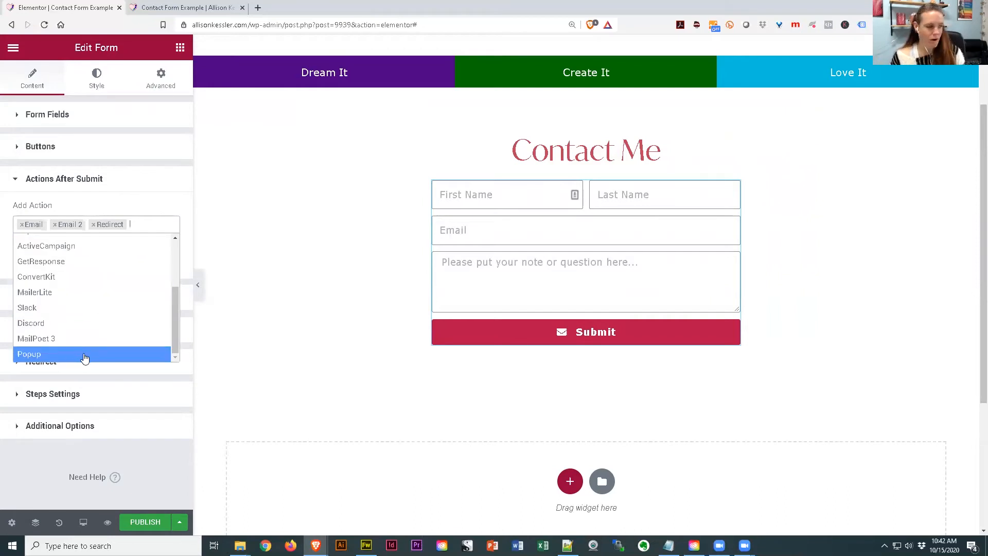
left_click(138, 218)
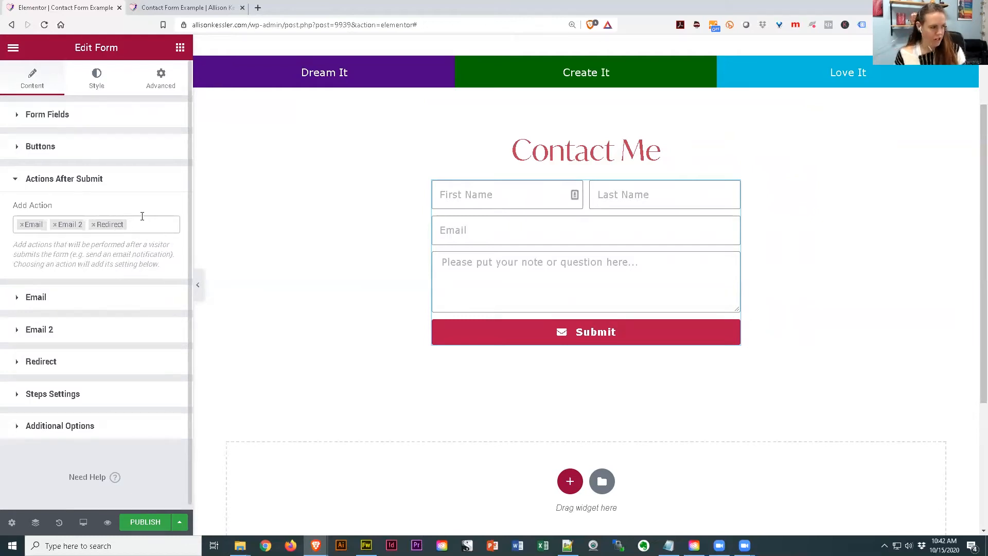
Open the Email action's settings and set the notification subject to "Website Contact Form"
left_click(37, 299)
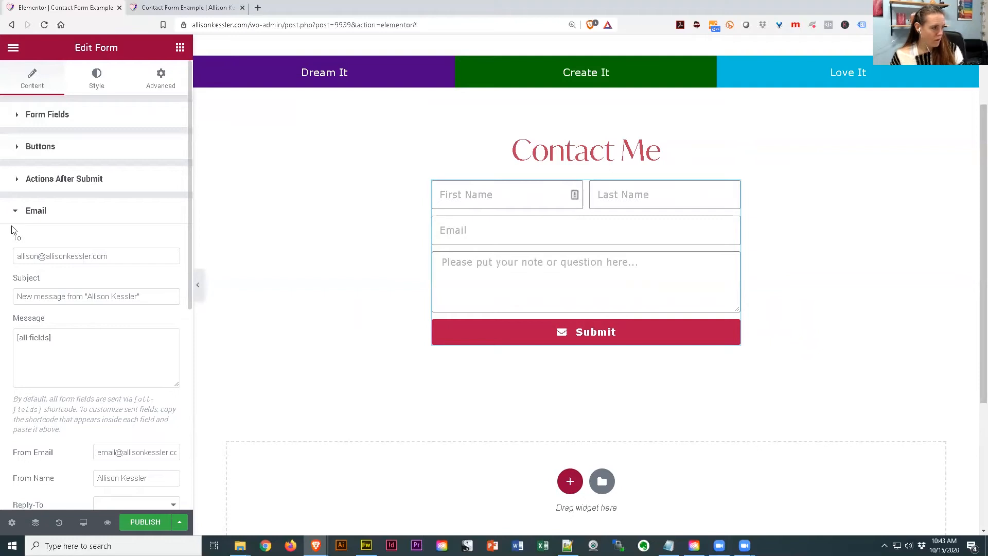
left_click_drag(110, 256, 5, 257)
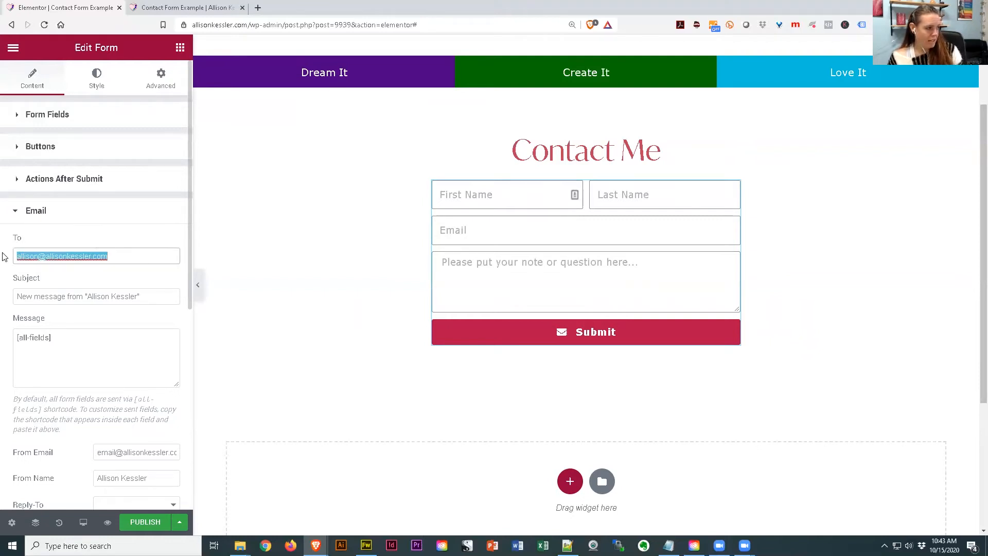
left_click(85, 296)
left_click_drag(84, 296, 2, 304)
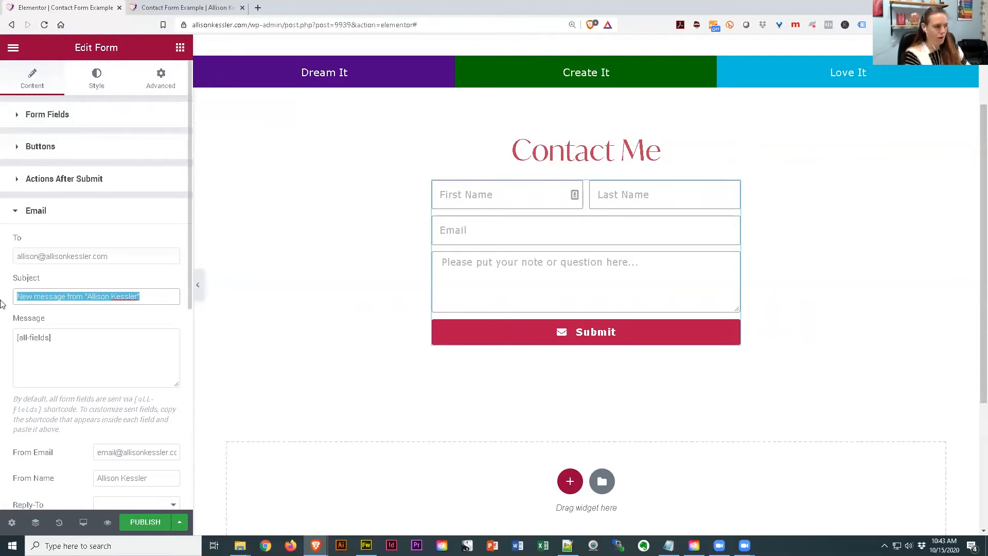
type("Website Contact Form")
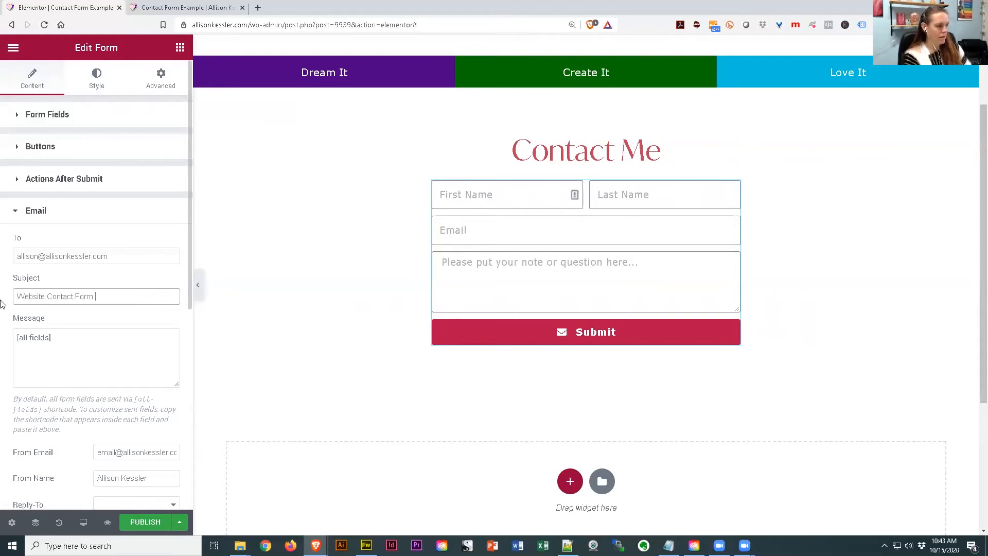
Insert the line "Here's a new contact form:" above the [all-fields] shortcode in the Email message
left_click(89, 340)
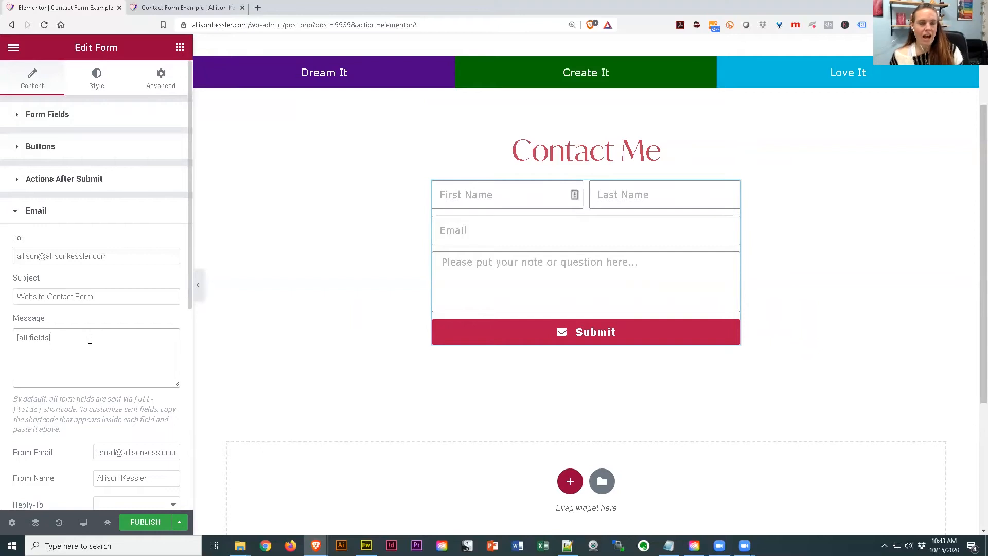
left_click(16, 338)
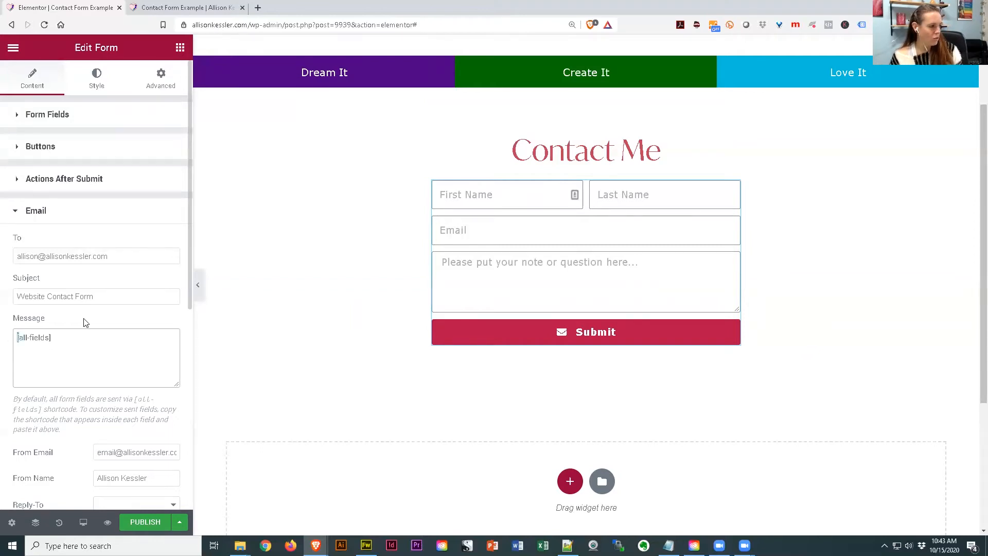
key("Return")
type("Here's a new contact form:")
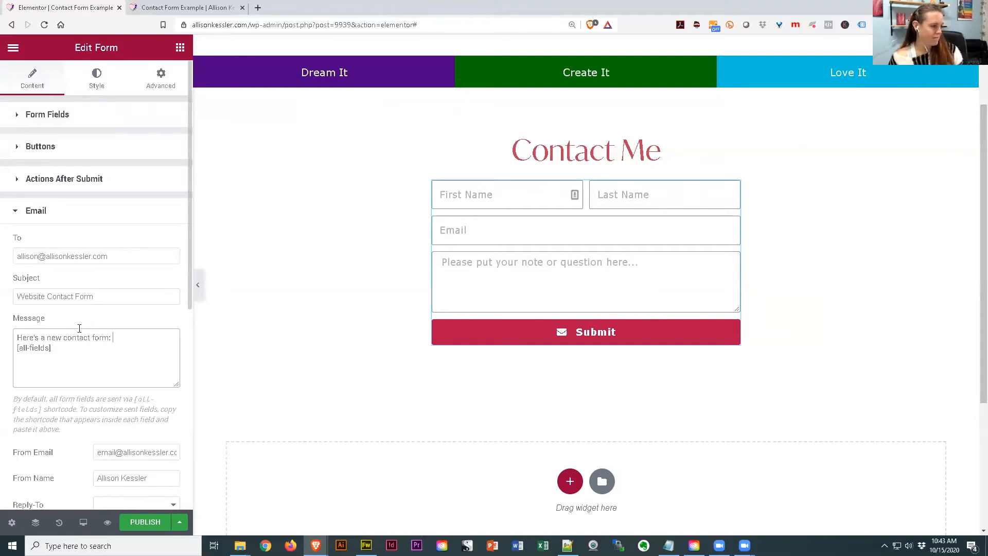
Change the Email action's From Email to the site owner's address and append "Website" to the From Name
scroll(80, 329, "down", 3)
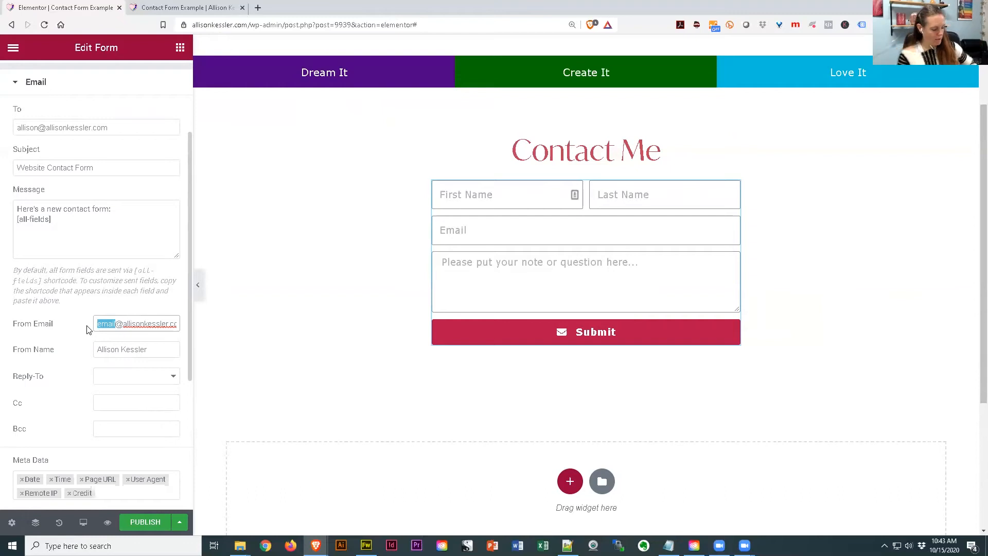
type("allison")
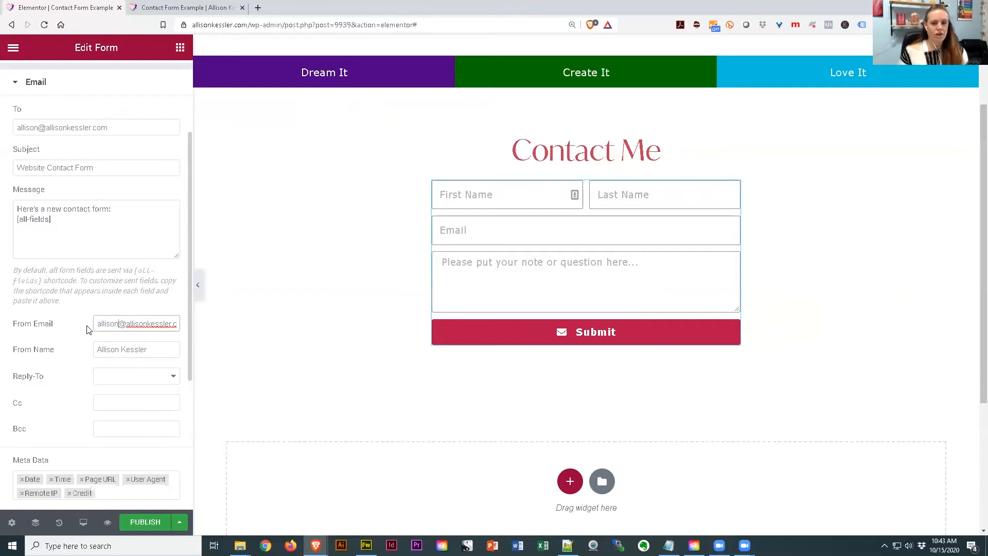
left_click(166, 349)
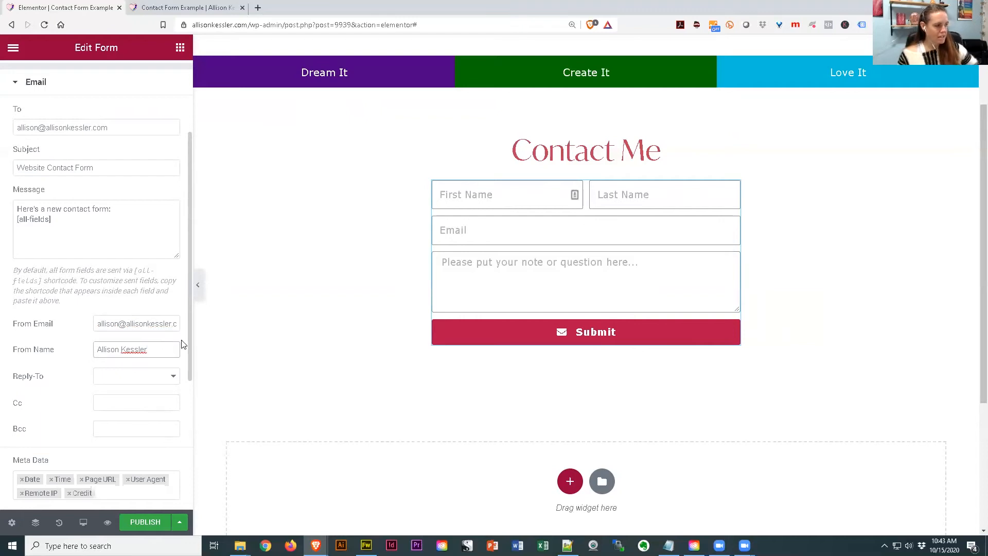
type("Websites")
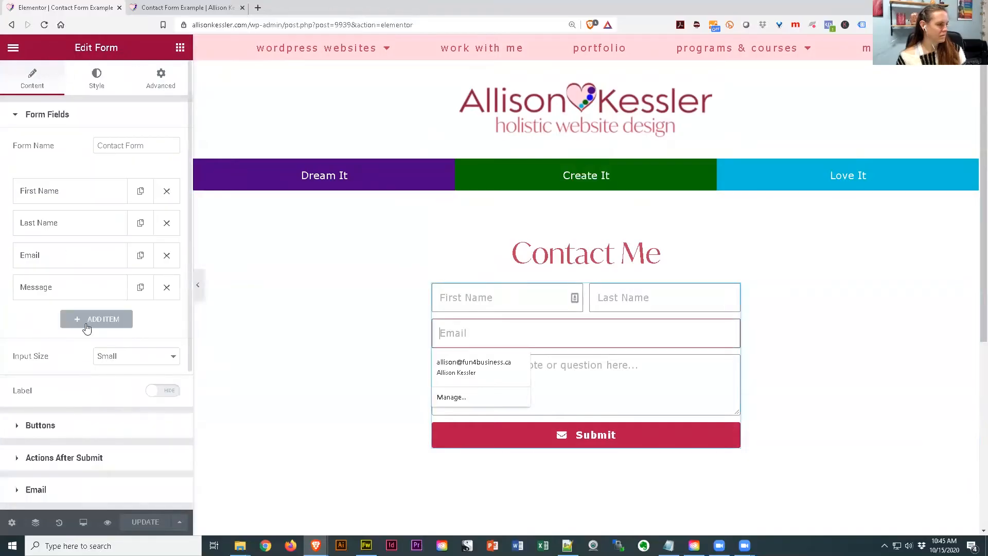
Set the Email action's Reply-To to Email Field and collapse its settings
scroll(82, 360, "down", 4)
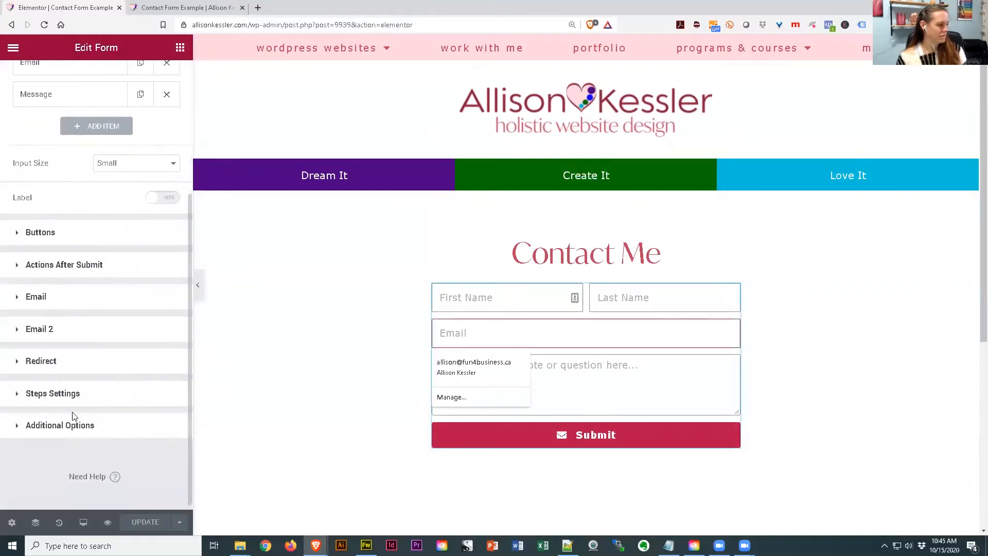
left_click(36, 297)
scroll(77, 412, "down", 4)
left_click(130, 313)
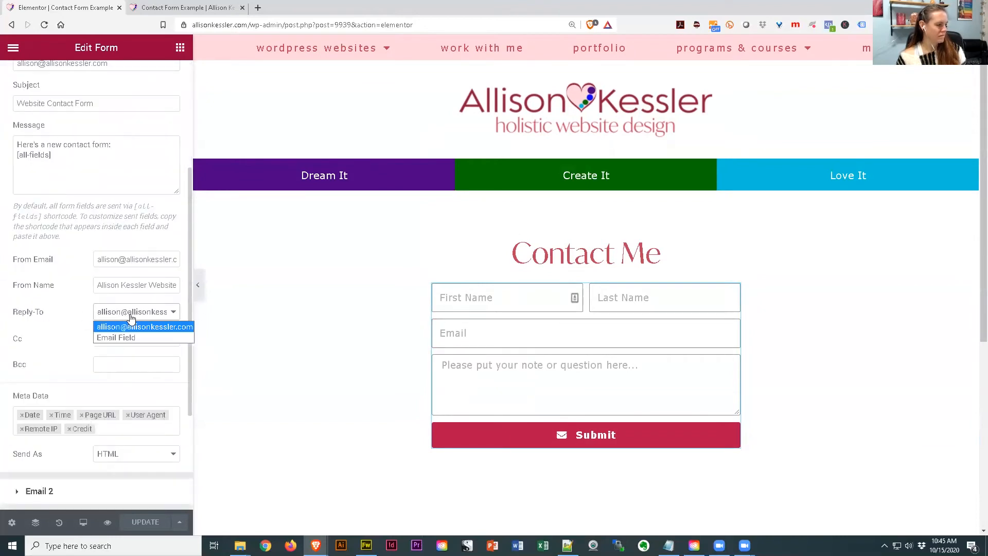
left_click(64, 316)
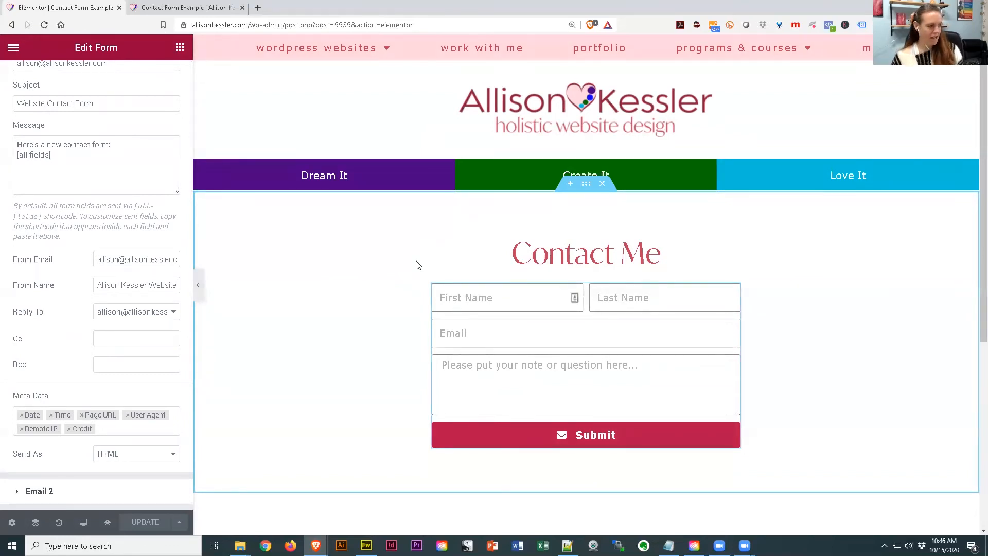
left_click(128, 313)
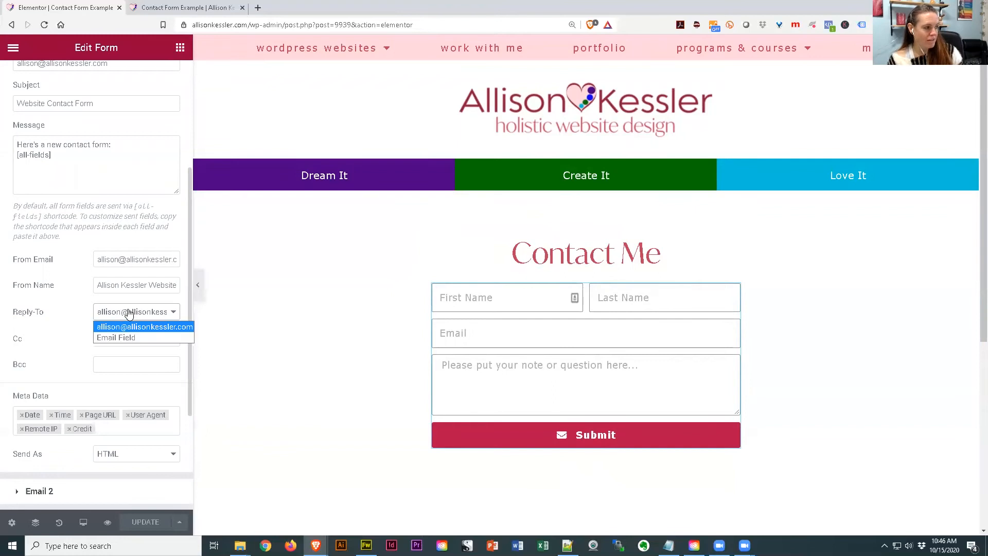
left_click(124, 338)
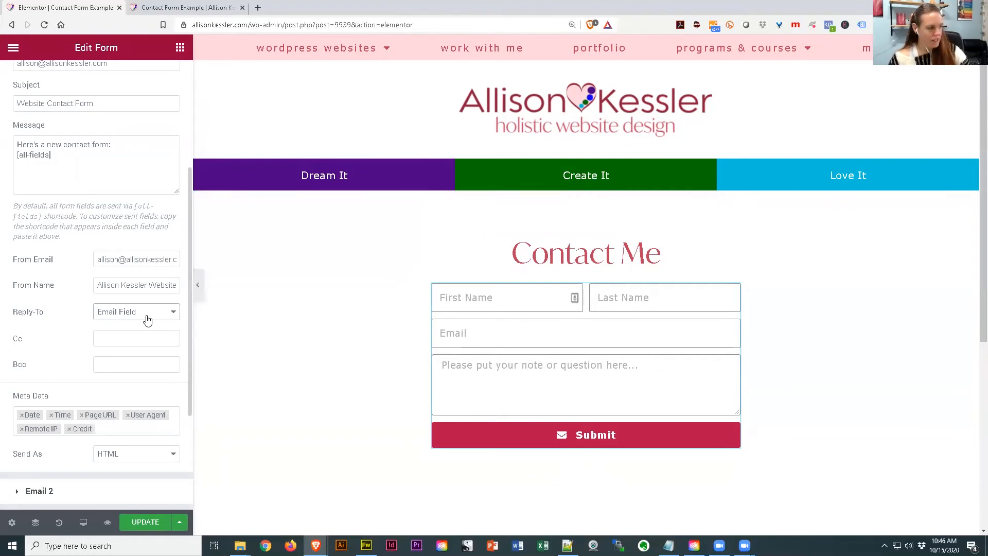
scroll(82, 216, "up", 3)
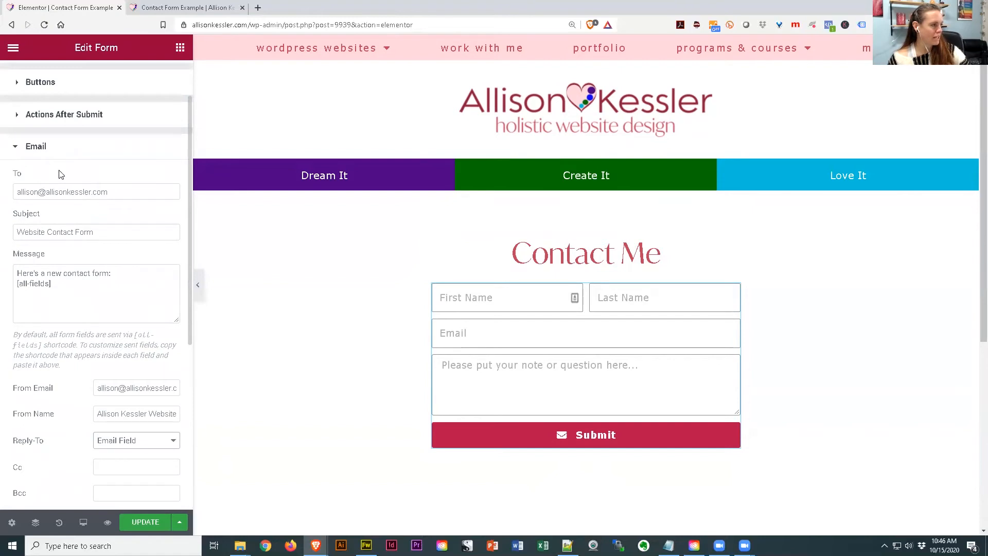
left_click(42, 149)
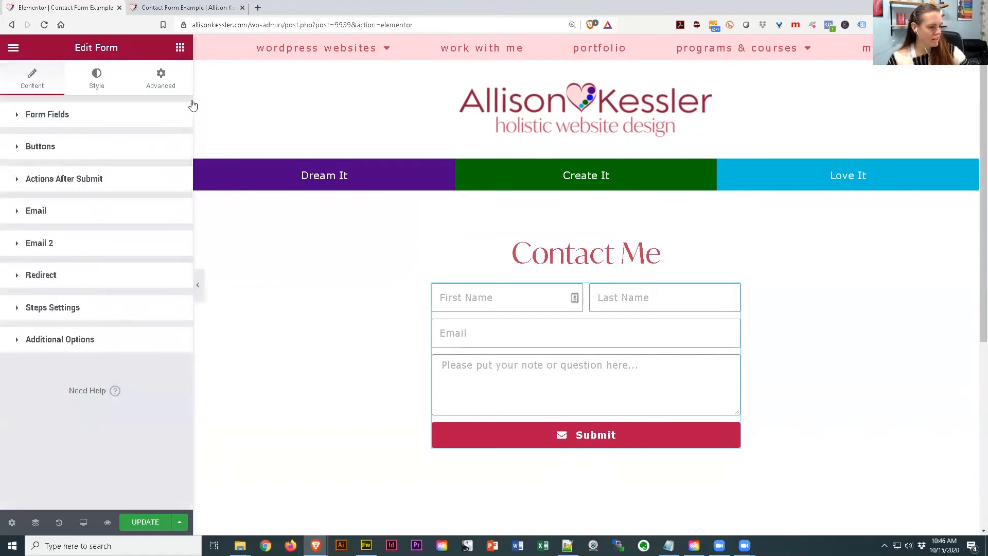
Review the Email action's recipient, subject, message, sender and reply-to settings
left_click(575, 333)
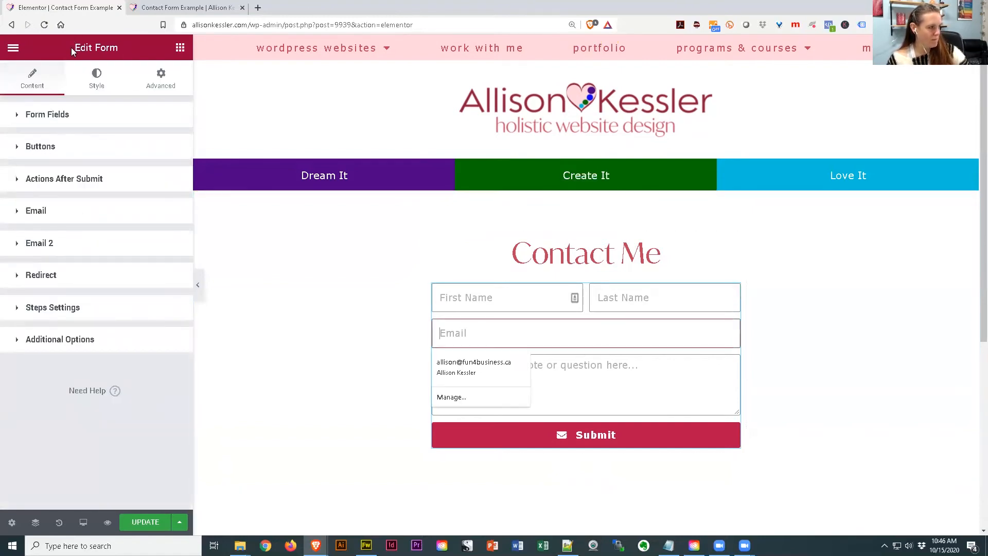
left_click(38, 211)
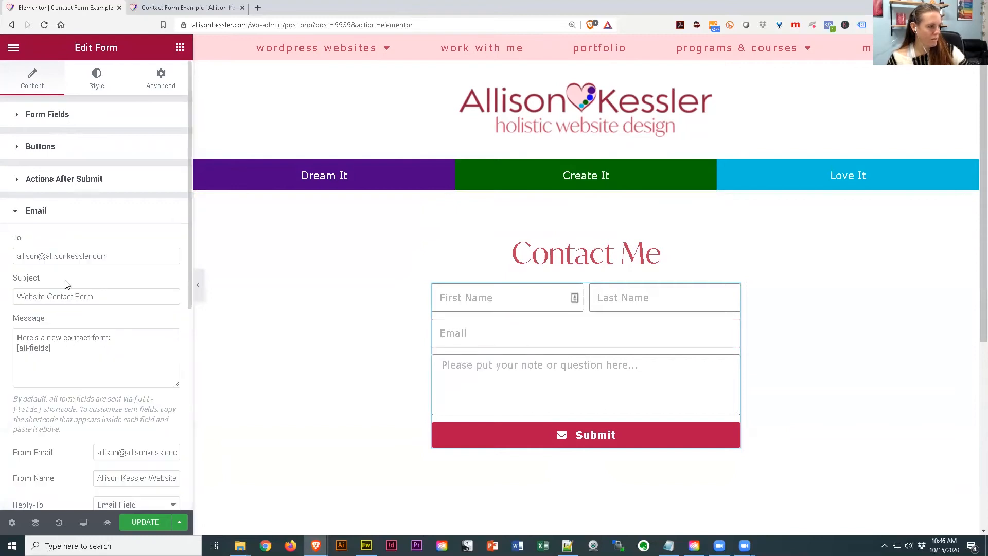
left_click(119, 255)
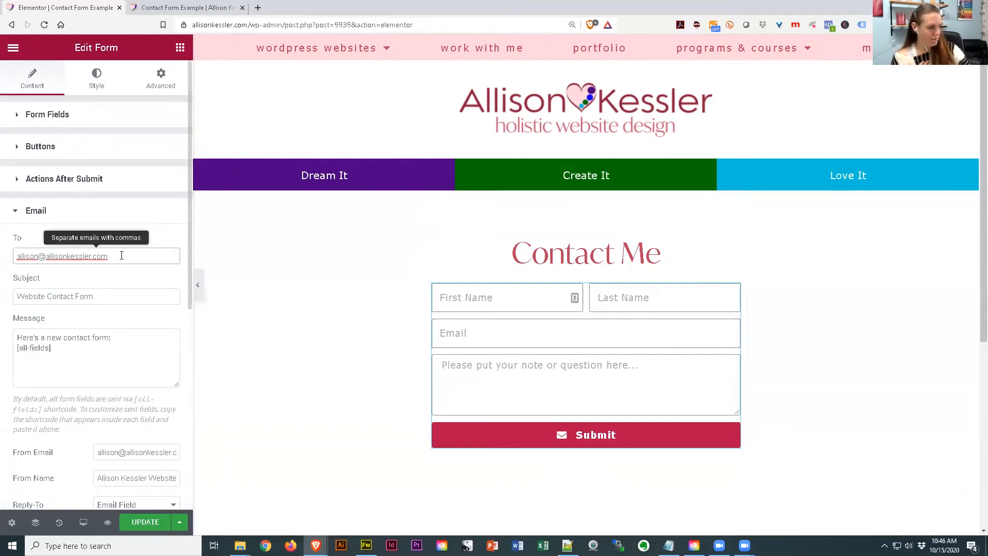
left_click(143, 296)
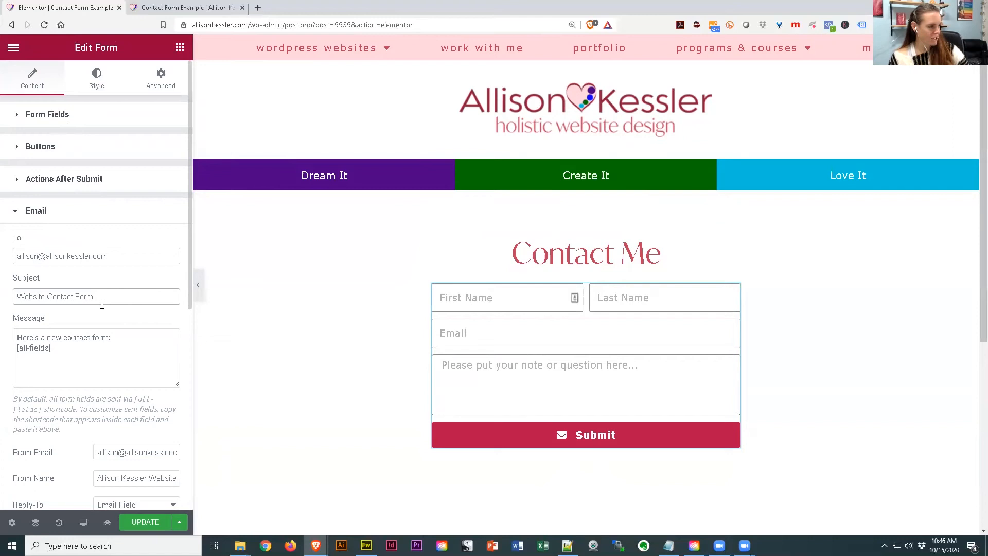
scroll(107, 324, "down", 2)
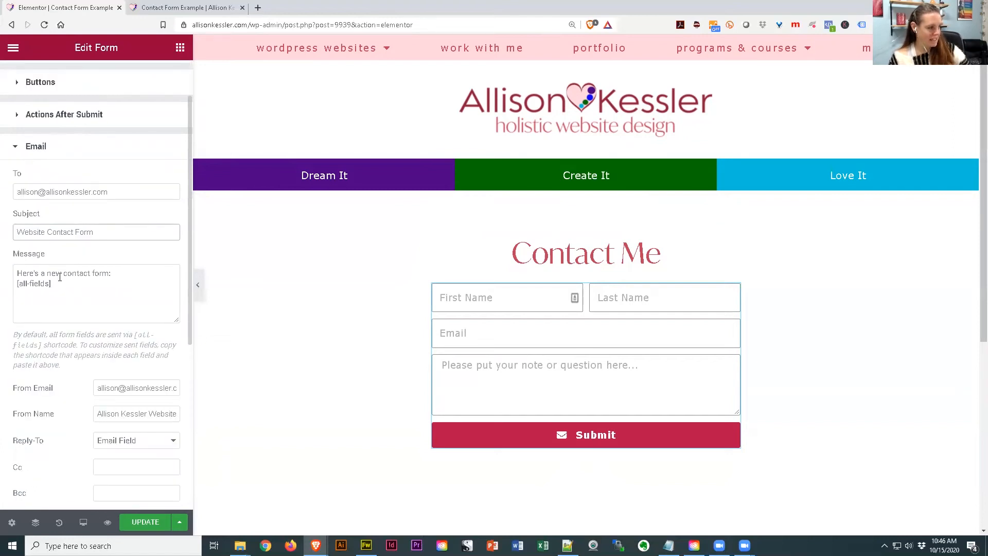
scroll(101, 276, "down", 2)
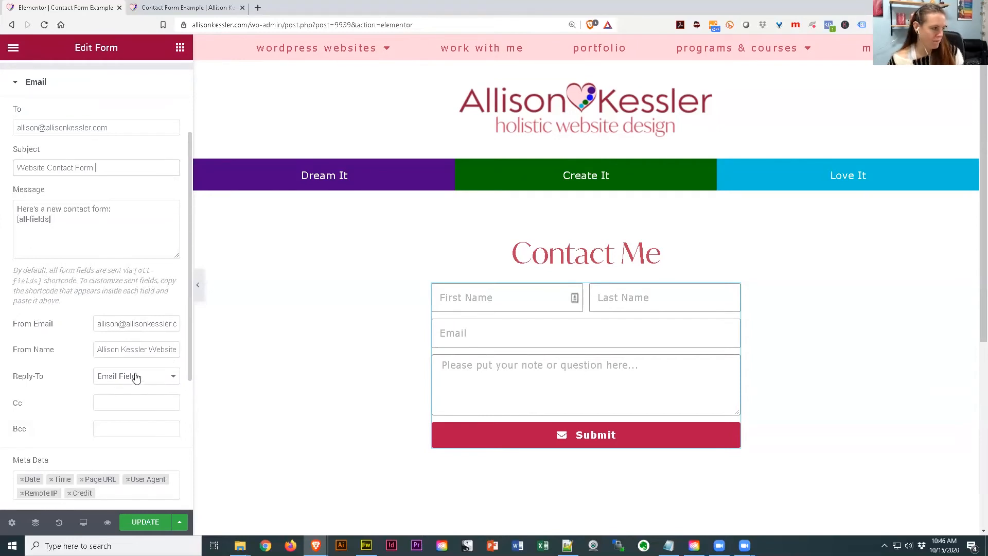
scroll(132, 360, "down", 1)
scroll(59, 200, "up", 3)
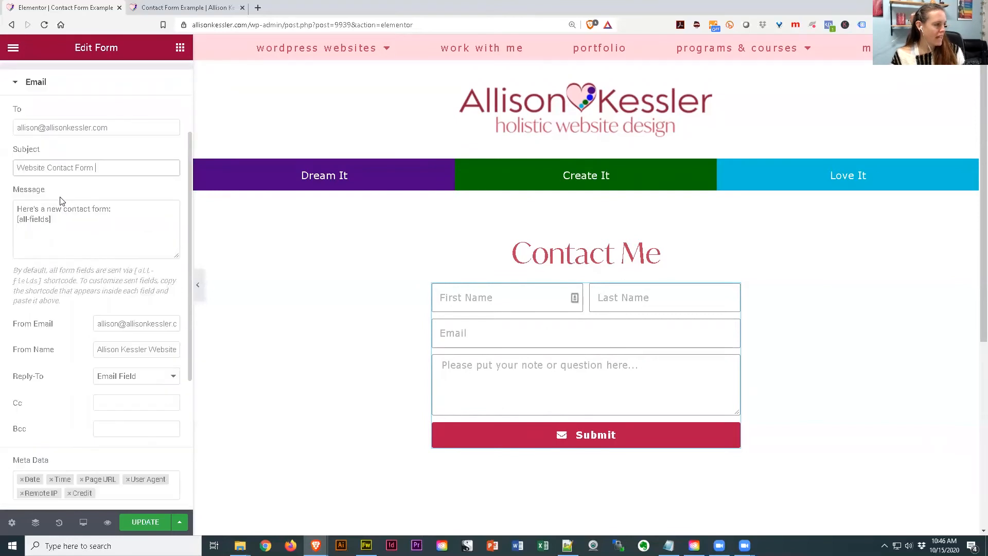
scroll(61, 146, "up", 2)
left_click(37, 215)
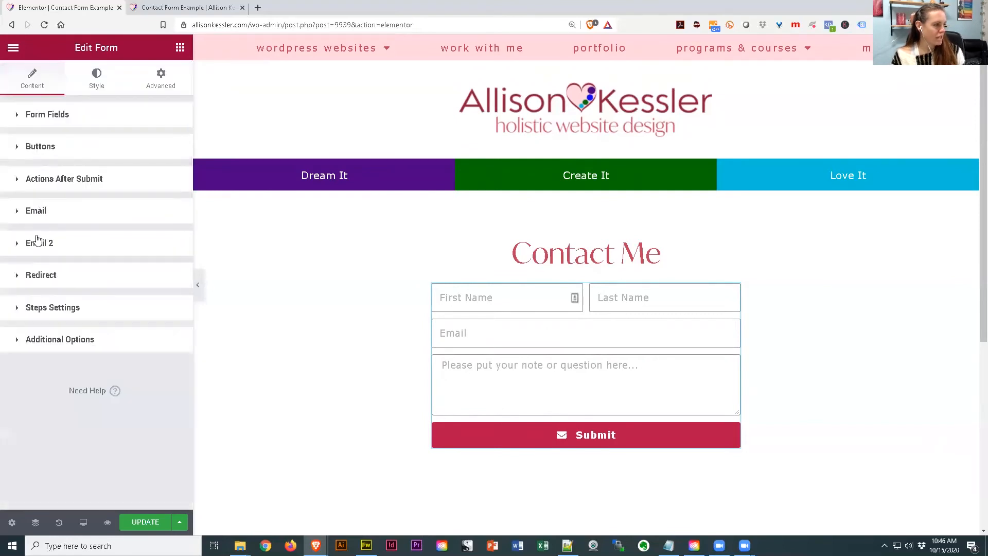
Set the Email 2 recipient to the shortcode [field id="email"]
left_click(36, 244)
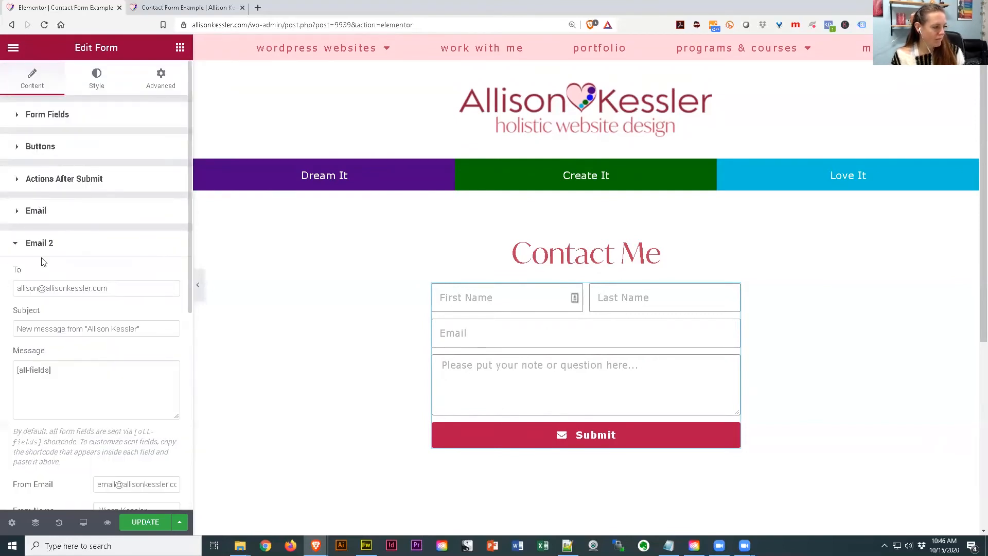
left_click_drag(135, 288, 0, 292)
type("[field id=\"email\"]")
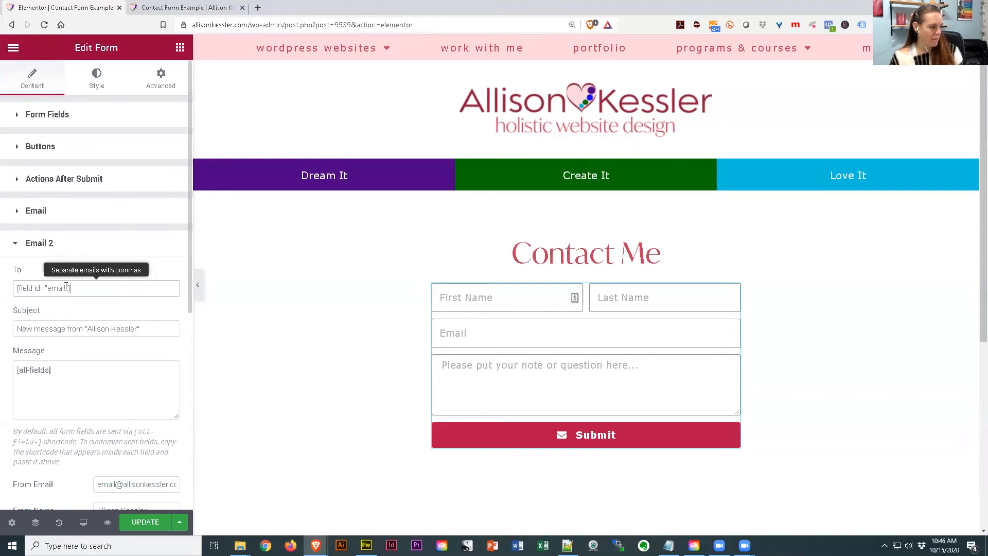
Set the Email 2 subject to the site owner's name followed by "- Website Contact Form"
left_click_drag(159, 328, 2, 336)
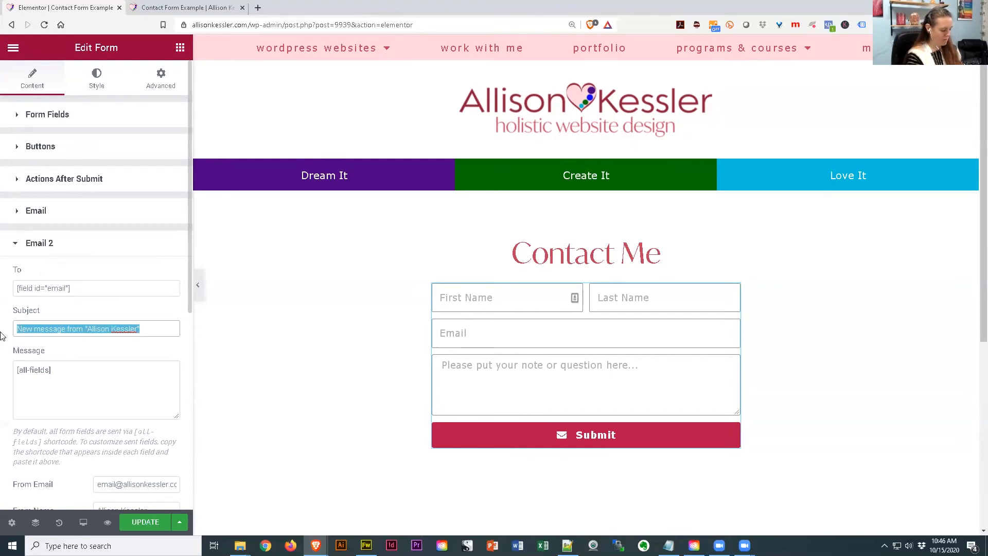
type("Allison kessl")
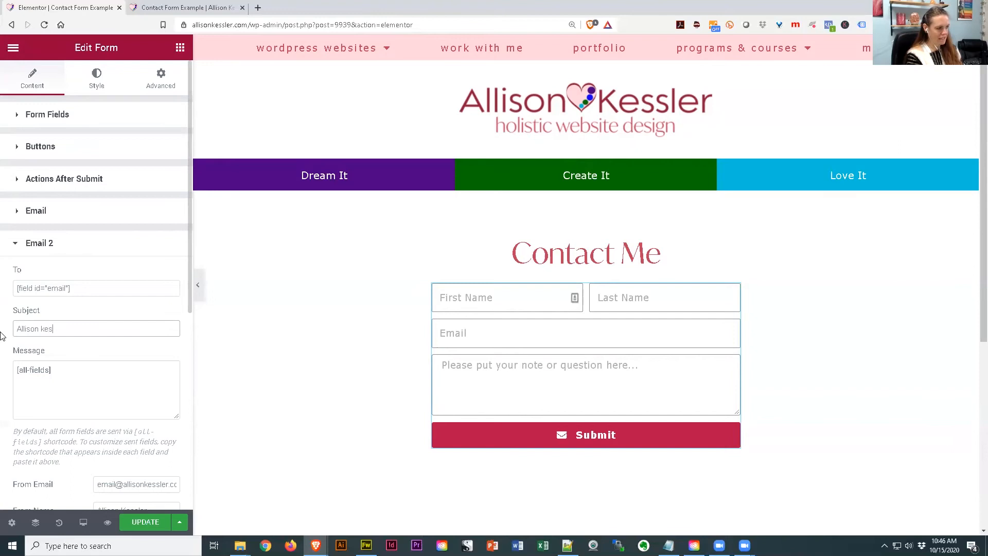
key("BackSpace")
key("BackSpace")
key("BackSpace")
key("BackSpace")
key("BackSpace")
type("Kessler - Website Contact Form")
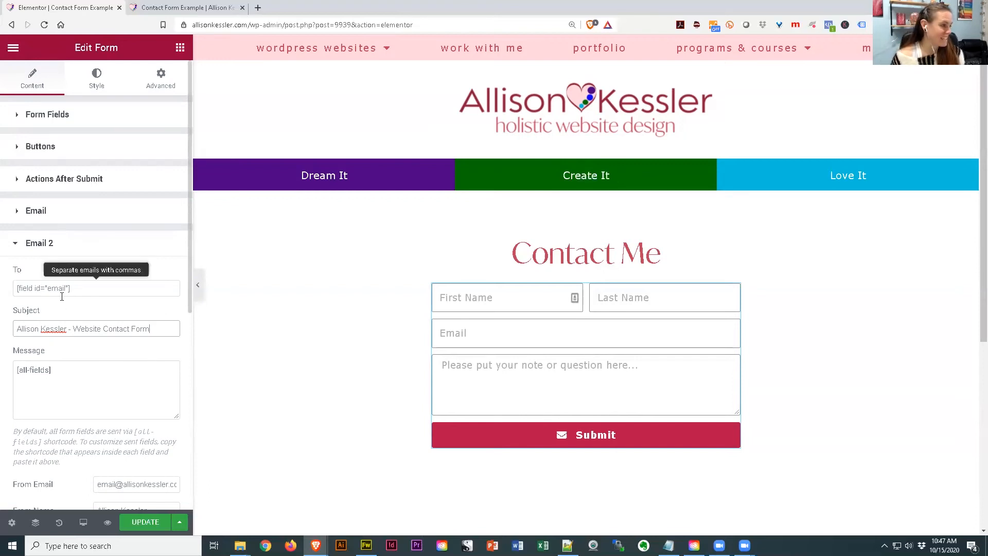
Replace the Email 2 subject with "Thank you for contacting" followed by the site owner's name
left_click_drag(171, 328, 1, 332)
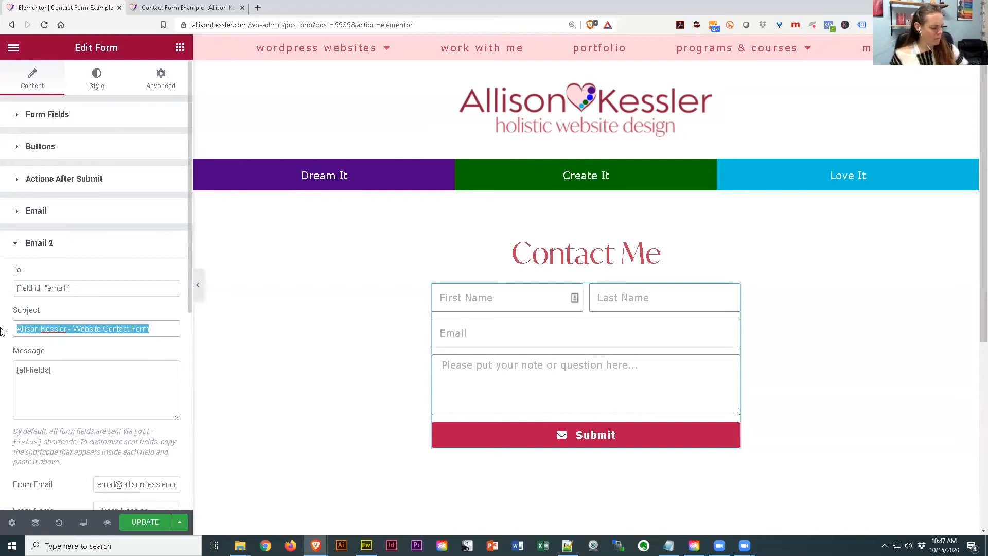
type("Than")
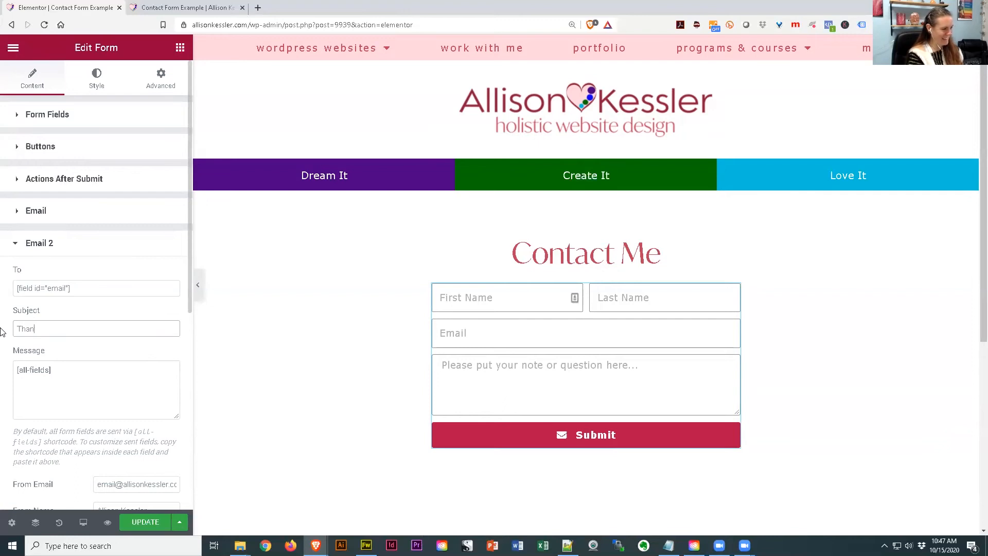
type("k you for contacting Allison Kessler")
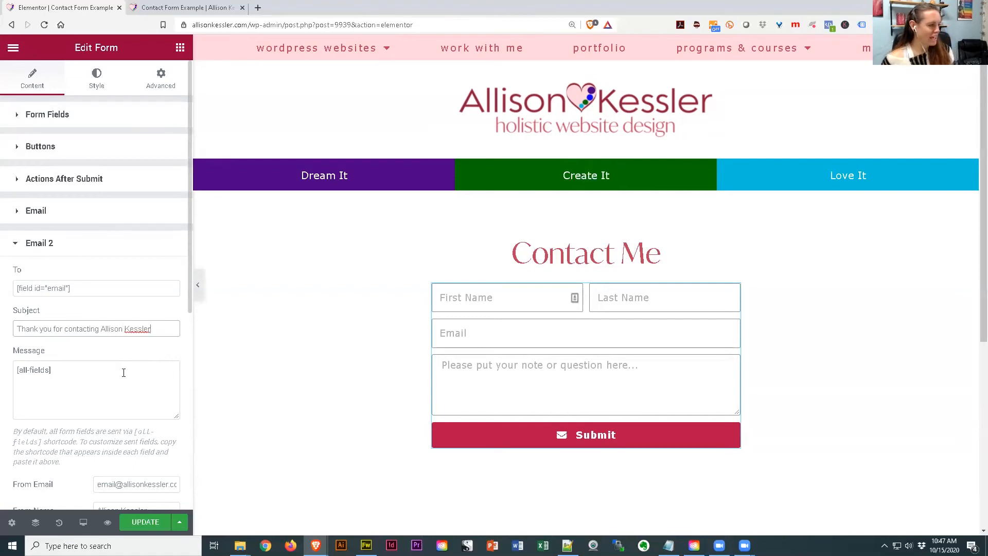
Replace the Email 2 message with "Thank you so much for submitting a contact form on my website. I'll be in touch within 24 hours."
left_click_drag(121, 370, 1, 376)
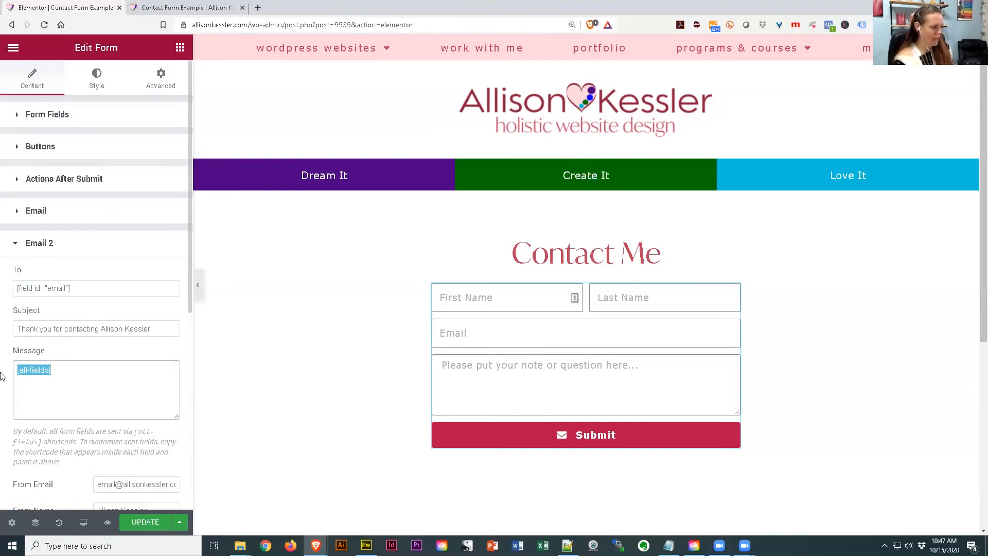
type("T")
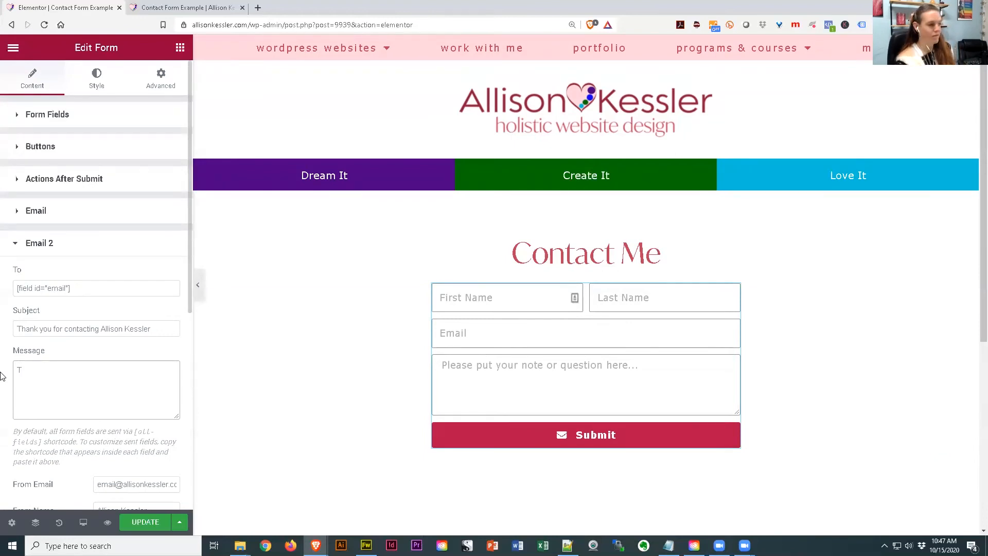
type("hank you ")
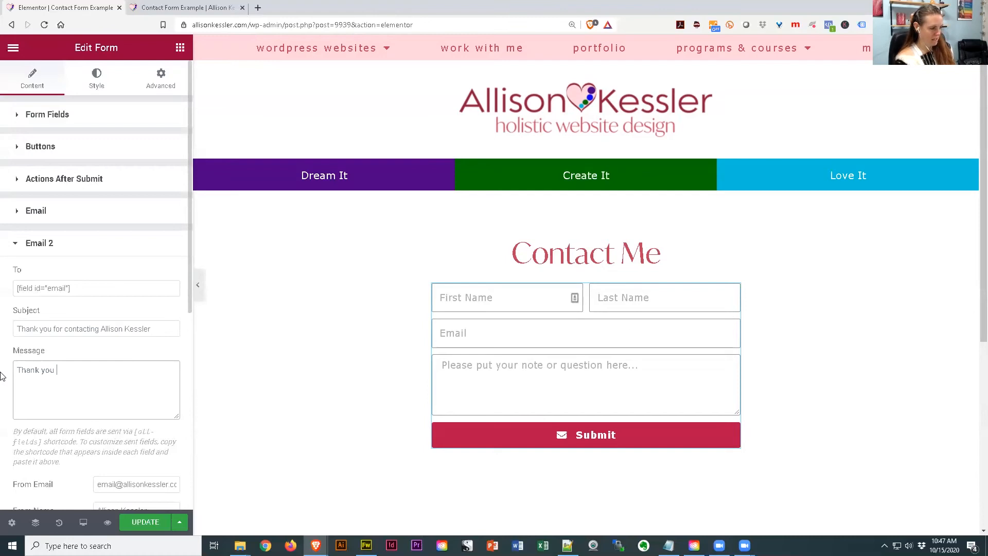
type("so much for ")
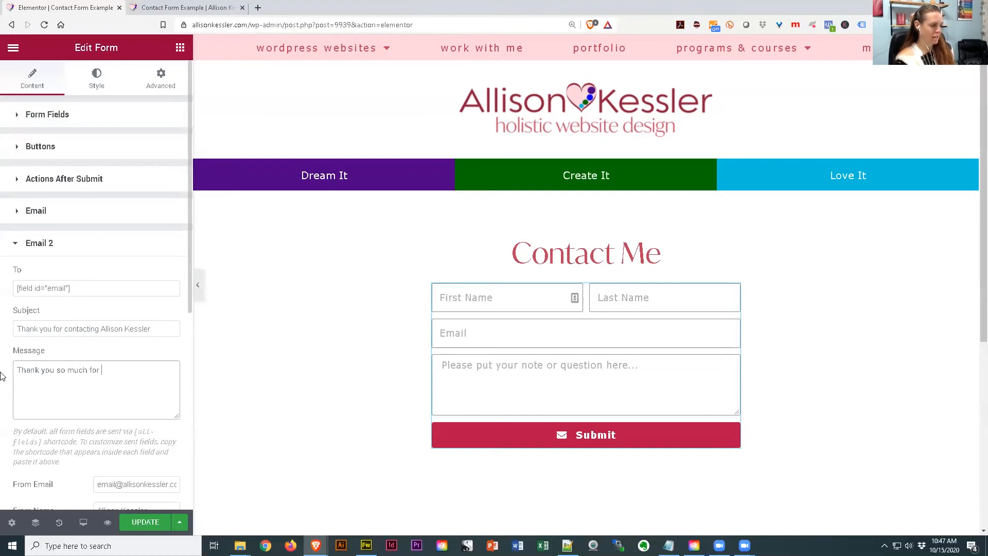
type("submitting ")
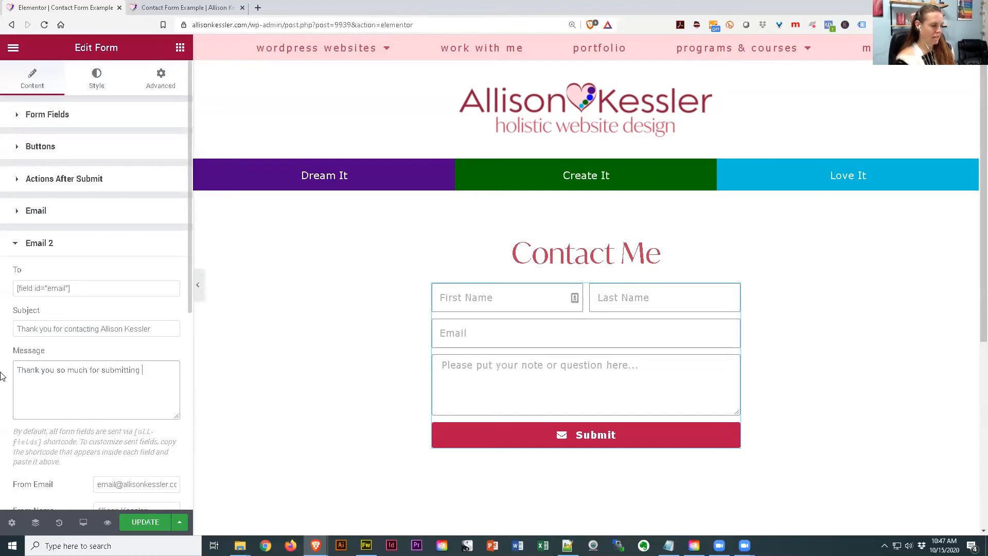
type("a contact form on ")
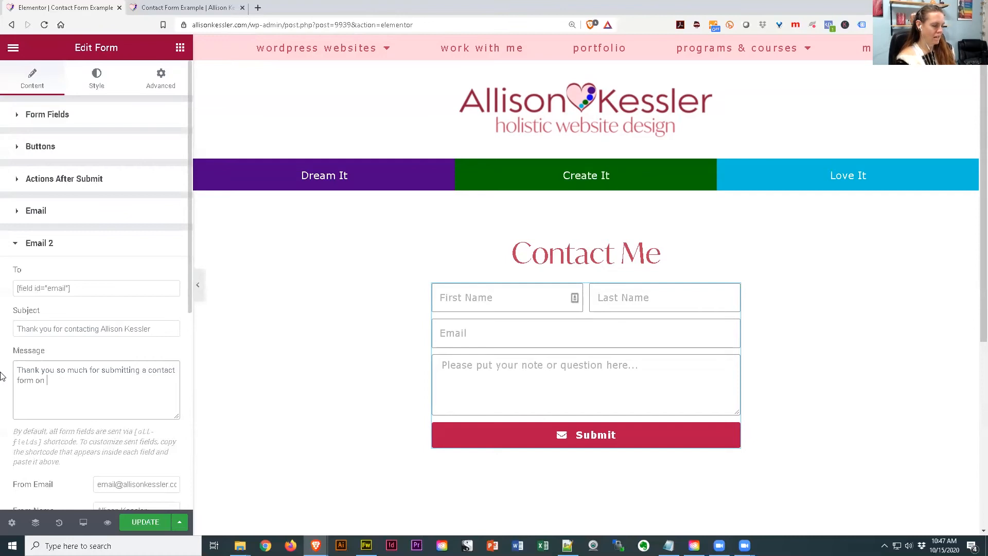
type("my website. ")
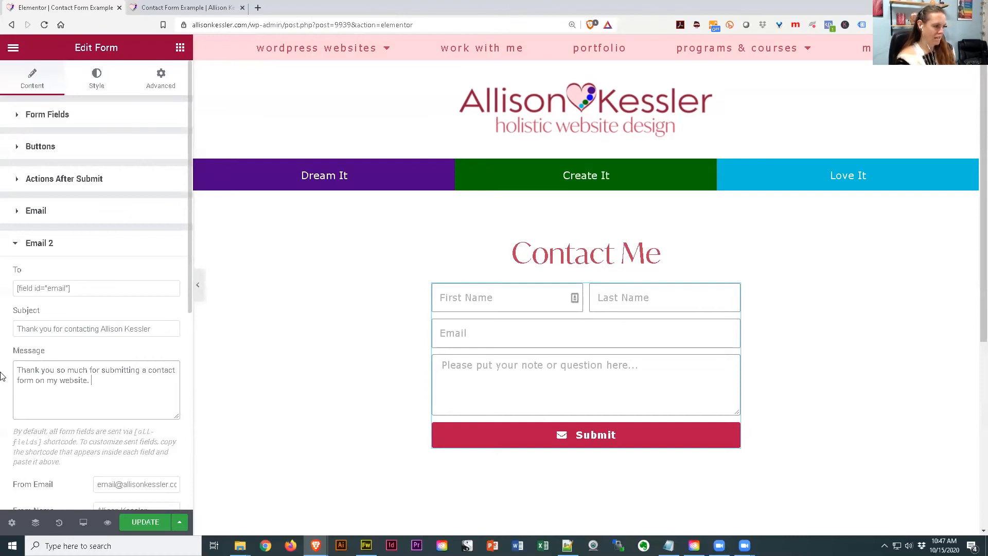
type("I'll be in touch ")
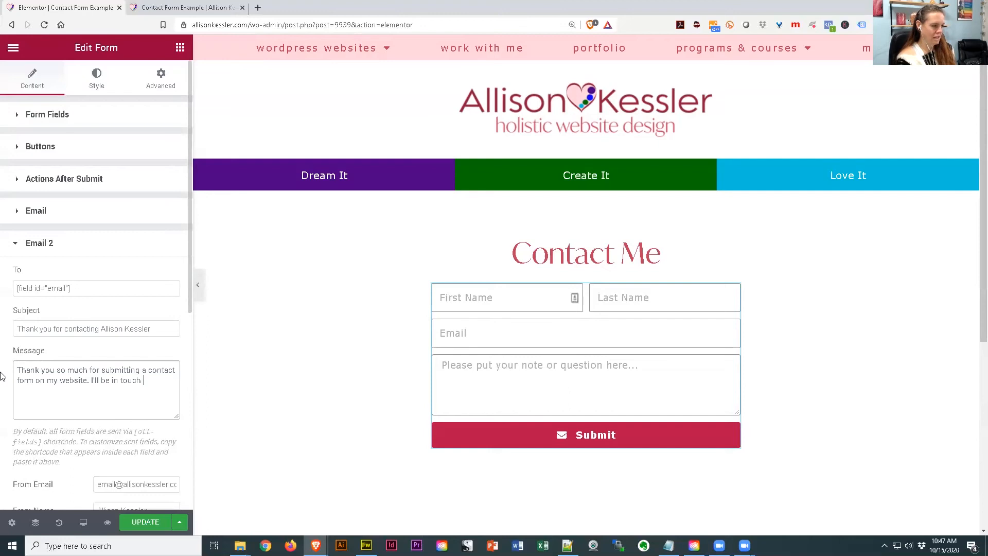
type("within 24 hours.")
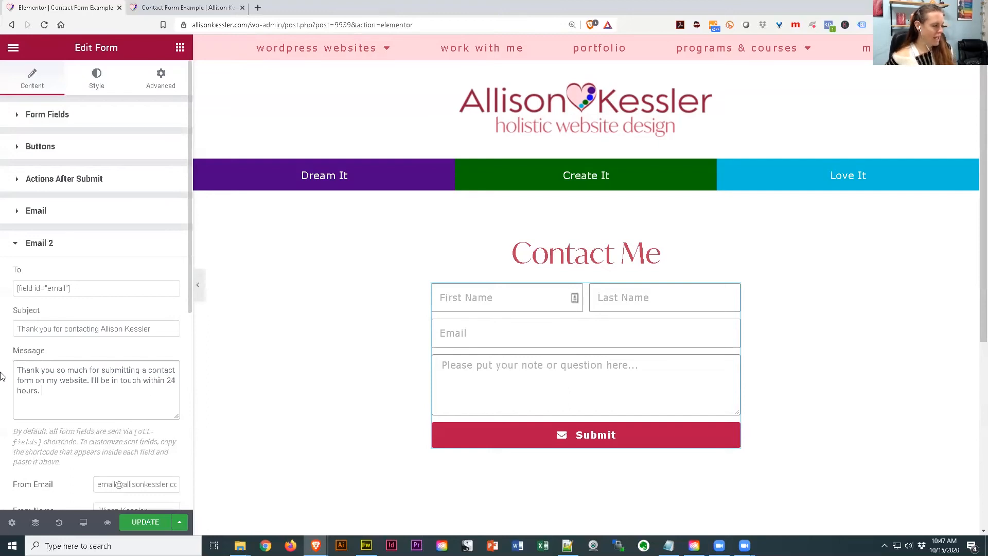
Change the Email 2 From Email to the site owner's address and collapse the Email 2 settings
scroll(47, 404, "down", 3)
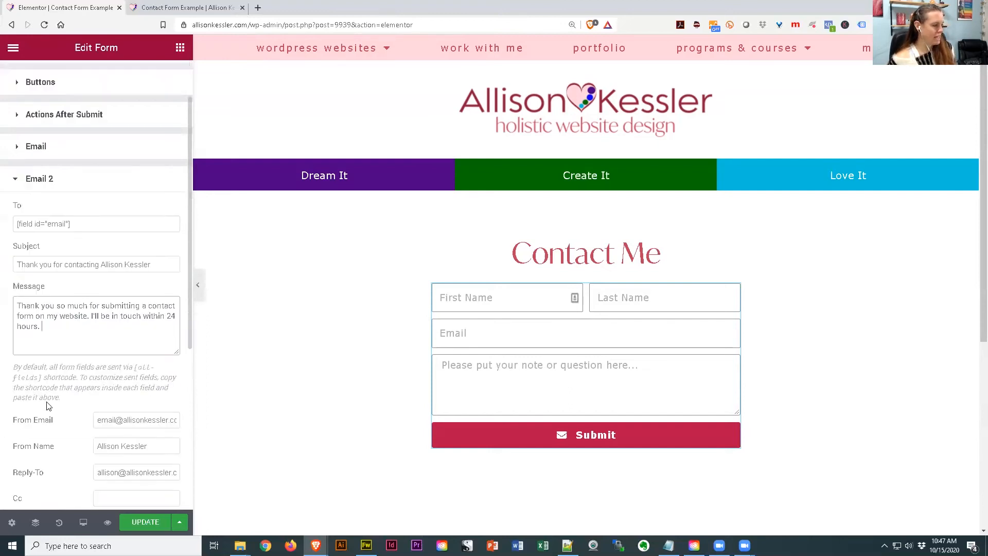
left_click_drag(115, 355, 77, 364)
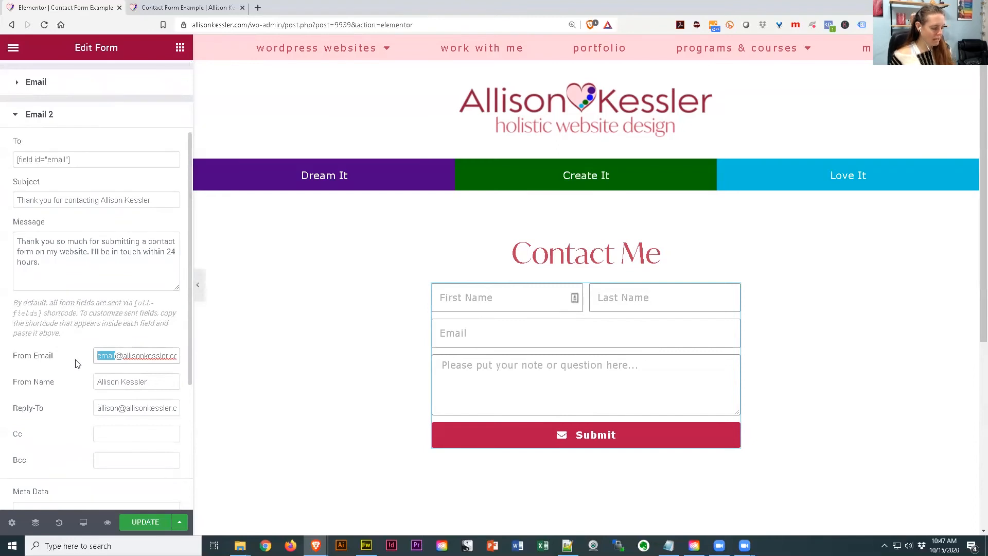
type("allison")
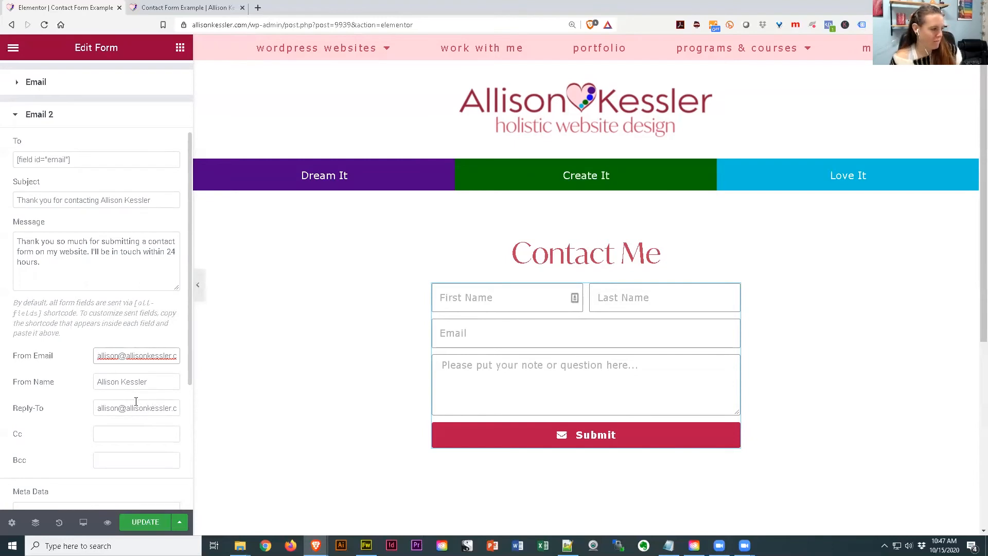
scroll(134, 405, "down", 2)
scroll(135, 405, "up", 4)
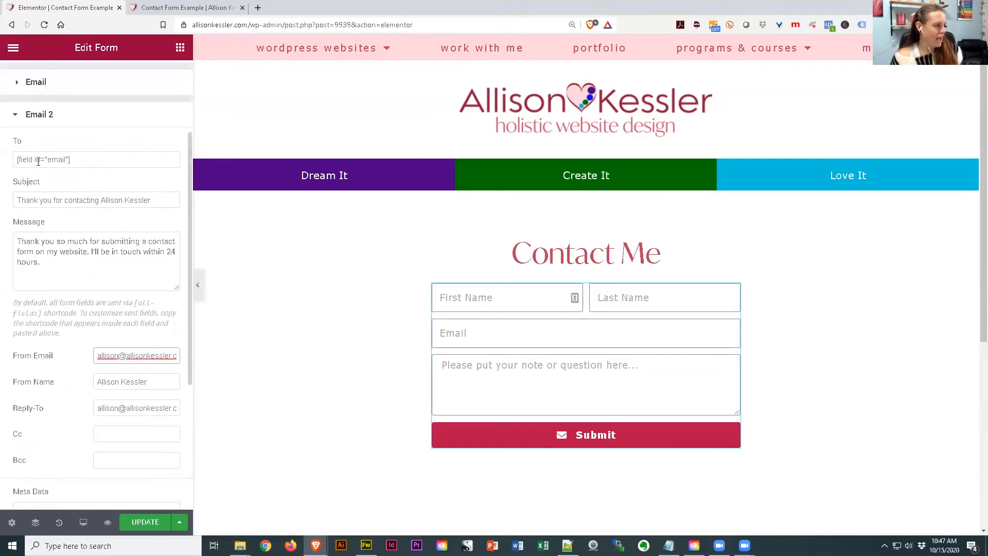
left_click(34, 114)
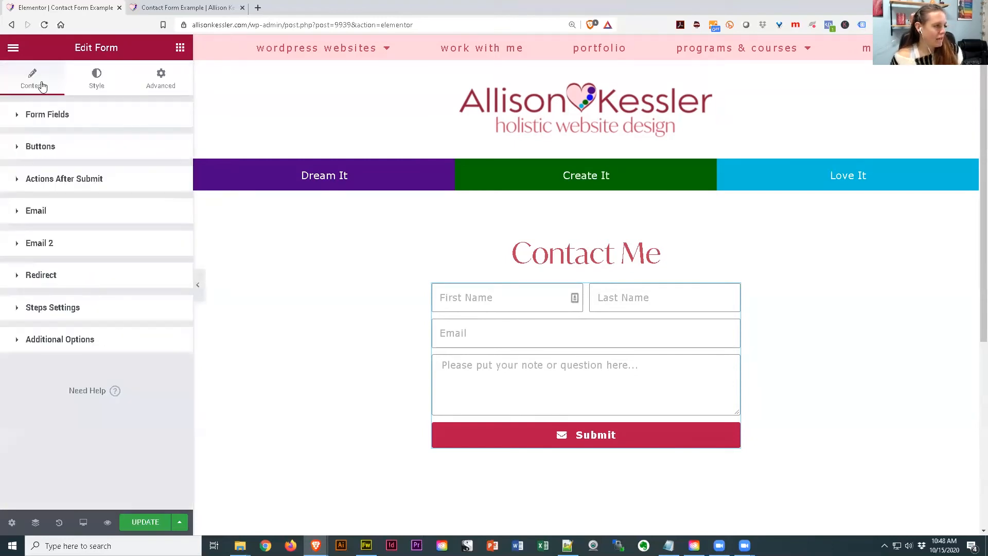
Examine the Redirect action's Redirect To setting and collapse it without entering a link
left_click(44, 275)
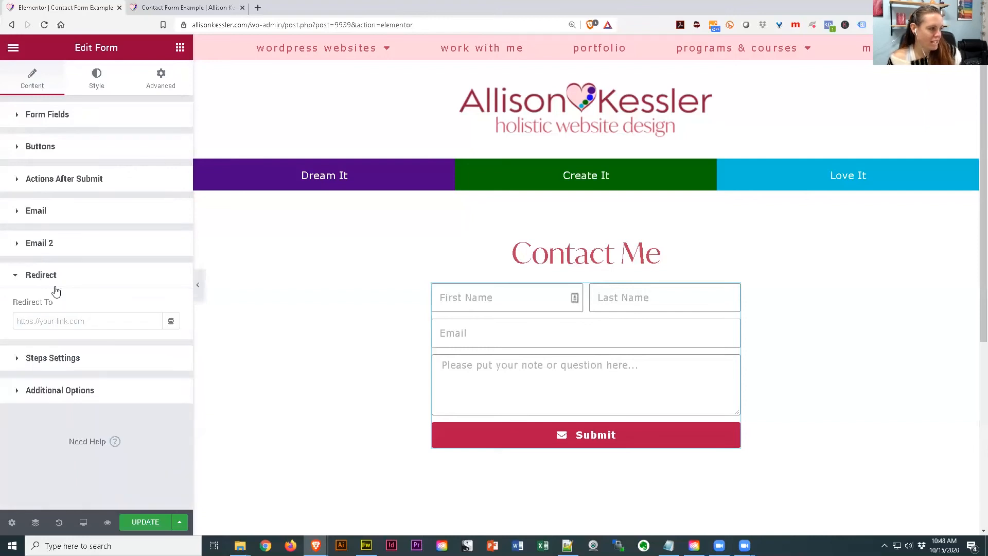
left_click(110, 319)
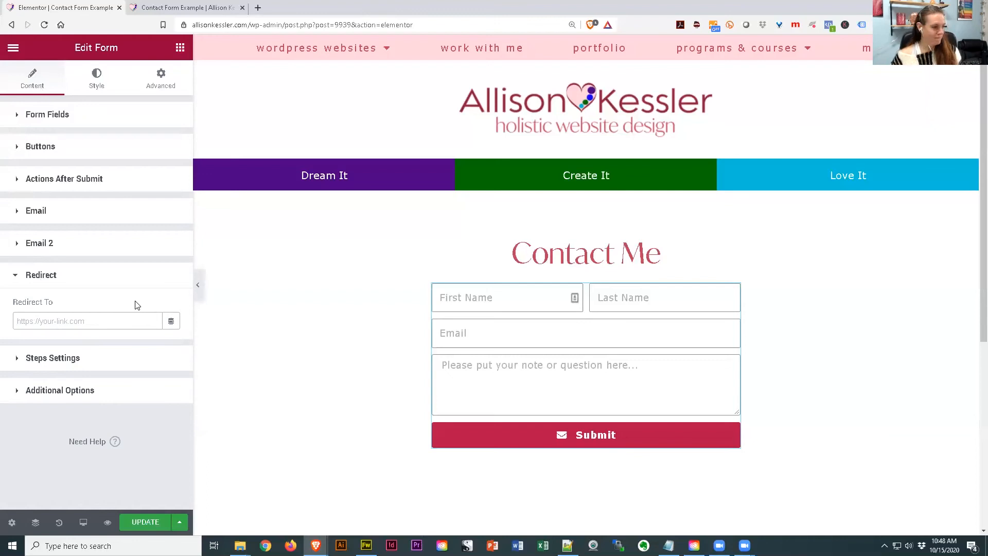
left_click(48, 279)
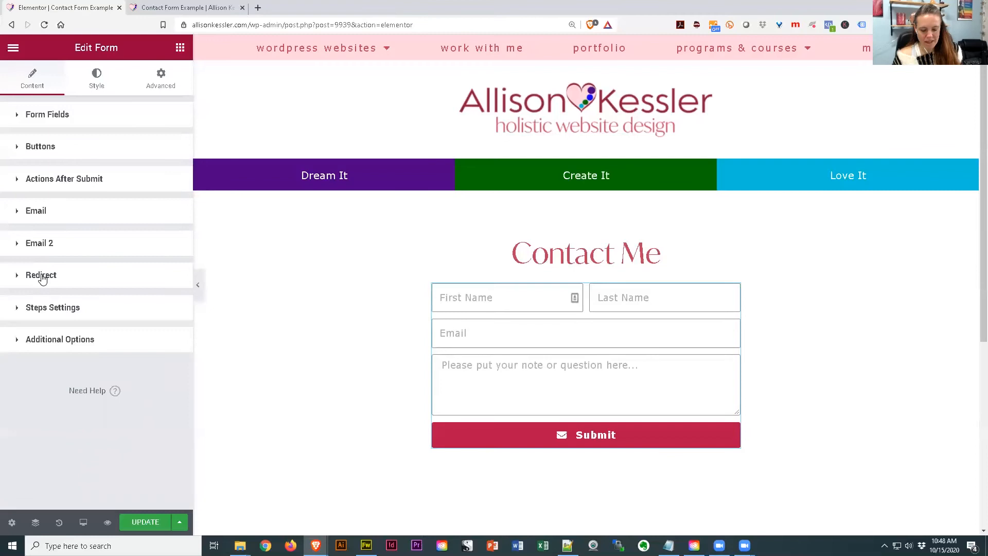
Add a reCAPTCHA V3 field to the end of the contact form's fields and update the page
left_click(50, 116)
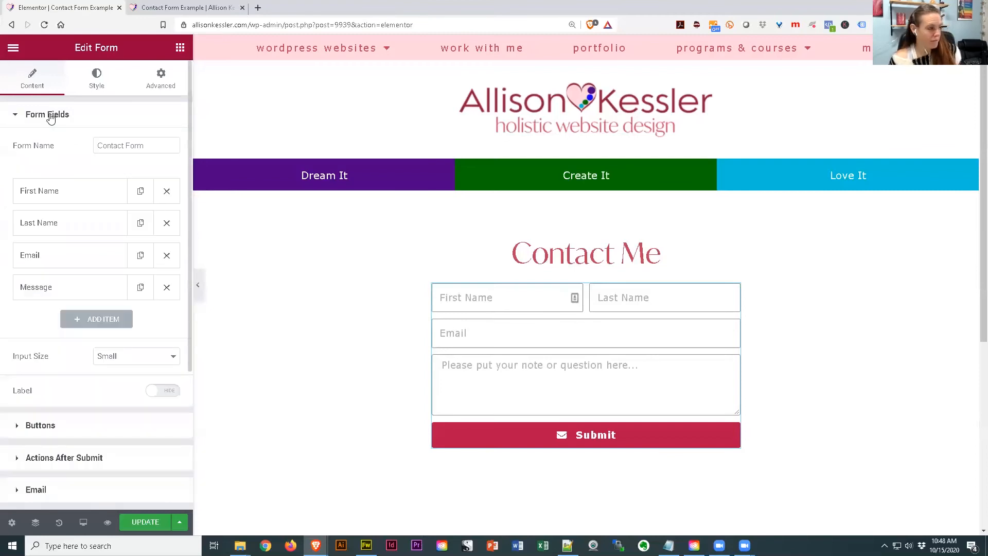
left_click(102, 320)
scroll(133, 322, "down", 1)
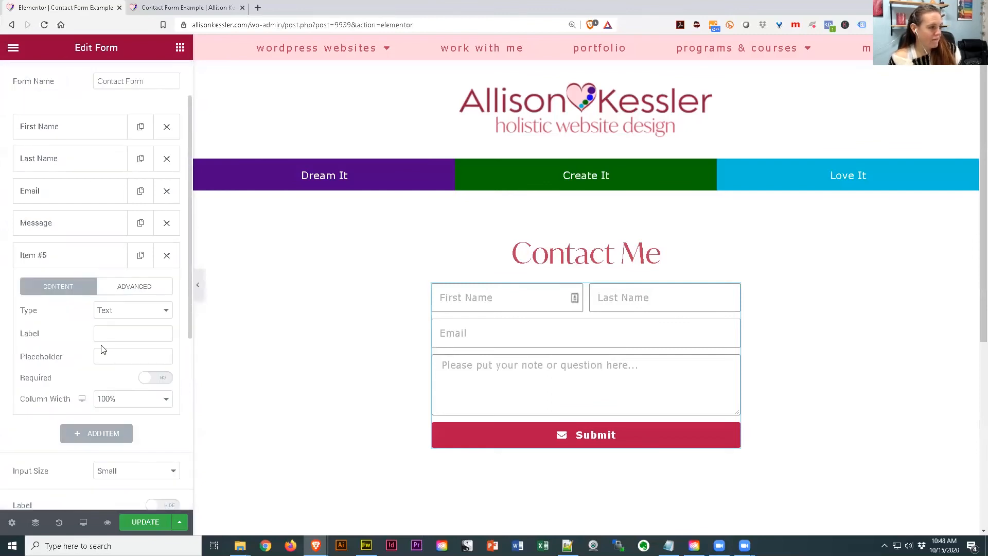
left_click(128, 308)
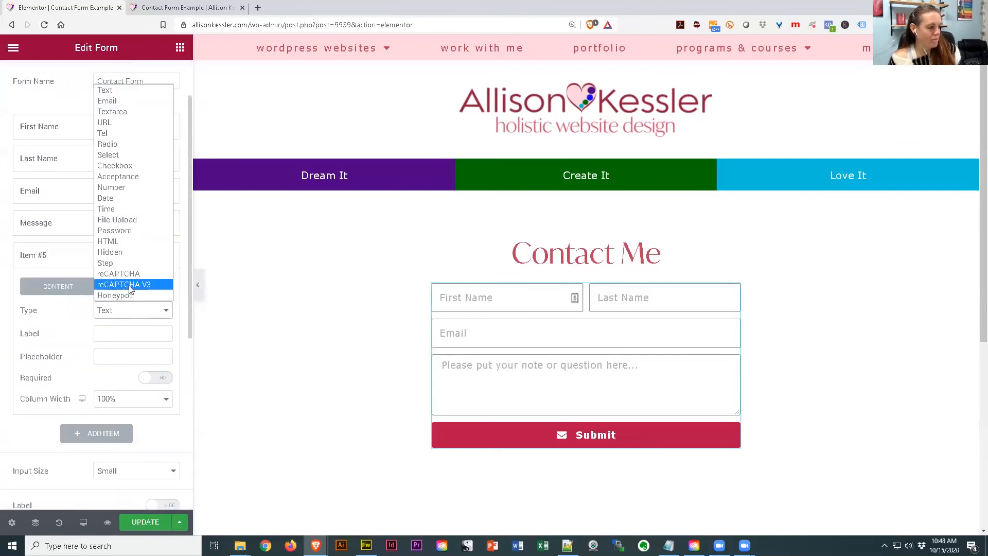
left_click(129, 285)
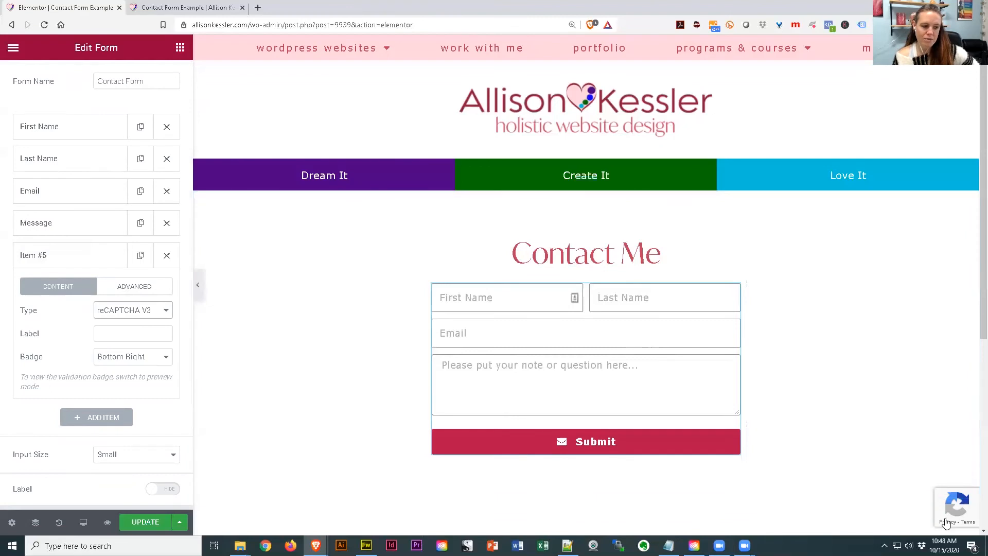
mouse_move(935, 515)
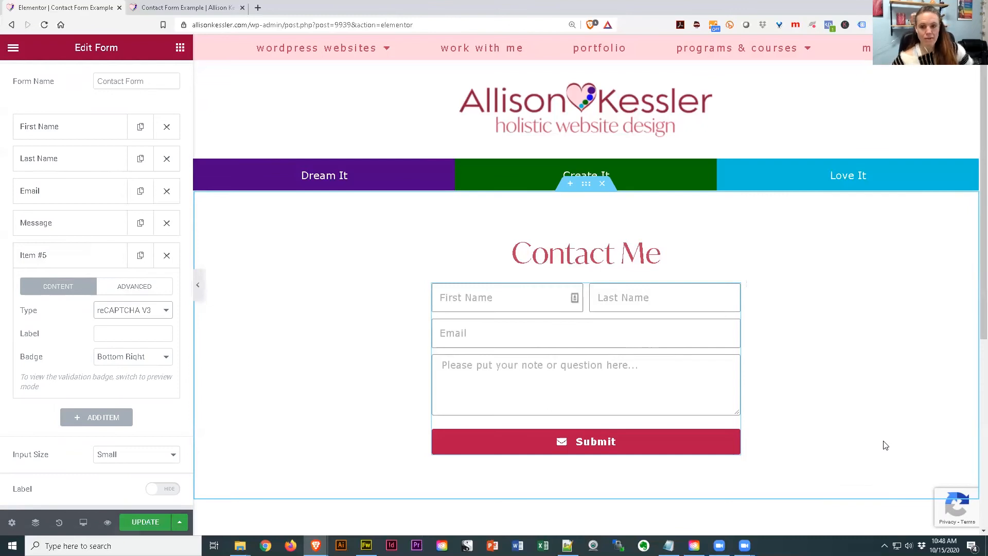
left_click(36, 257)
left_click(143, 522)
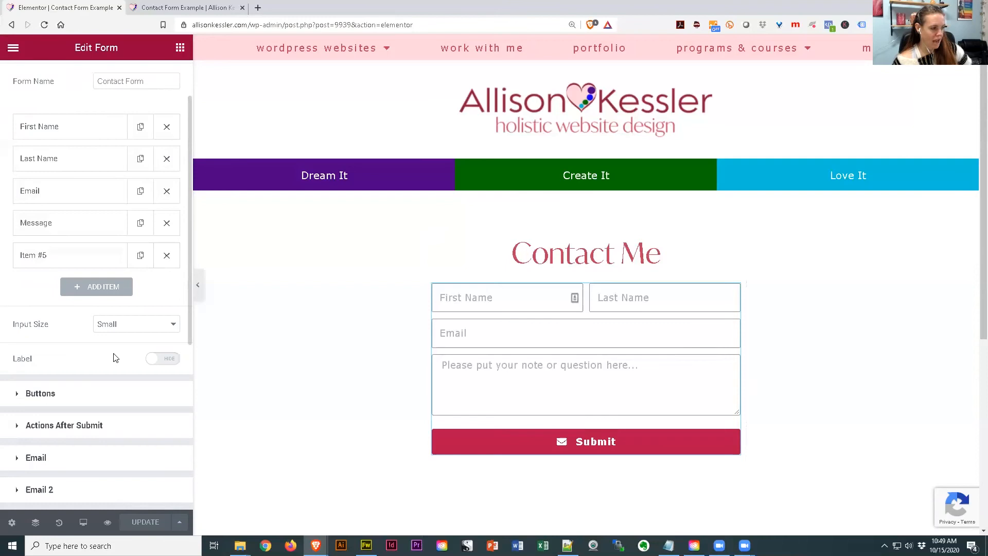
Exit to the WordPress dashboard and open Elementor's Integrations settings to examine the reCAPTCHA and reCAPTCHA V3 key fields
left_click(13, 50)
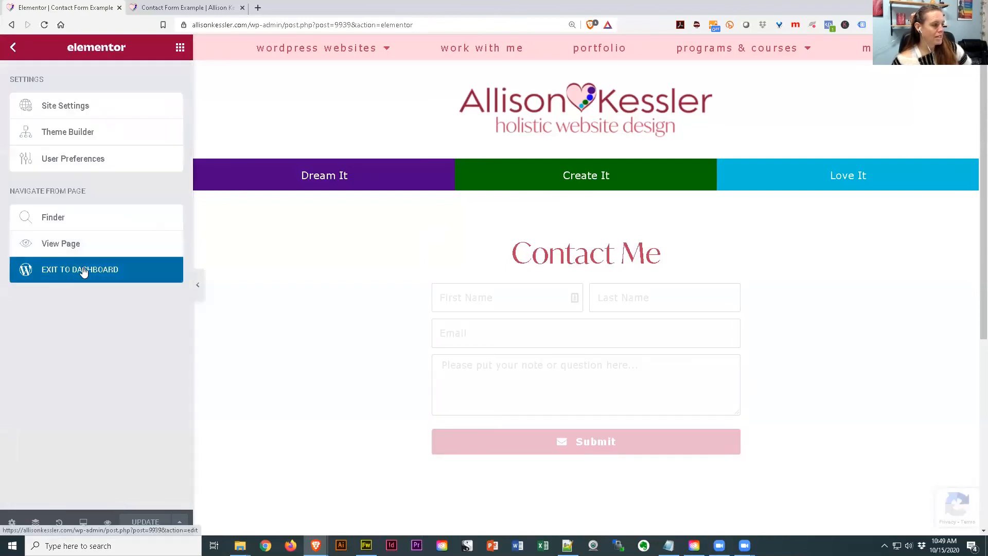
left_click(83, 271)
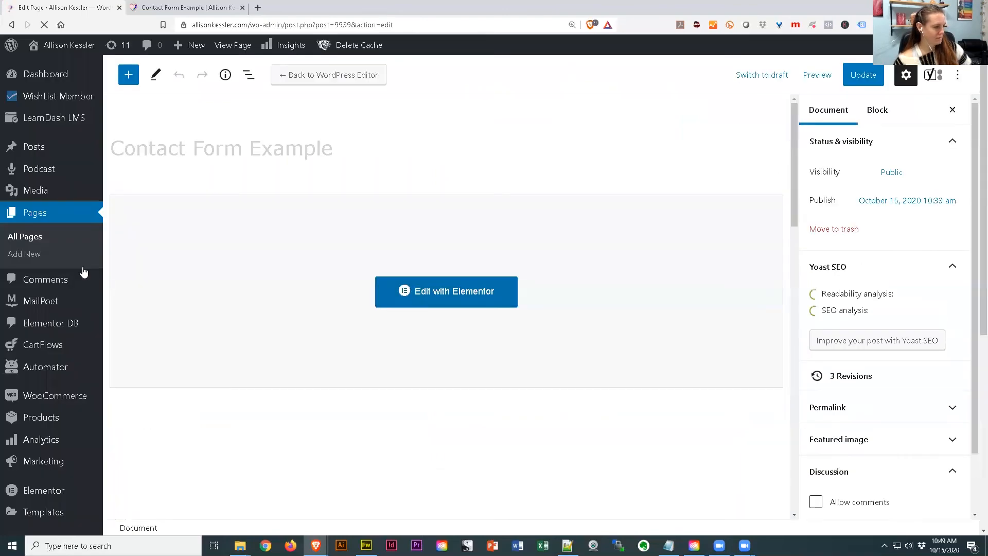
mouse_move(47, 325)
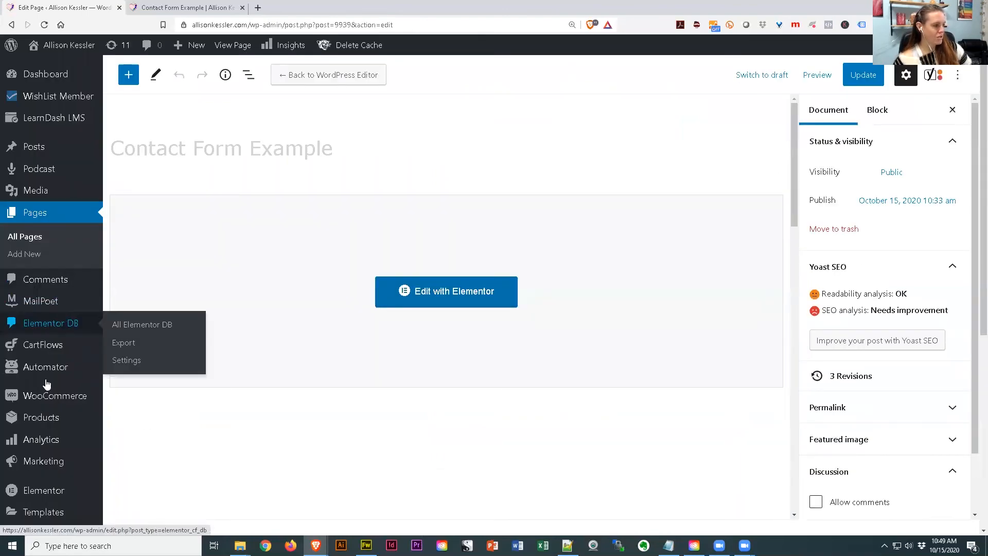
mouse_move(43, 493)
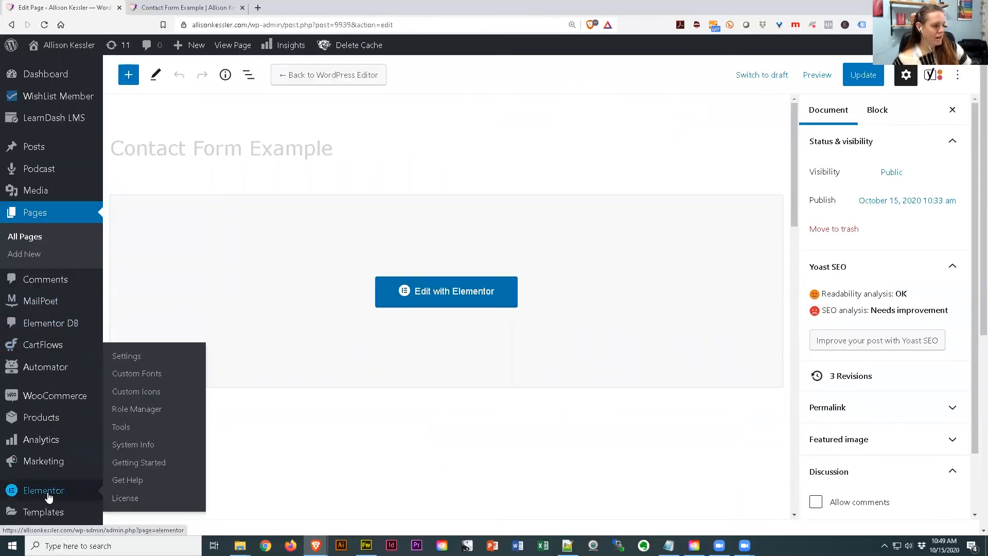
left_click(129, 356)
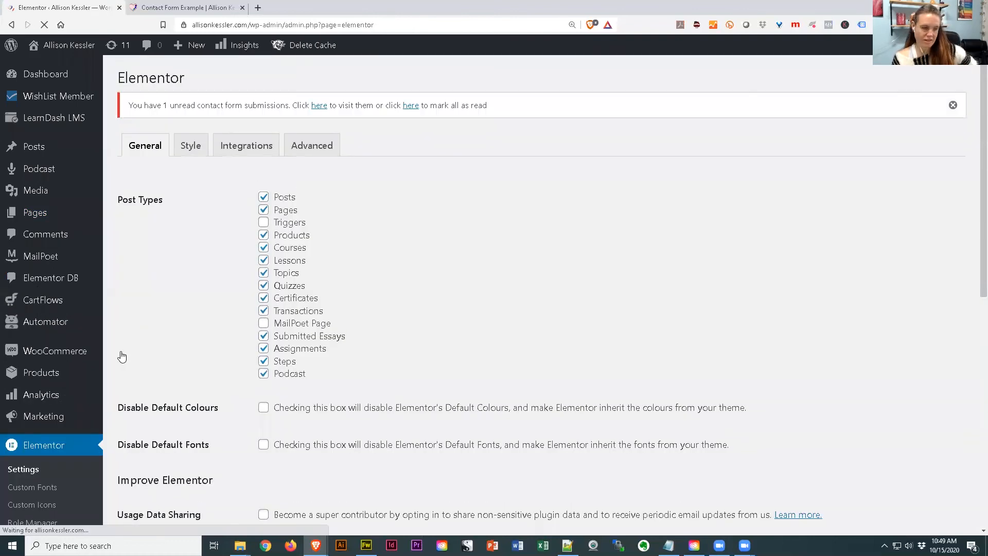
left_click(249, 147)
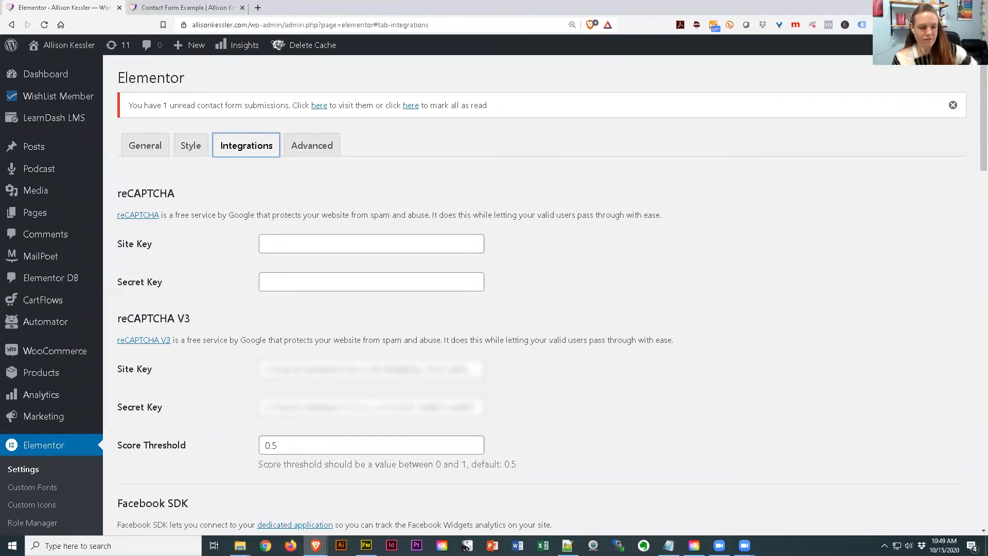
Open the Contact Form Example page from the WordPress pages list for editing in Elementor
mouse_move(35, 212)
left_click(143, 216)
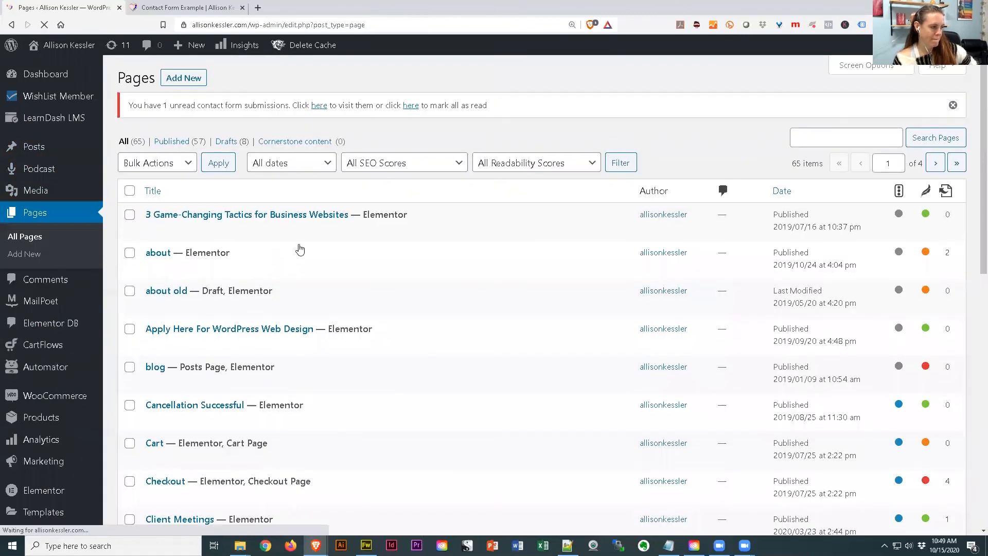
scroll(341, 291, "down", 5)
left_click(350, 353)
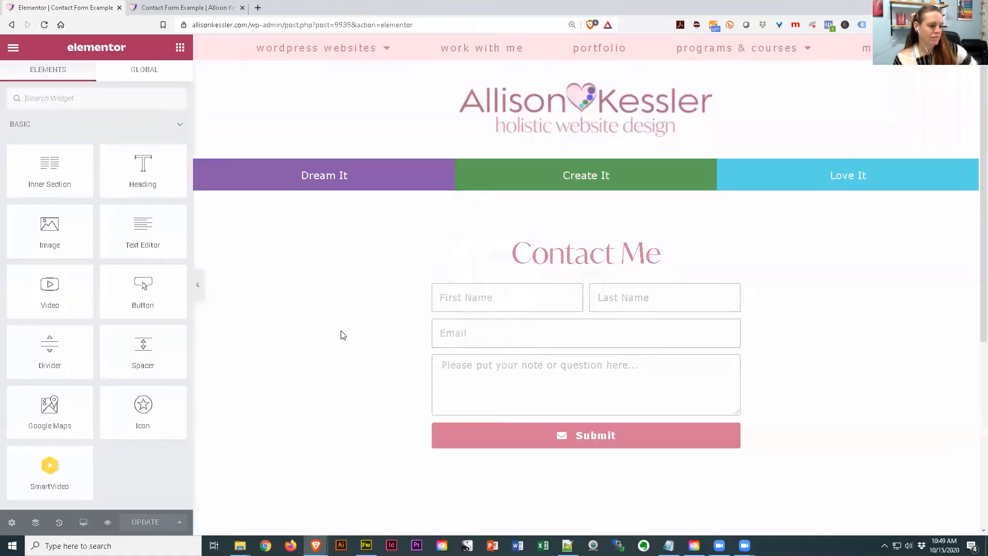
Turn on Custom Messages in the contact form's Additional Options
left_click(622, 376)
scroll(33, 370, "down", 4)
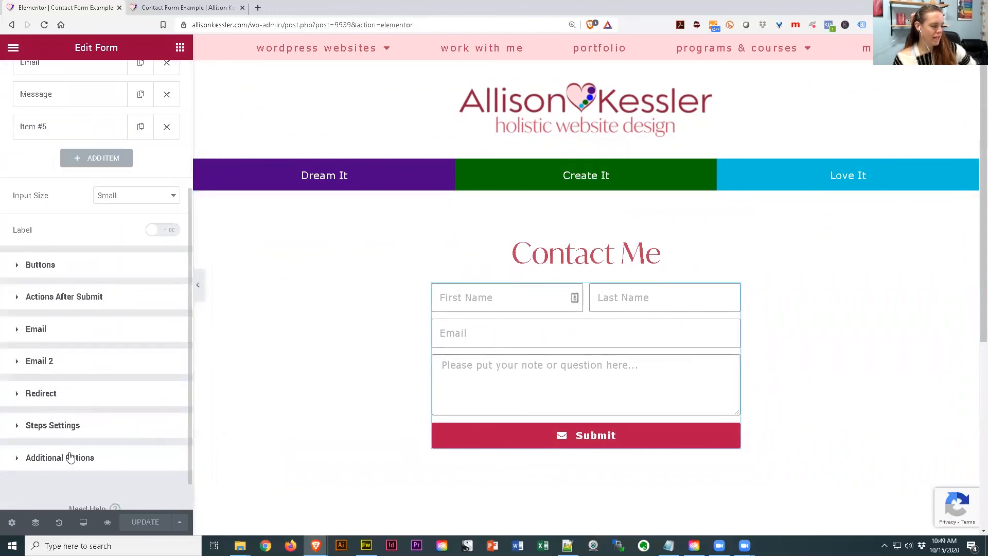
left_click(70, 457)
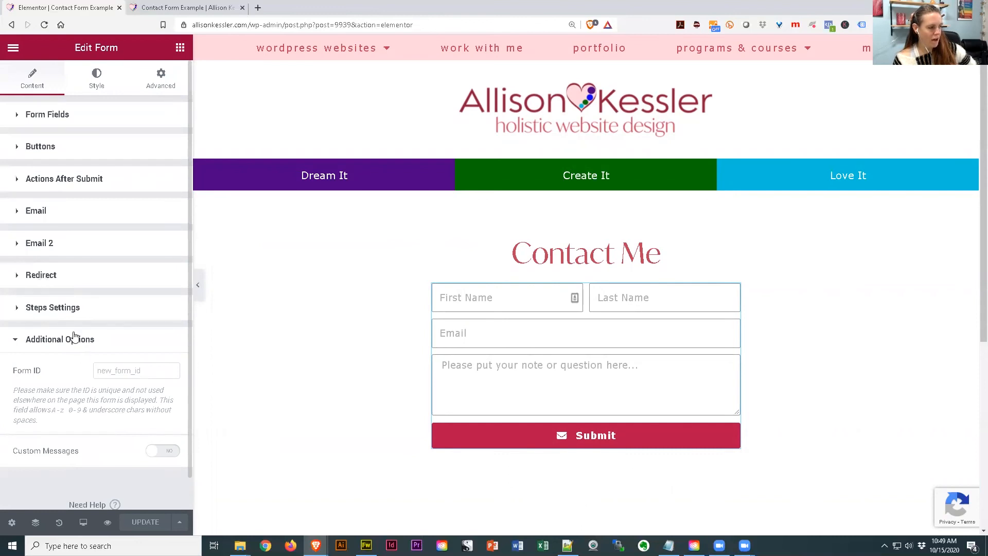
left_click(163, 451)
Change the form's Success Message to "Success! Please check your email inbox!" and leave the other messages at their default texts
scroll(83, 436, "down", 4)
left_click_drag(128, 302, 2, 290)
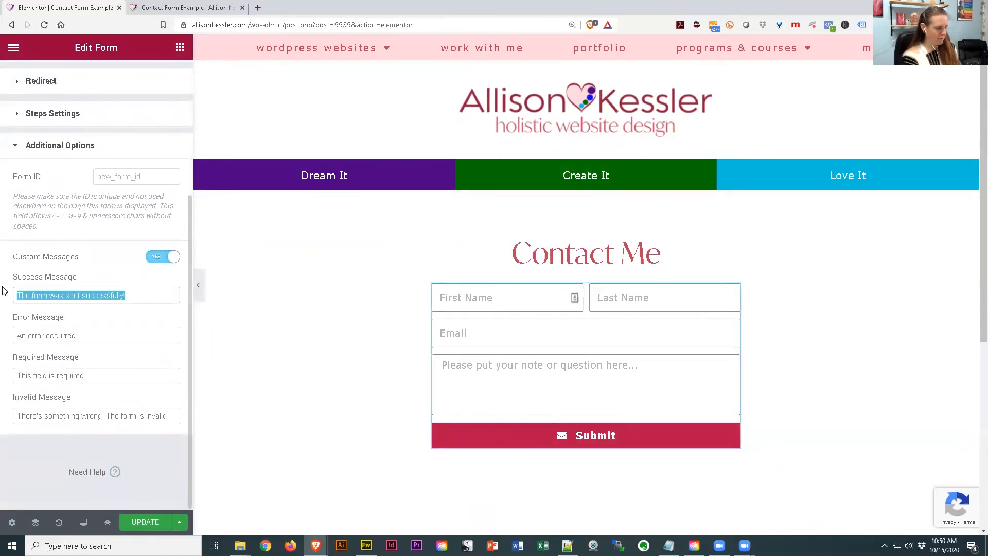
type("Success")
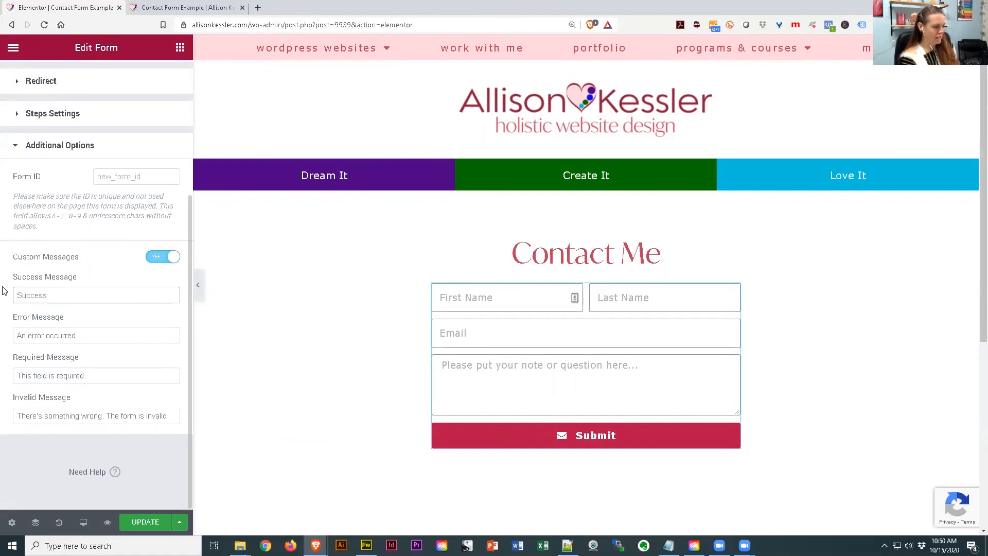
type("! Please check your email inbox!")
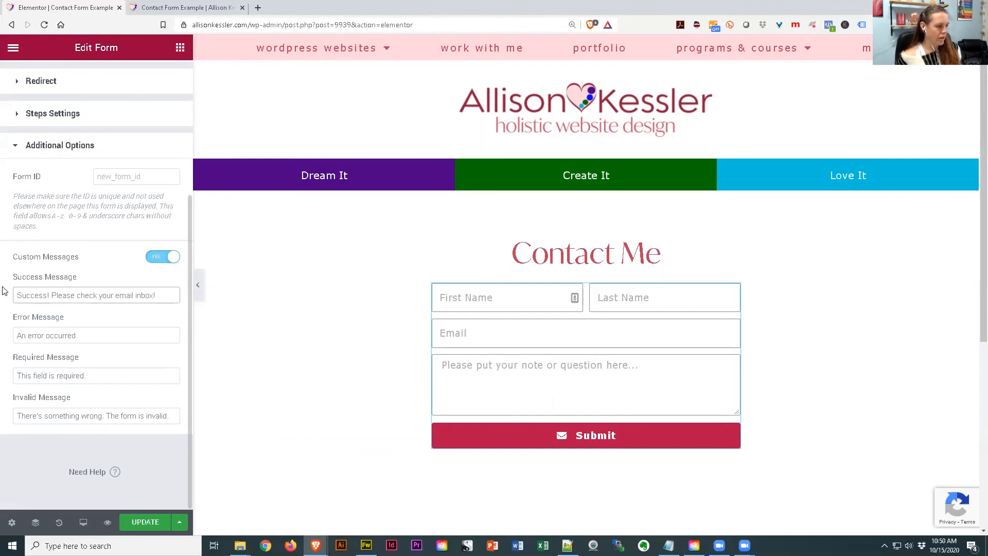
left_click(108, 334)
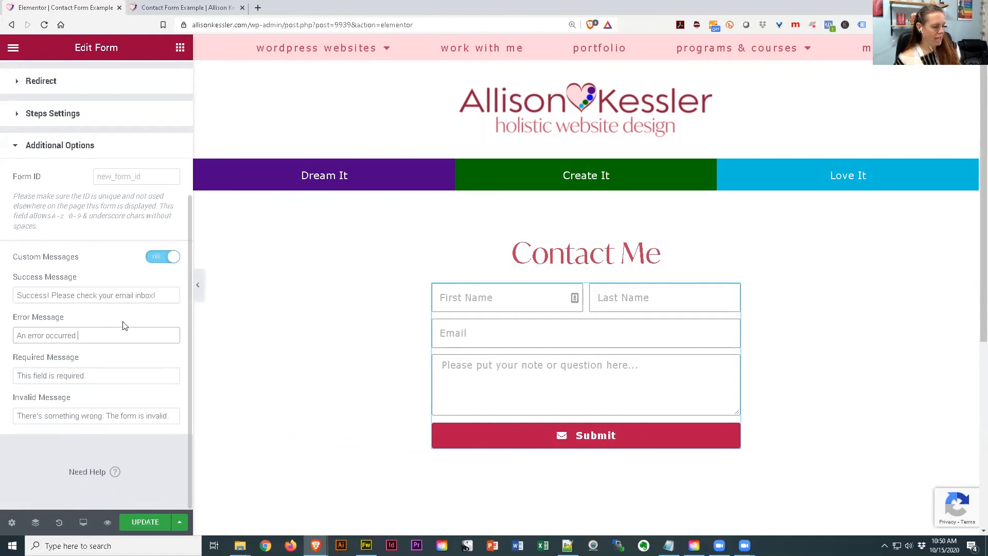
left_click(123, 374)
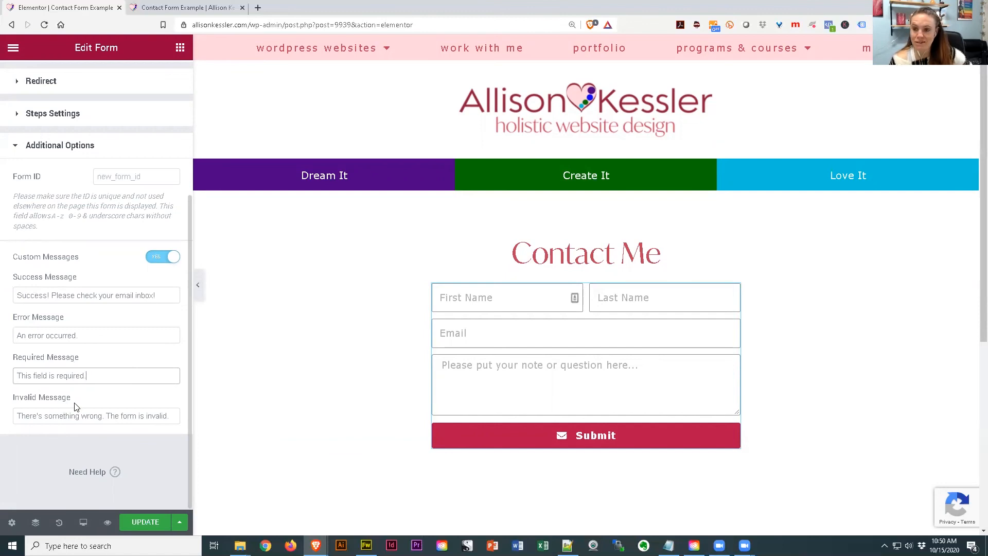
Update the page and preview it in the browser, closing the extra preview tab
left_click(148, 523)
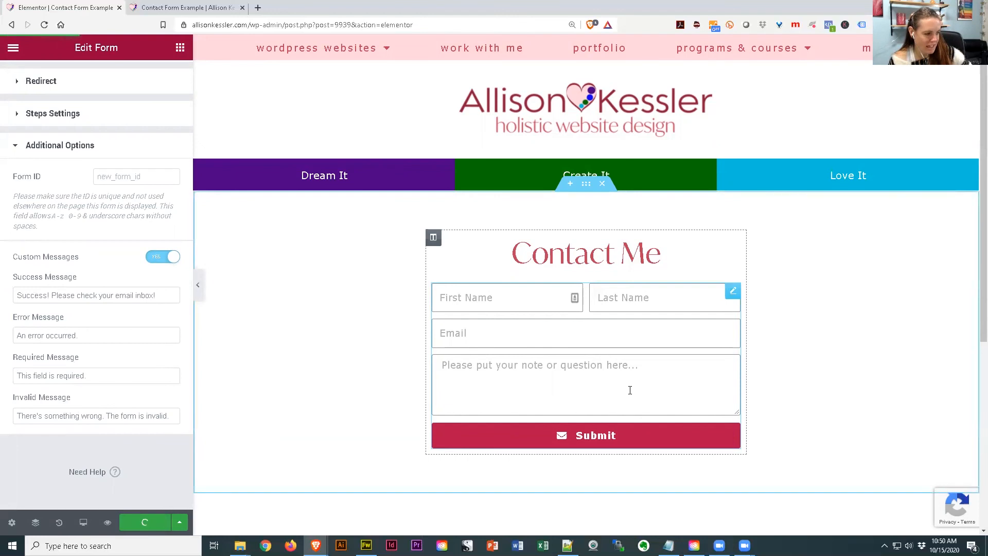
left_click(107, 523)
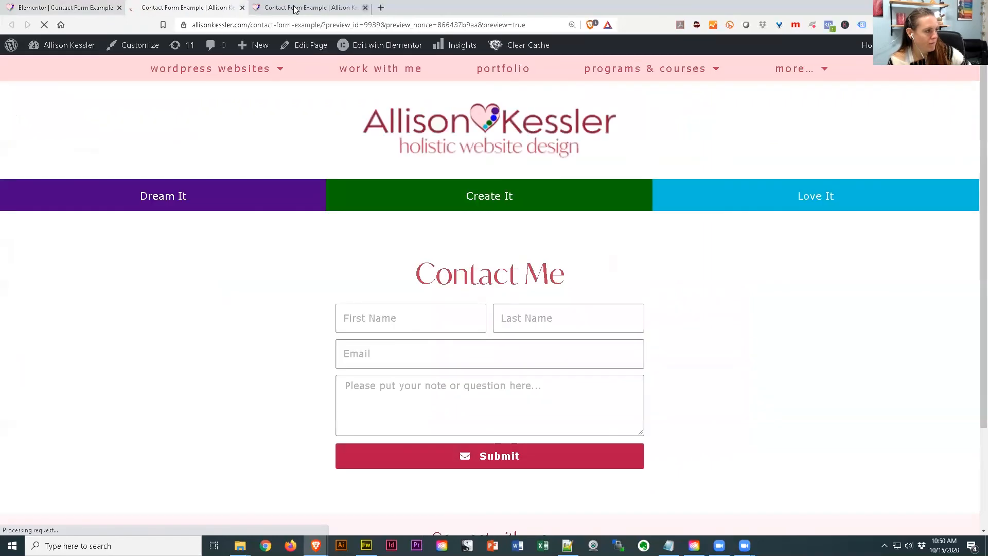
left_click(365, 7)
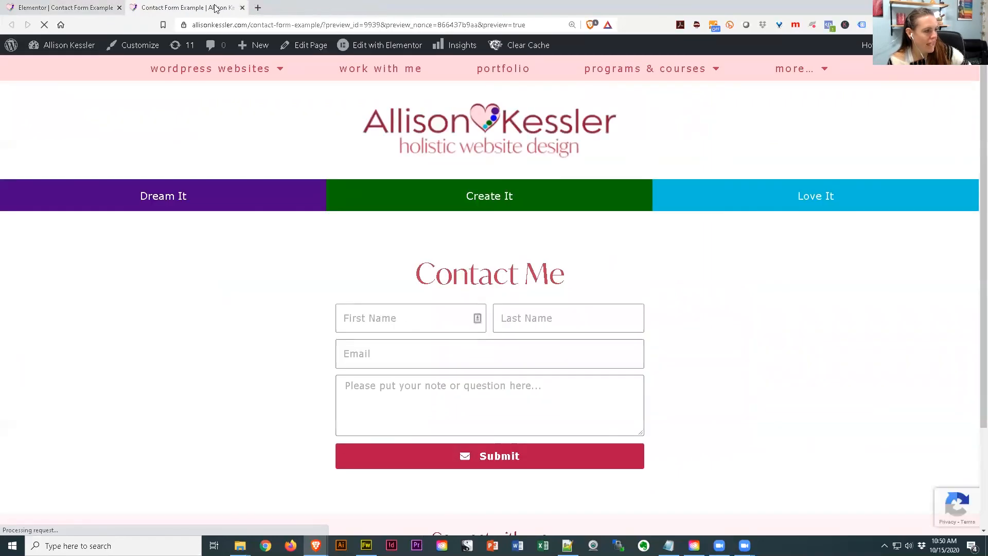
Submit a test entry in the previewed contact form with autofilled name and email details and the message "testing the contact form"
scroll(416, 261, "down", 1)
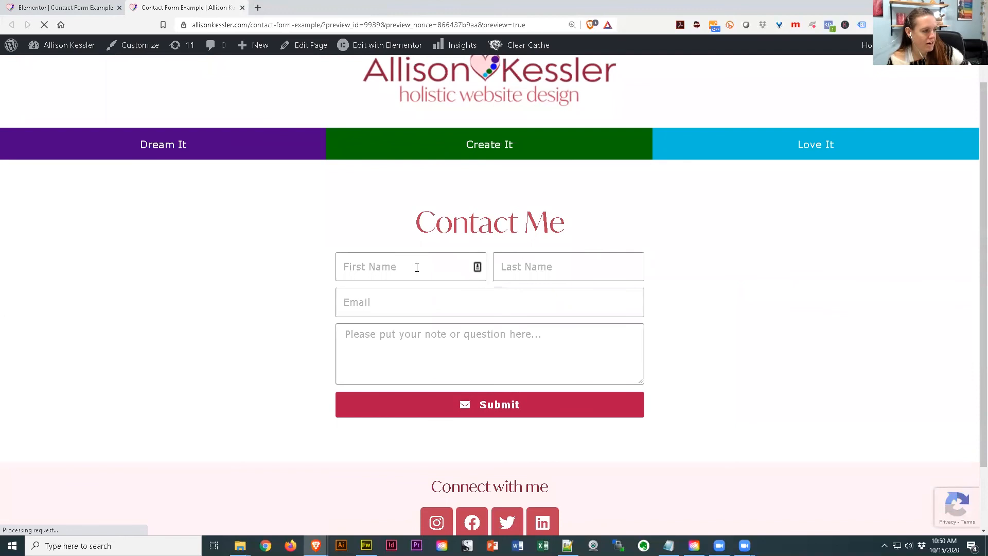
left_click(433, 266)
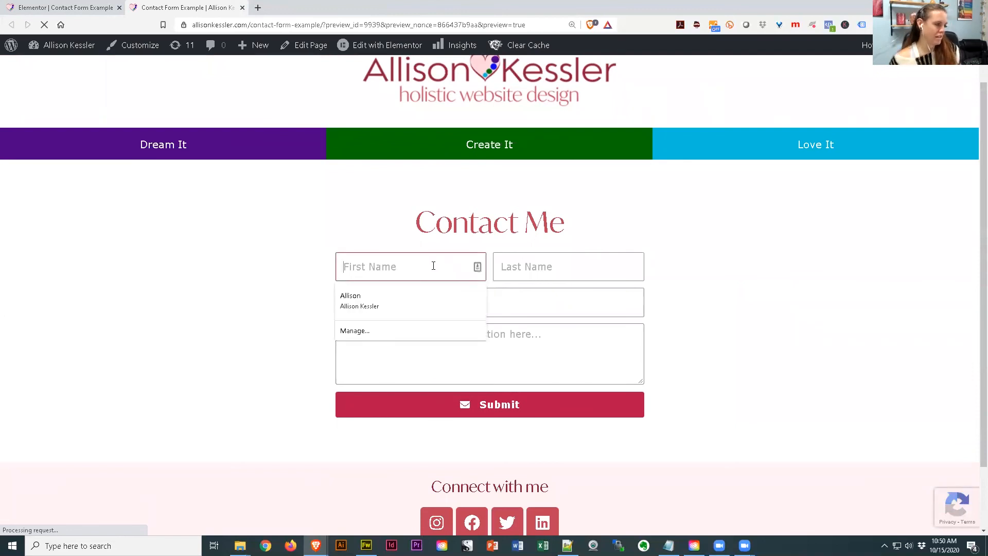
left_click(454, 298)
left_click(503, 344)
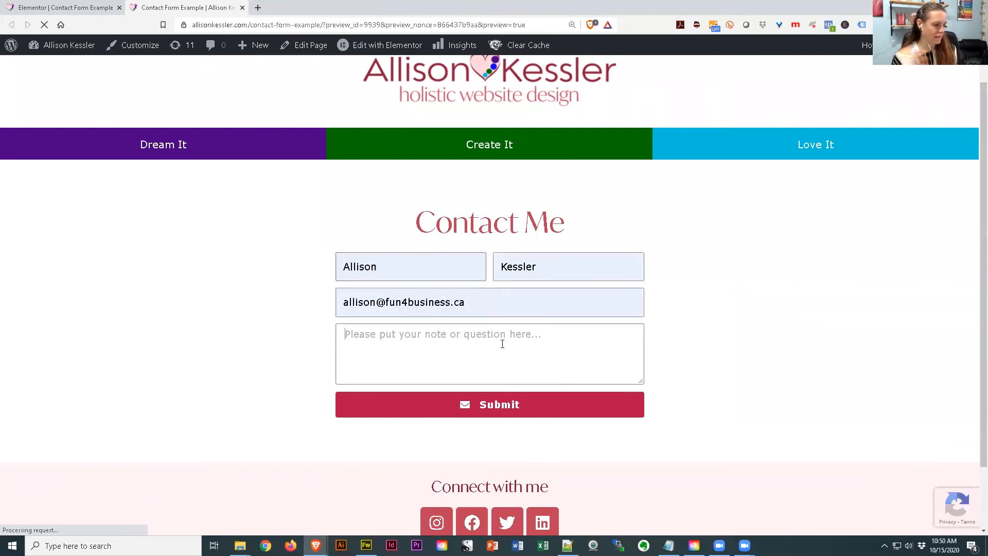
type("testing the")
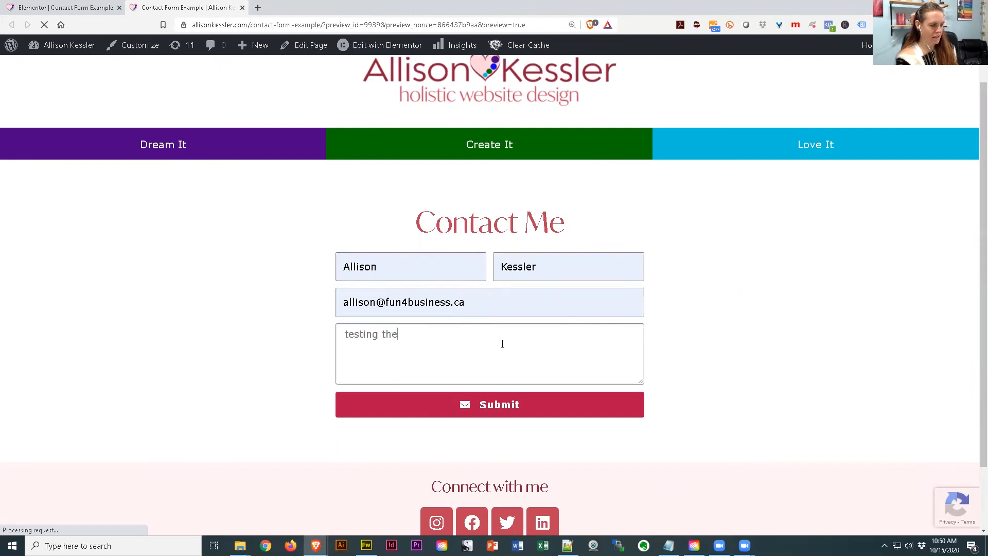
type(" contact form")
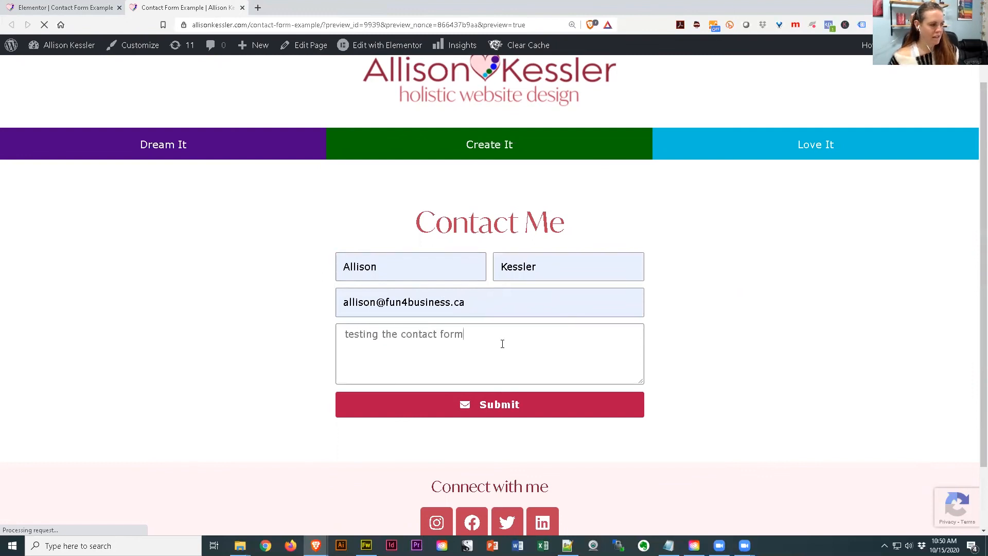
left_click(502, 403)
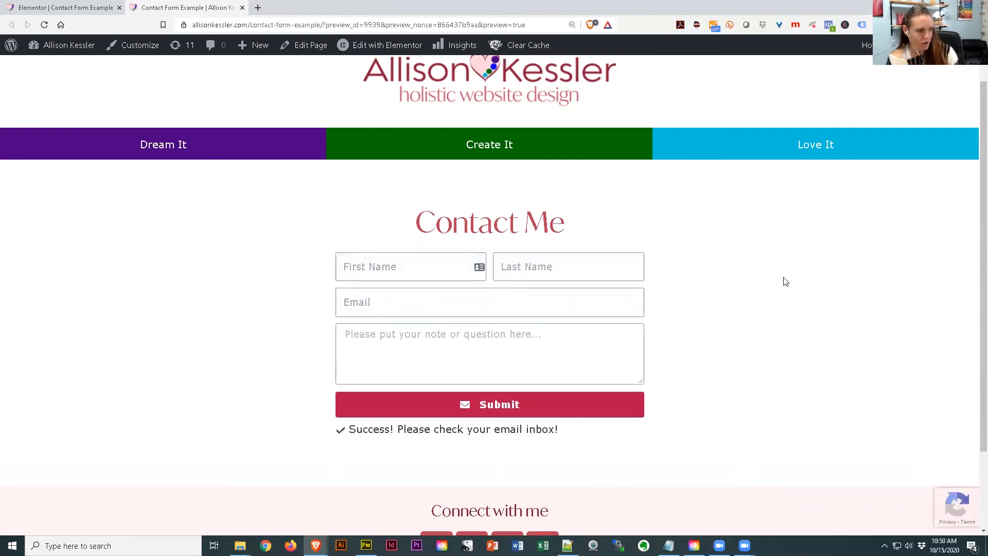
left_click_drag(362, 430, 549, 430)
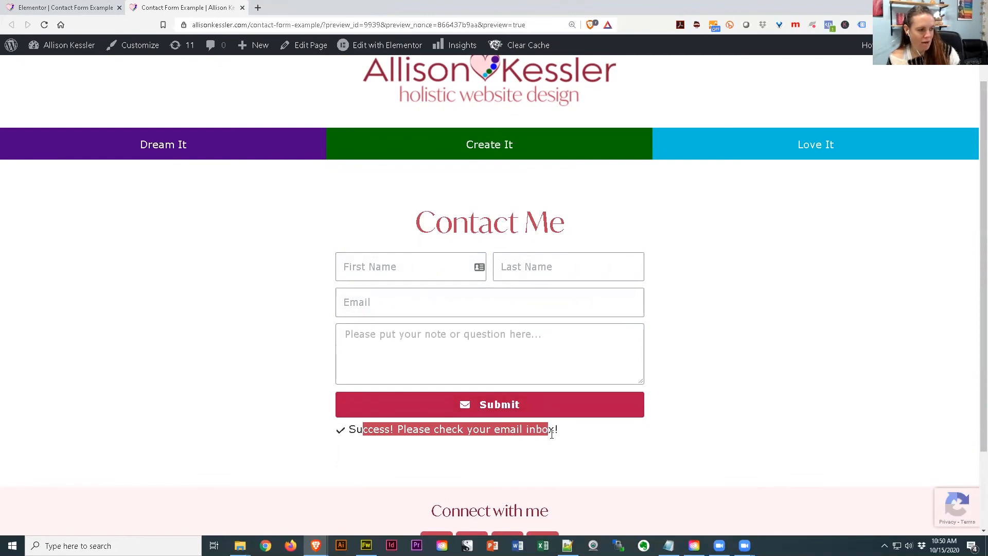
left_click(572, 433)
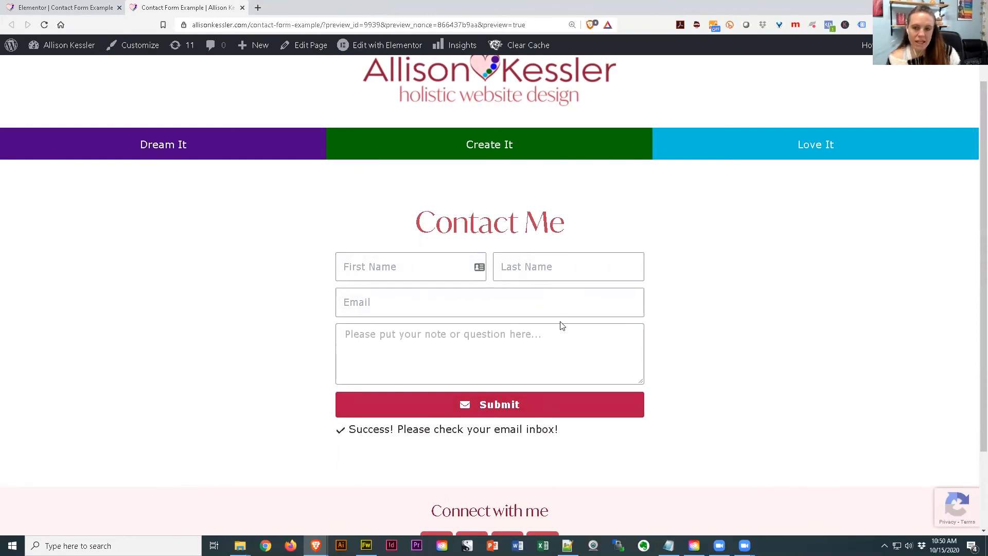